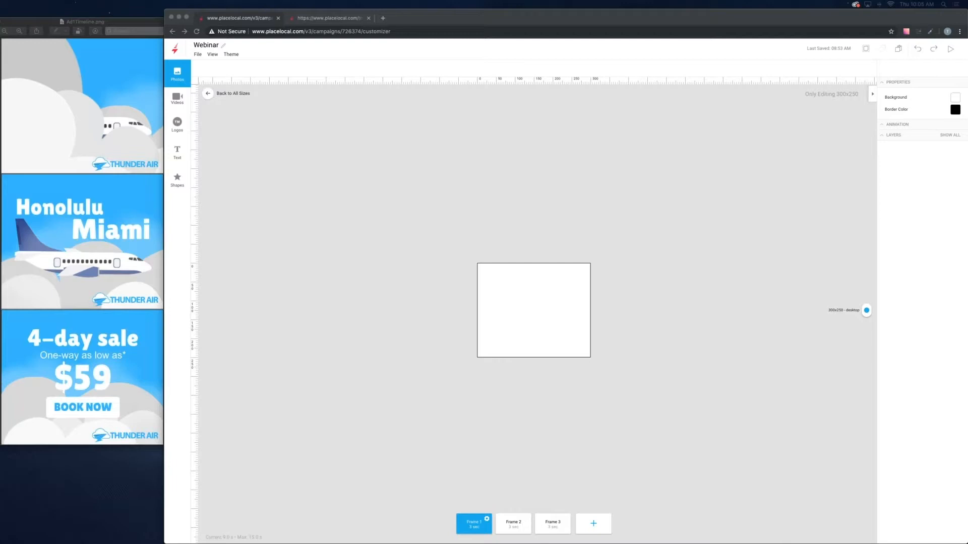
- Open the Thunder Air ad preview, enlarge the page to 150%, and replay the animation
left_click(522, 202)
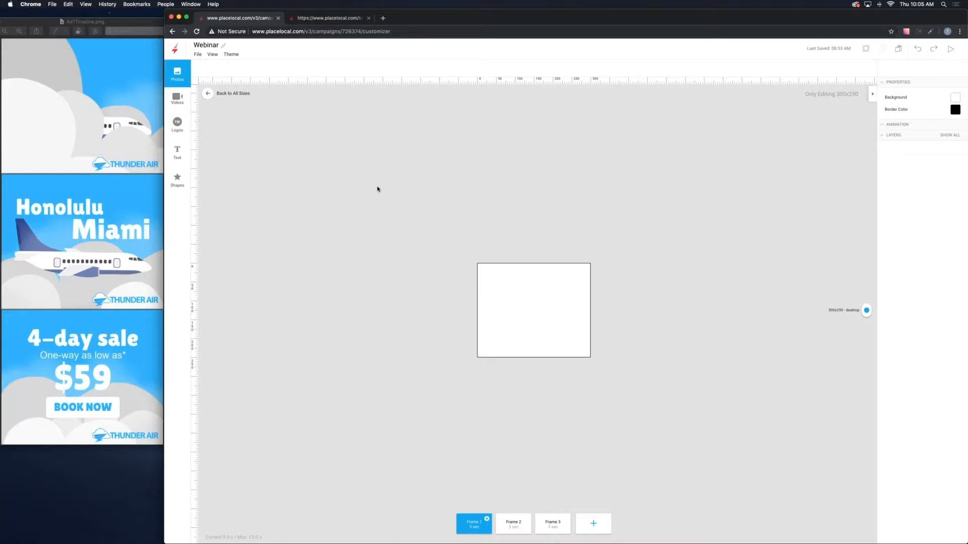
left_click(318, 19)
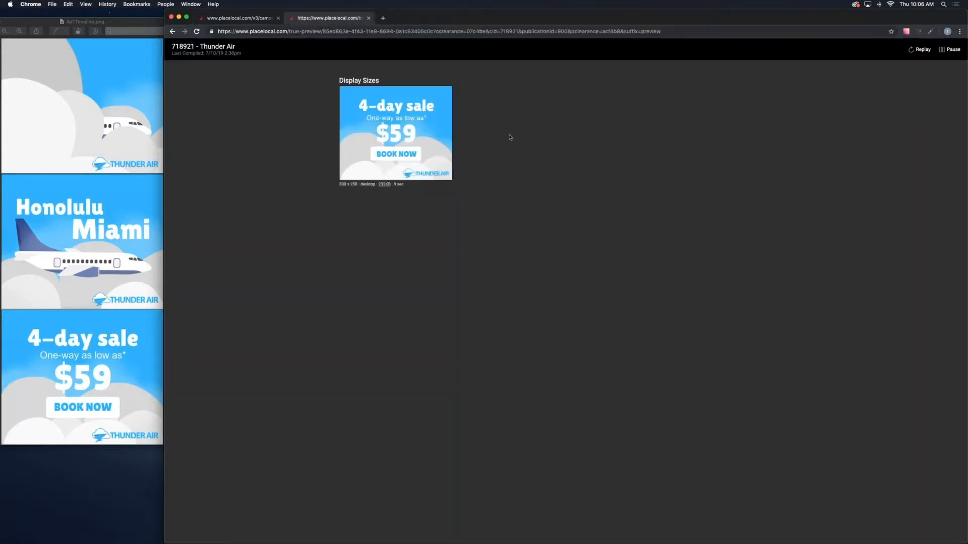
left_click(959, 31)
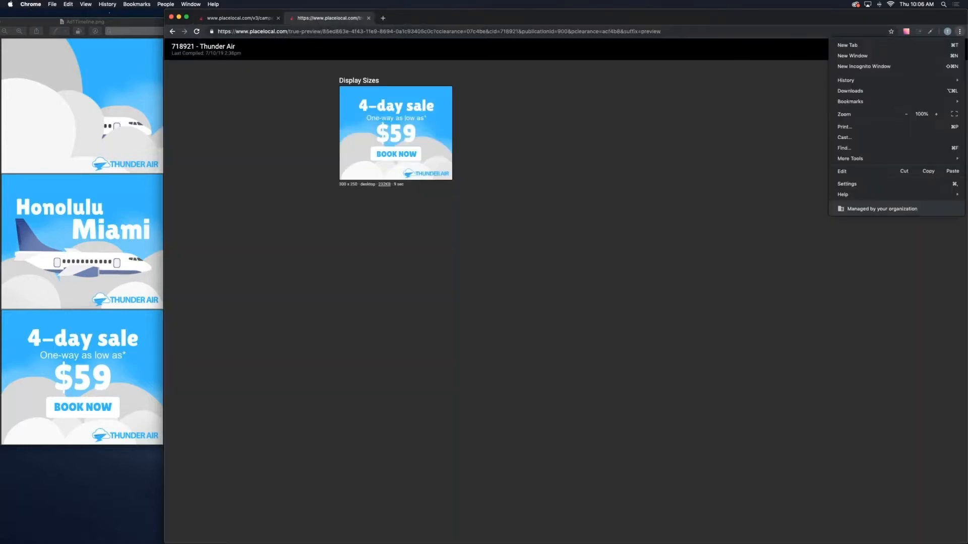
left_click(936, 115)
left_click(936, 114)
left_click(936, 115)
left_click(660, 145)
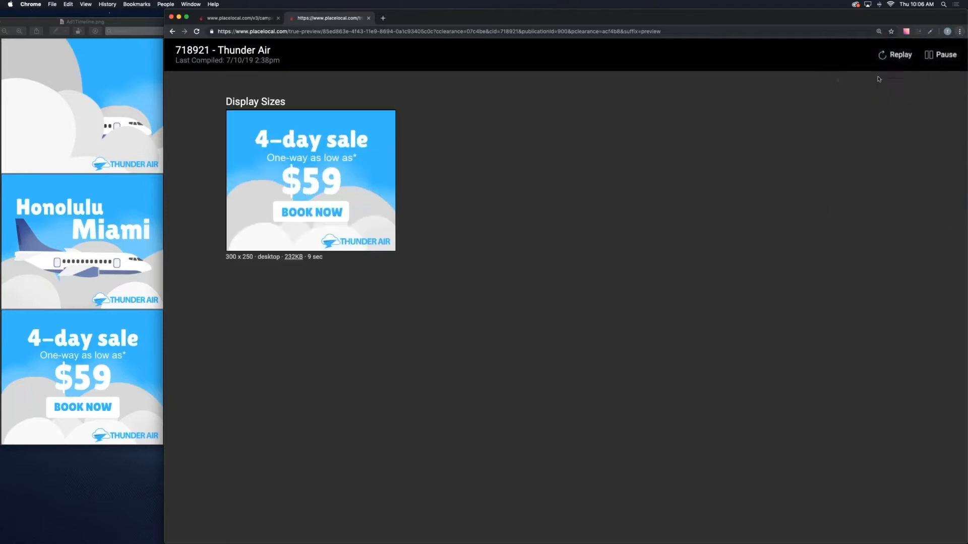
left_click(891, 55)
- Reset the preview page zoom to 100% and return to the Webinar campaign customizer
left_click(959, 31)
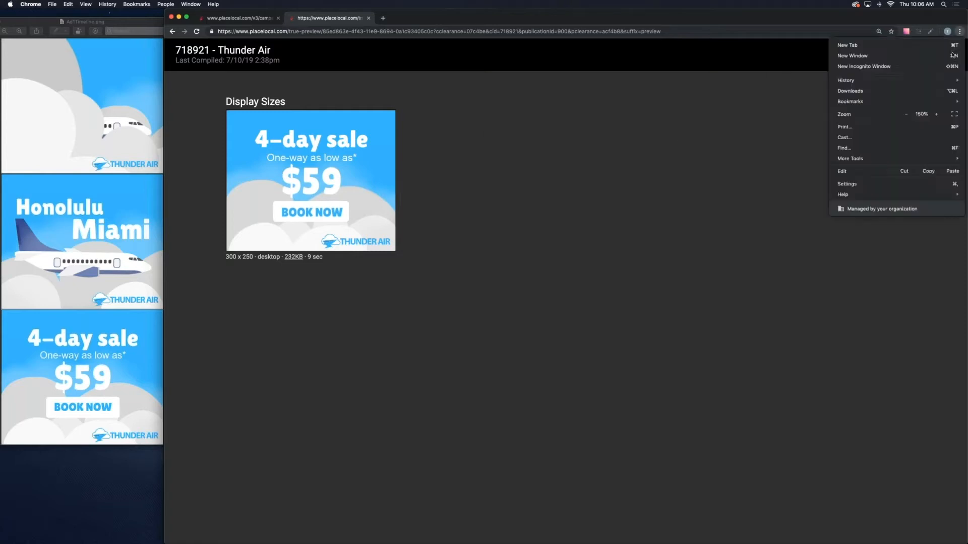
left_click(906, 115)
left_click(907, 114)
left_click(906, 115)
left_click(742, 135)
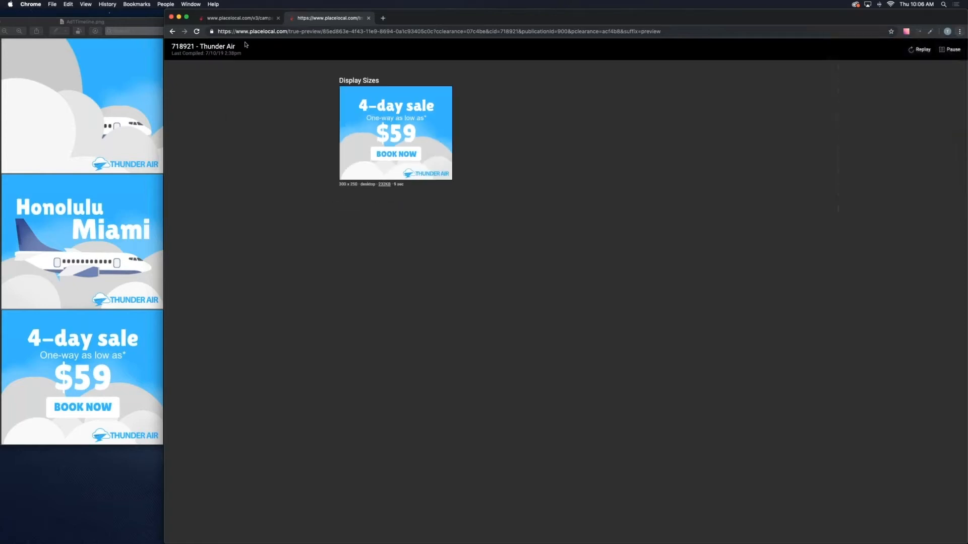
left_click(254, 20)
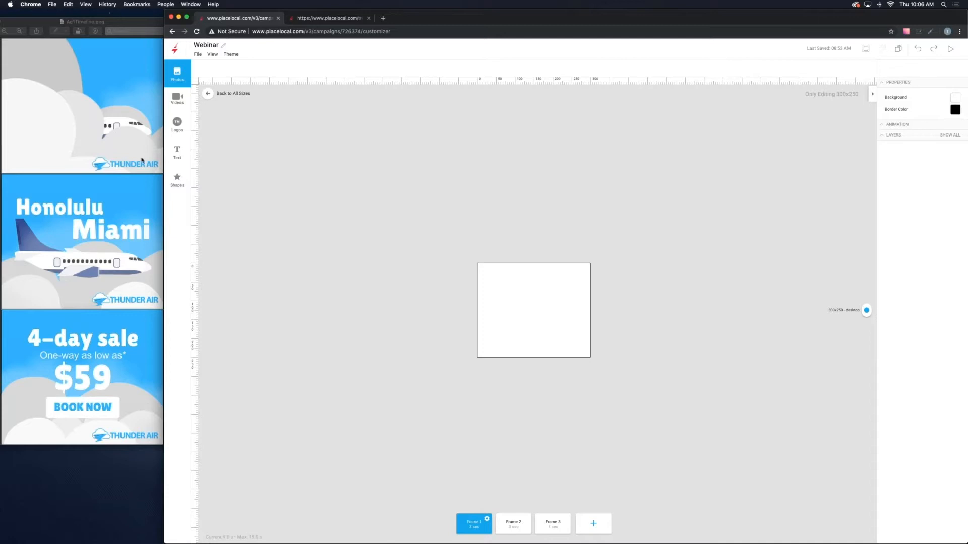
- Review the photo, logo, text and shape assets available for the Webinar campaign
left_click(177, 73)
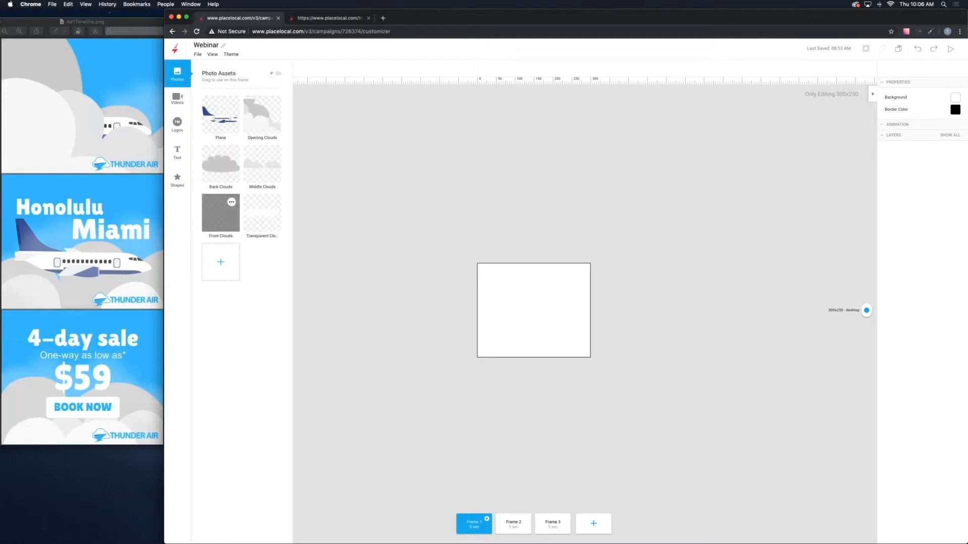
left_click(177, 123)
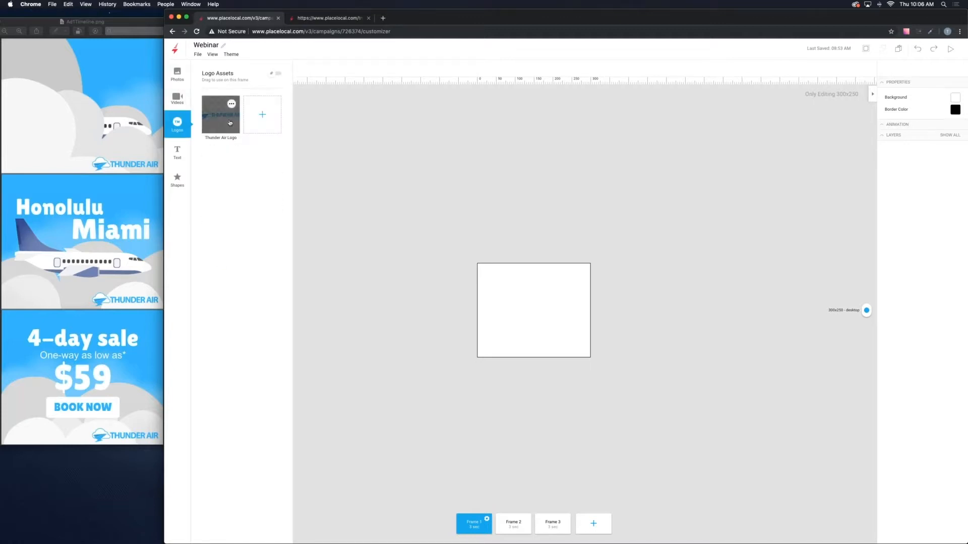
left_click(182, 154)
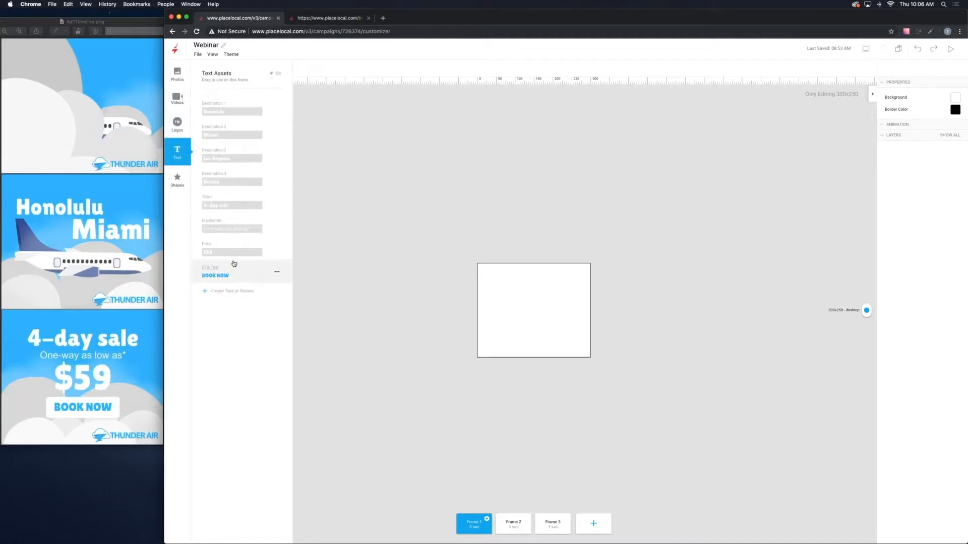
left_click(186, 178)
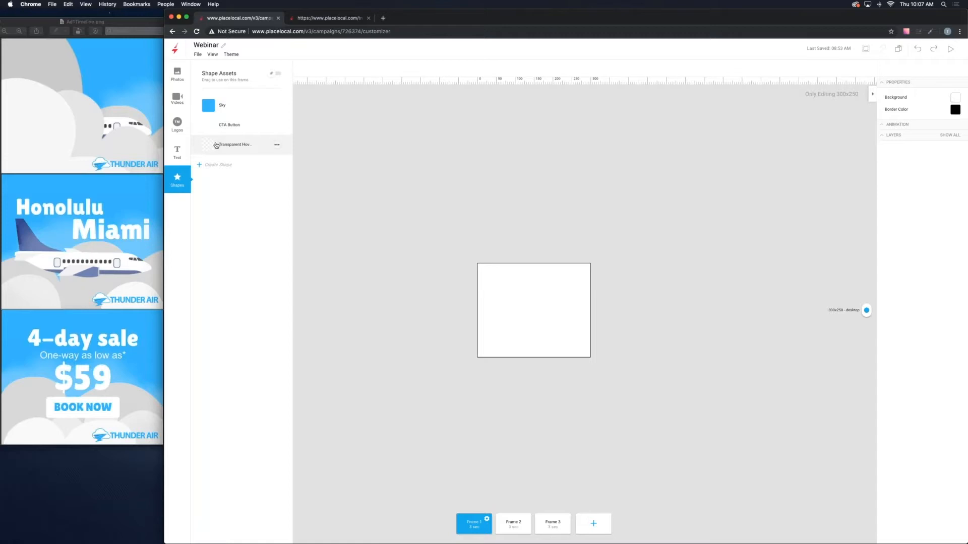
- Add the Sky shape to frame 1 and make it fill the 300x250 canvas
left_click_drag(209, 107, 527, 302)
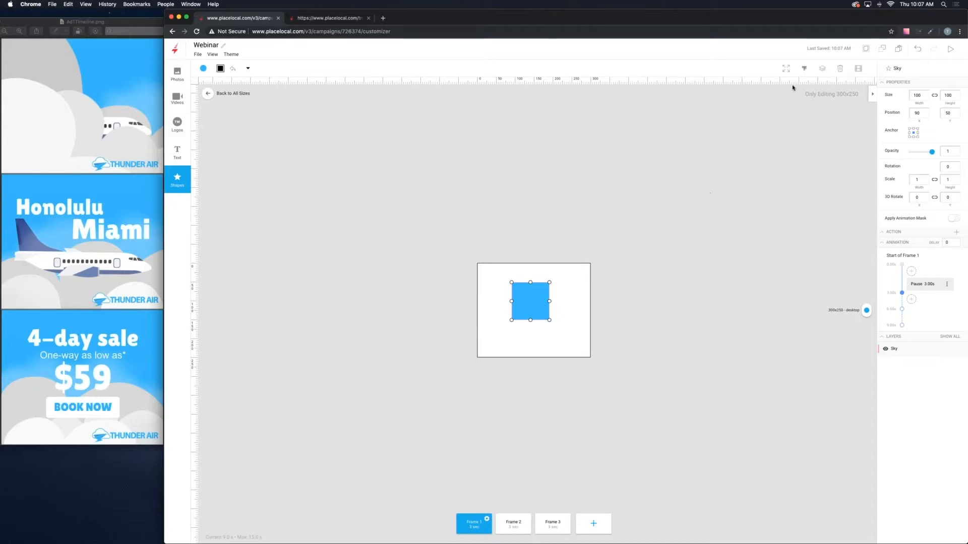
left_click(786, 68)
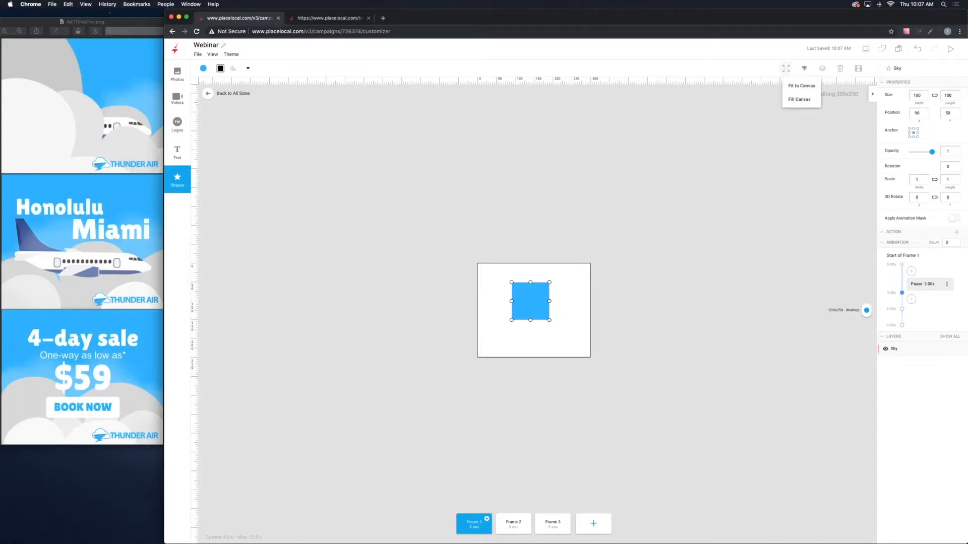
left_click(798, 100)
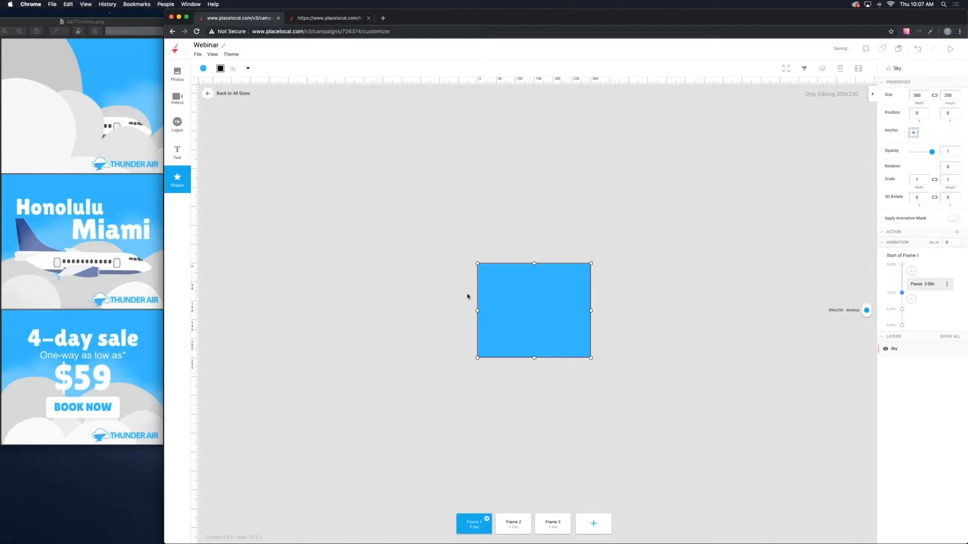
left_click(425, 234)
- Place the Back Clouds photo along the canvas's lower part, enlarged to about 542 × 251 and positioned at about X -5, Y 115
left_click(177, 74)
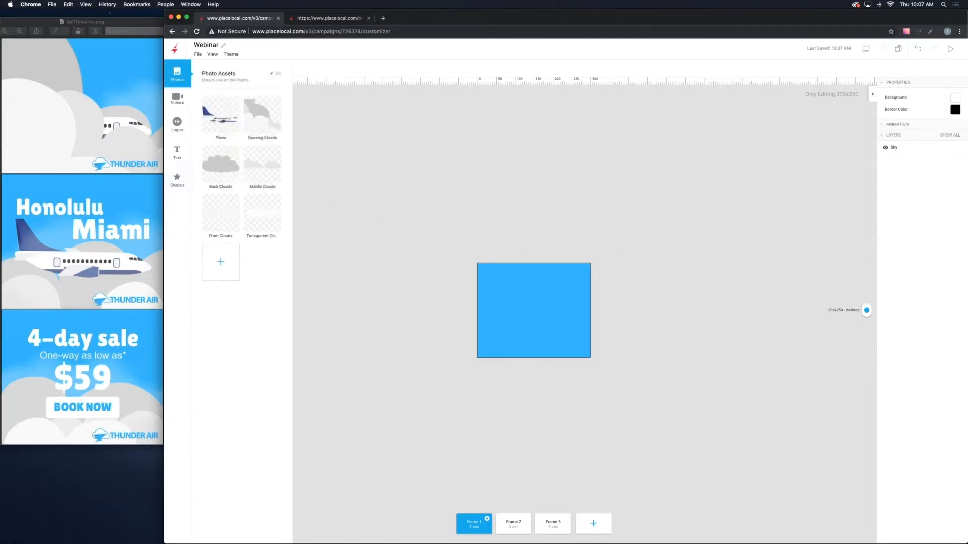
left_click_drag(221, 167, 533, 339)
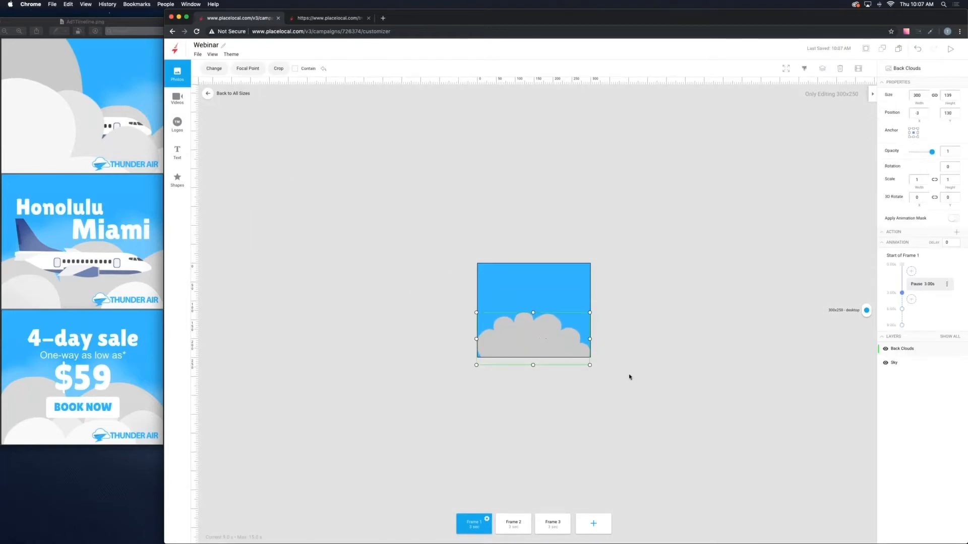
left_click_drag(590, 366, 681, 407)
left_click_drag(632, 374, 632, 367)
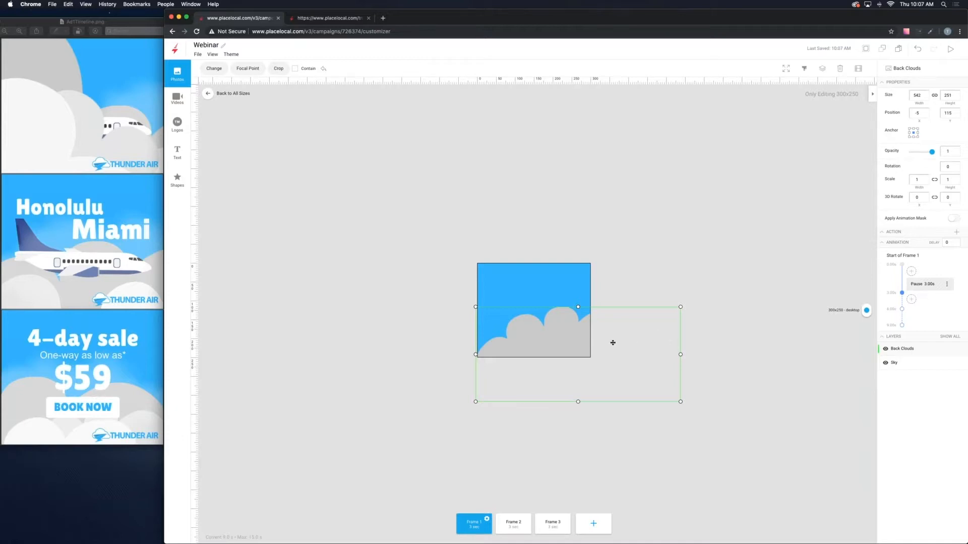
left_click_drag(612, 343, 559, 345)
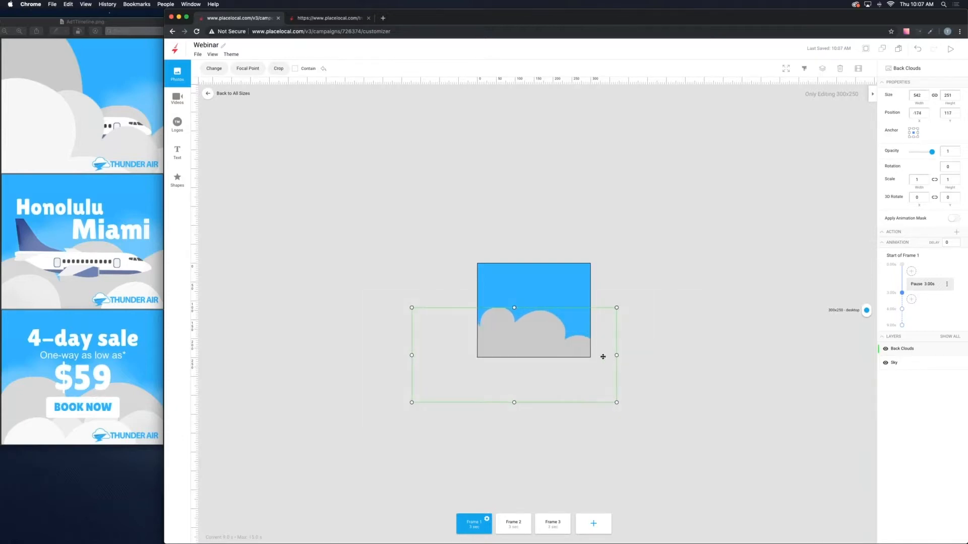
key("super+z")
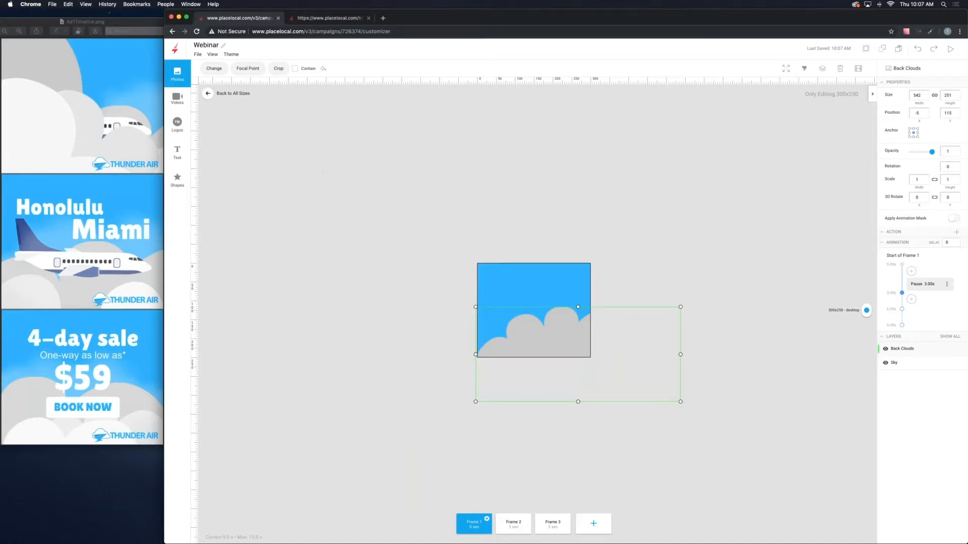
- Place the Middle Clouds photo in front of the back clouds, about 551 × 136, at about X -11, Y 152
left_click(176, 75)
left_click_drag(259, 168, 652, 376)
left_click(647, 368)
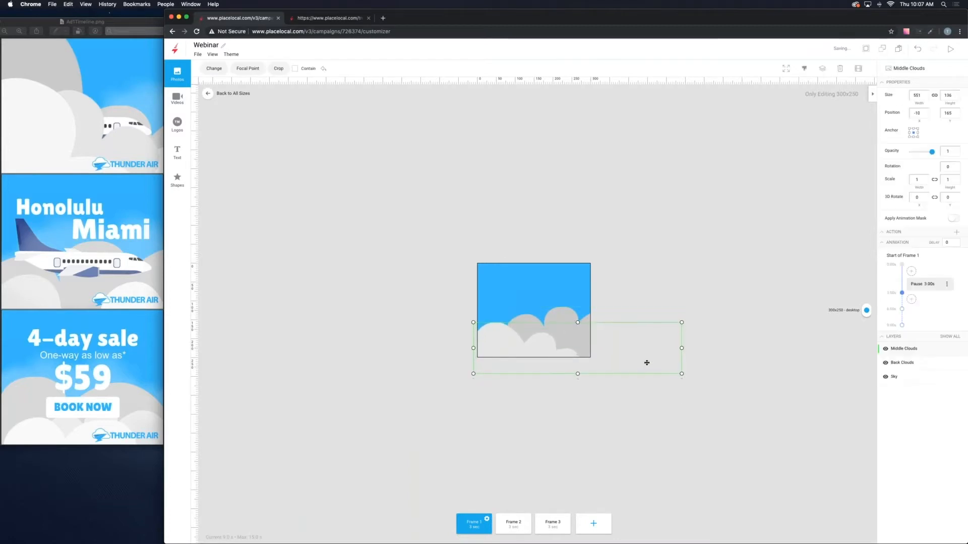
- Add the Transparent Clouds photo across the middle of the canvas, enlarged to about 680 × 188 and extending past the right edge
left_click(177, 74)
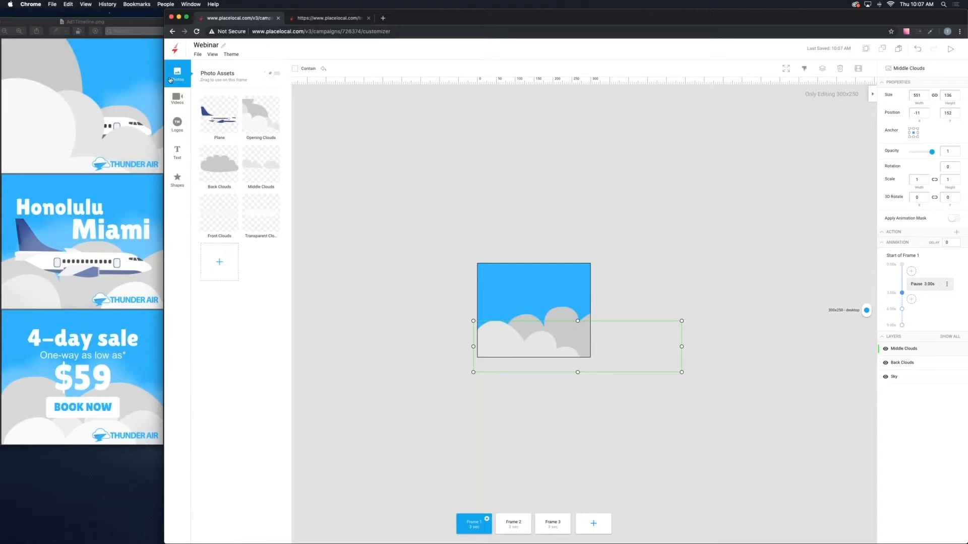
left_click_drag(262, 214, 534, 332)
left_click_drag(588, 317, 725, 279)
left_click_drag(651, 307, 646, 308)
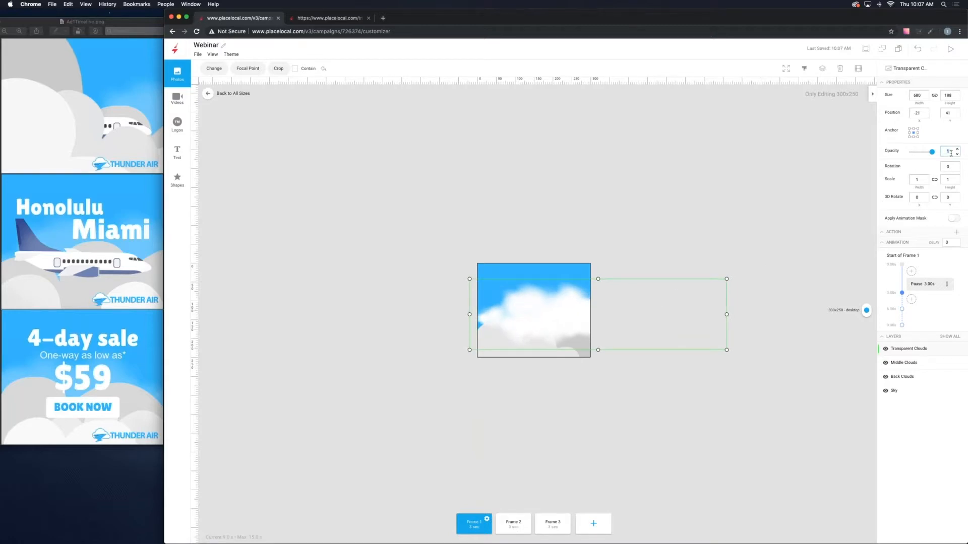
- Set the Transparent Clouds opacity to 0.3 and nudge the image slightly up and left
key("Return")
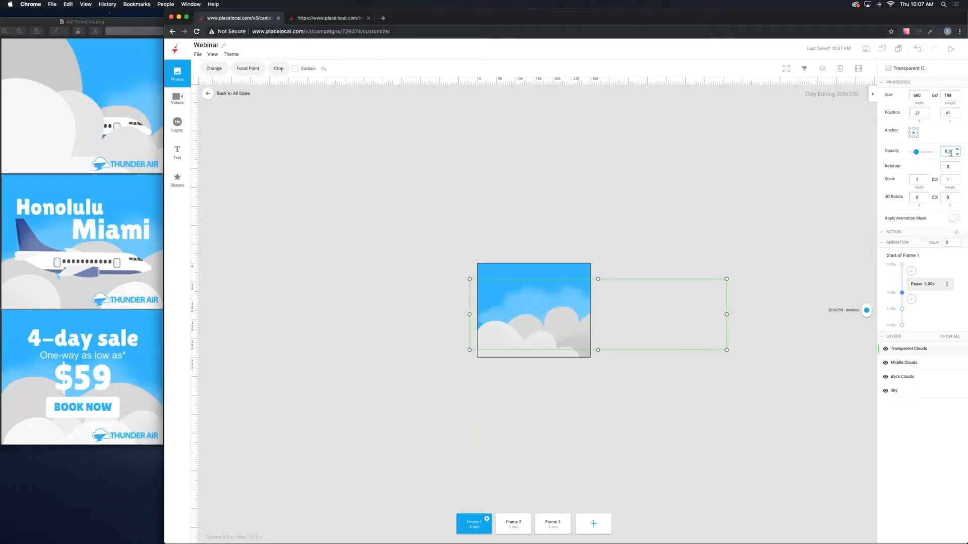
left_click_drag(646, 310, 639, 306)
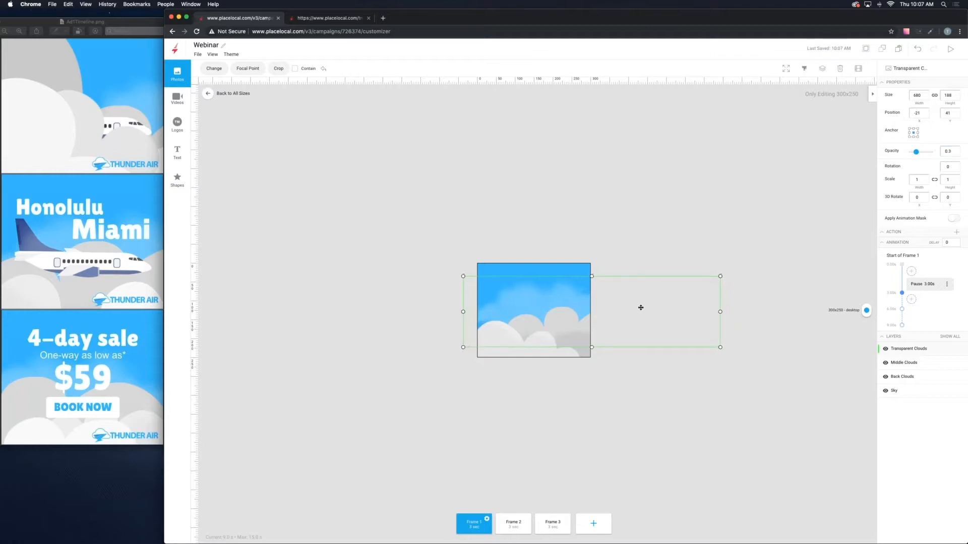
left_click(448, 217)
- Add the Plane photo, about 228 × 98, to frame 1 above the clouds
left_click(177, 74)
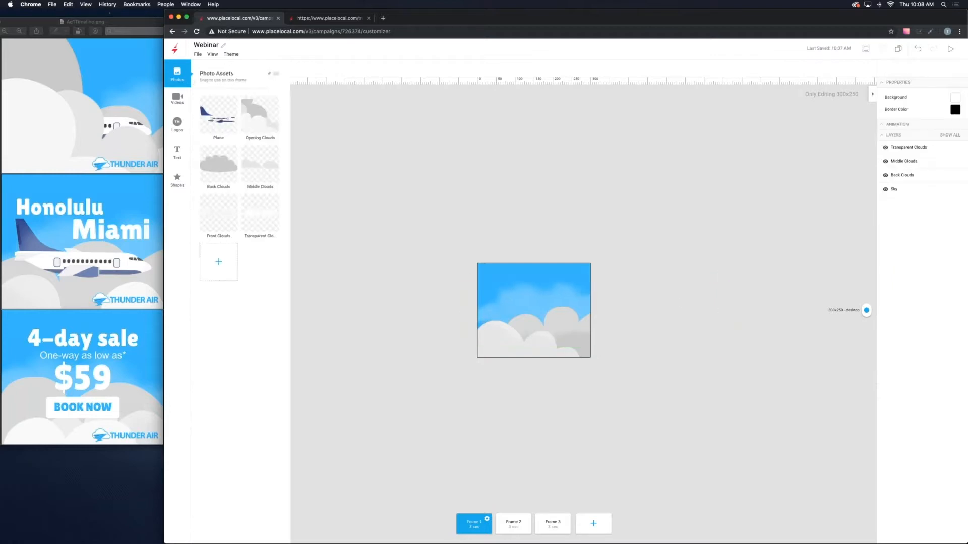
left_click_drag(220, 115, 502, 292)
left_click(488, 288)
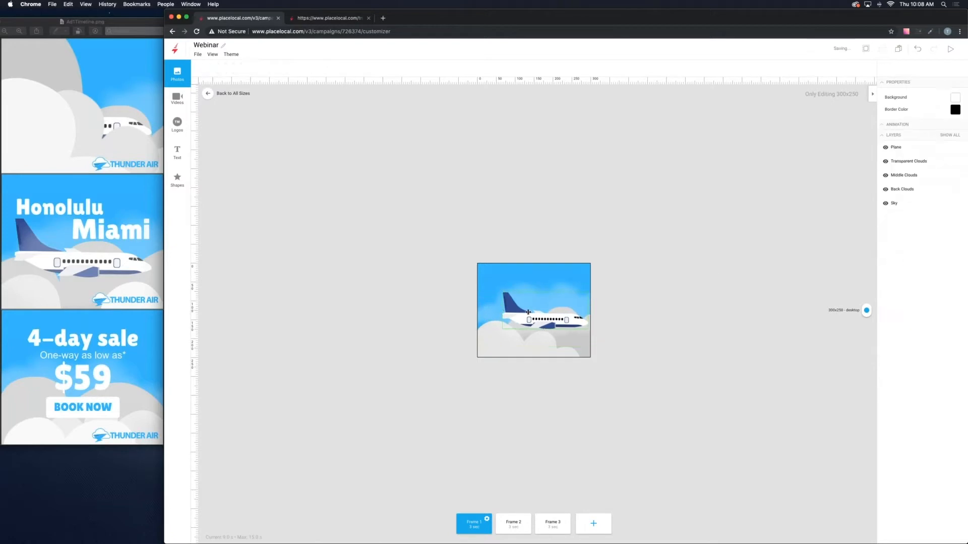
- Center the plane horizontally on the canvas using Align Middle
left_click(529, 312)
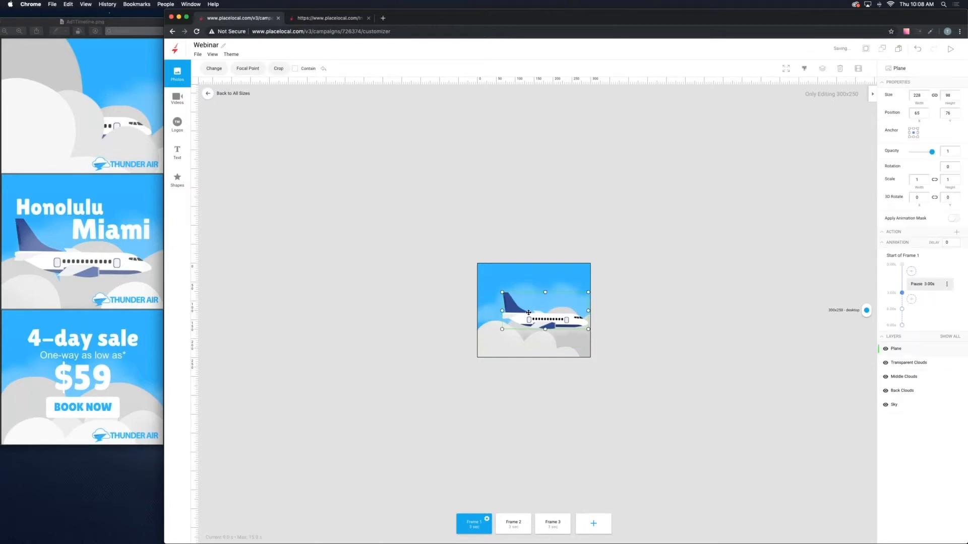
left_click(804, 69)
left_click(807, 87)
left_click(804, 68)
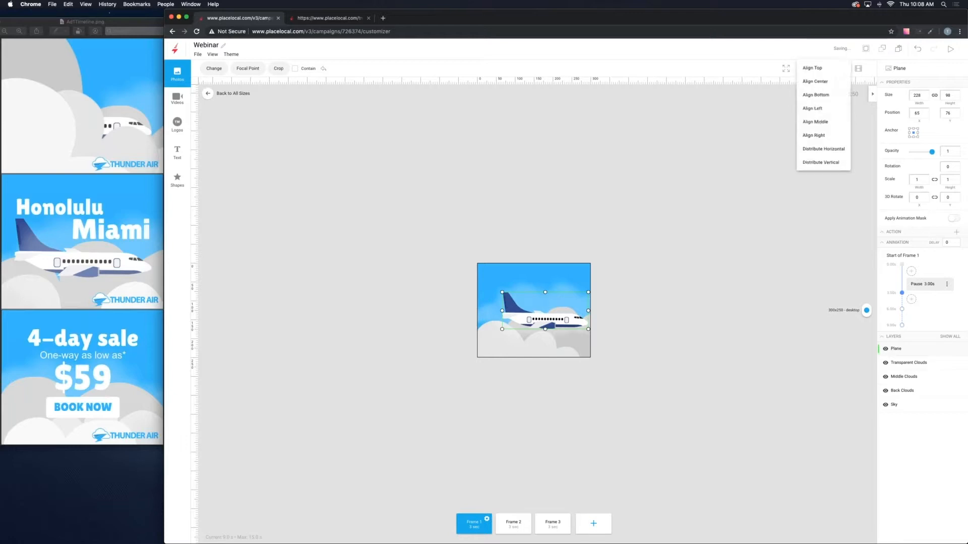
left_click(811, 123)
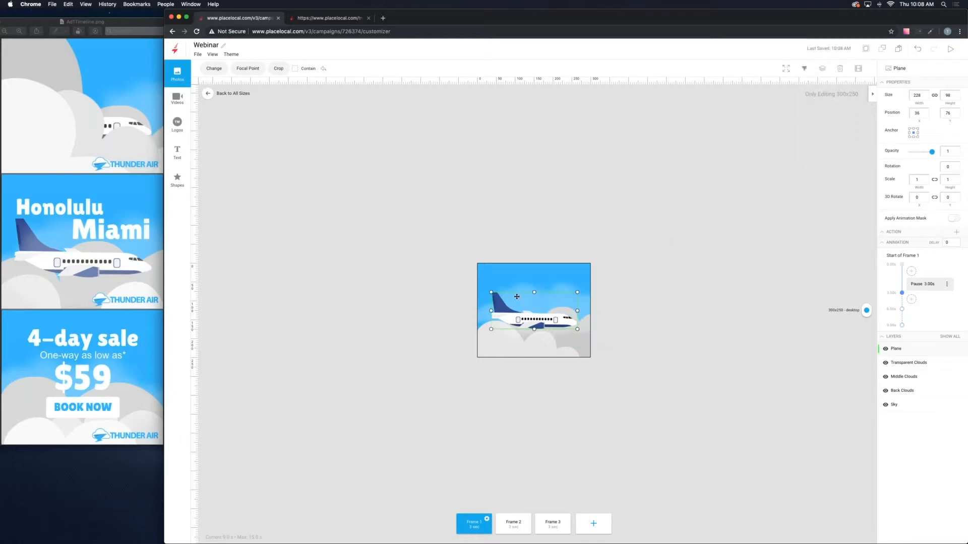
left_click(413, 229)
- Place the Front Clouds photo in front of the plane, enlarged to about 524 × 117 at about X 1, Y 162
left_click(174, 79)
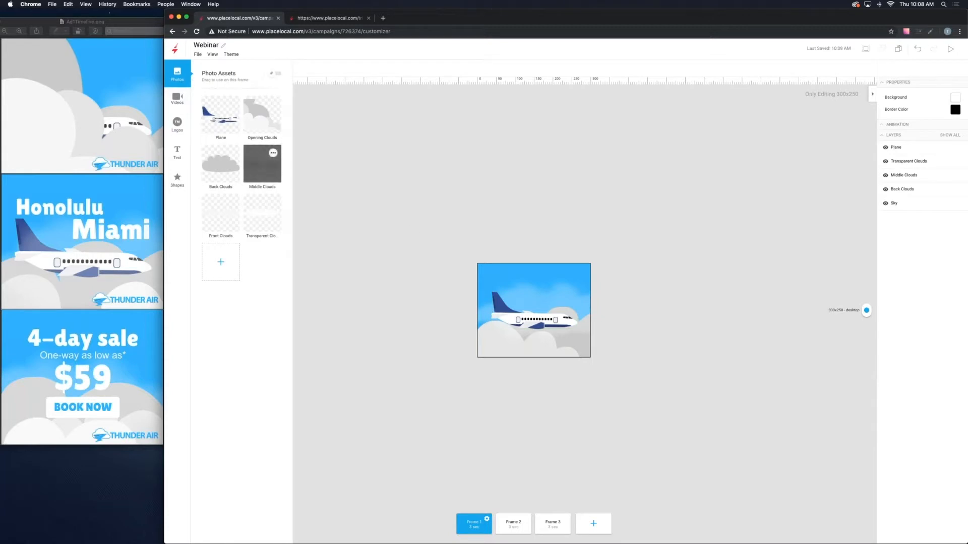
left_click_drag(220, 213, 544, 332)
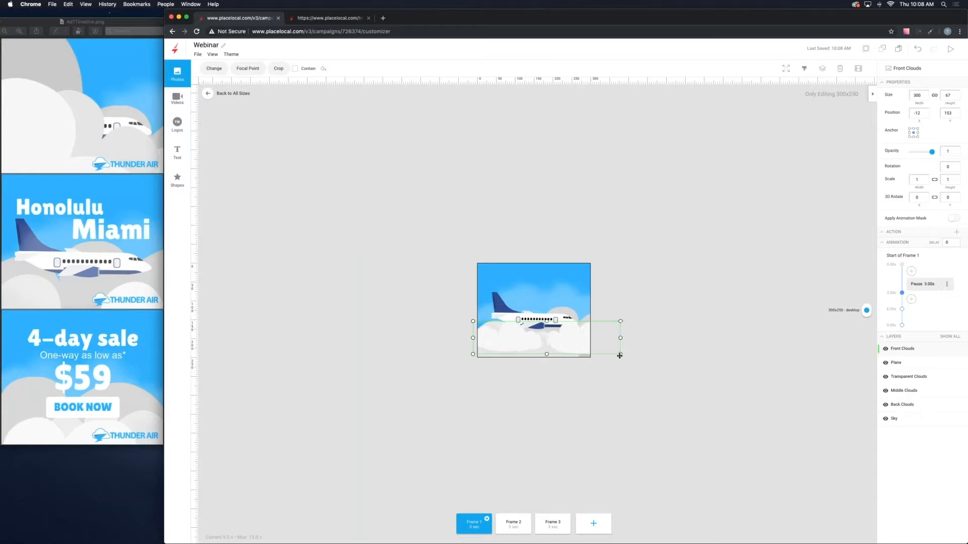
left_click_drag(619, 355, 653, 354)
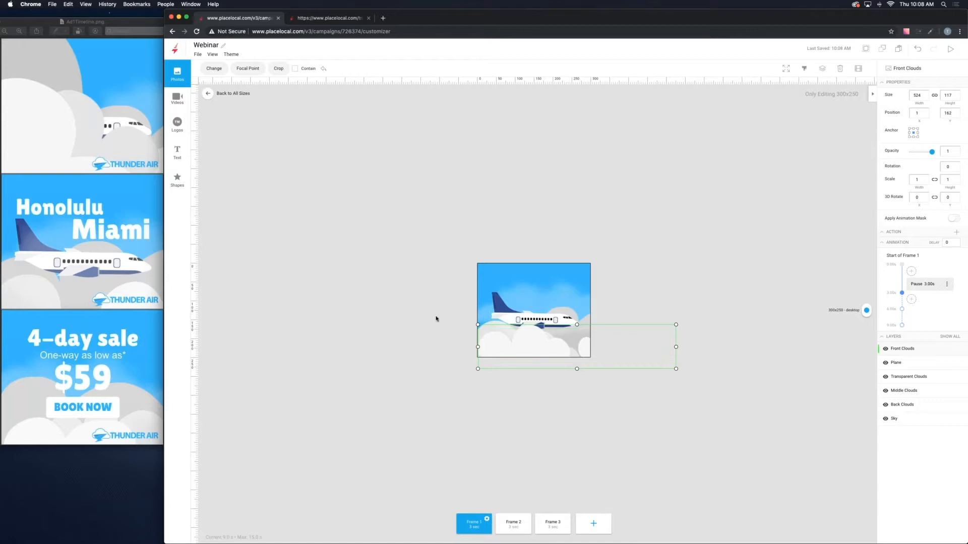
left_click(396, 292)
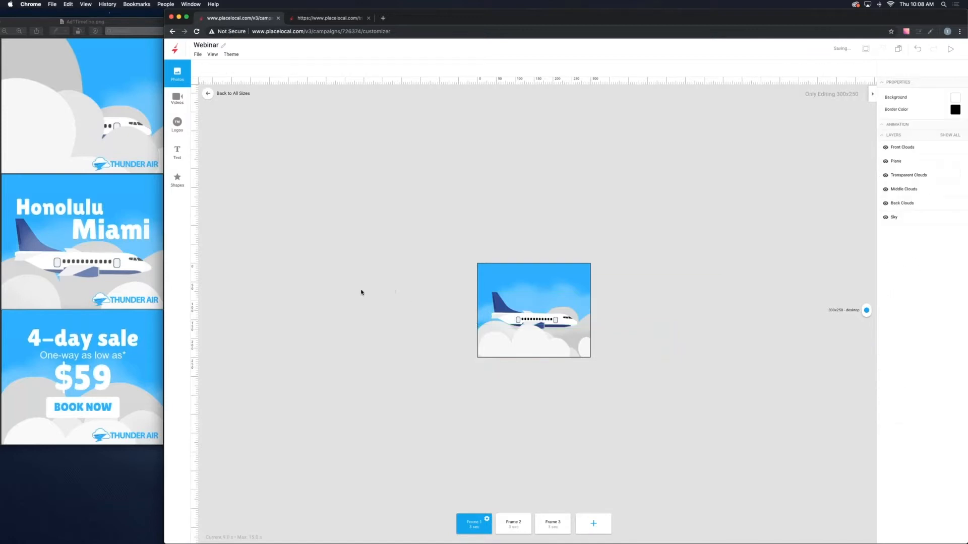
- Add the Opening Clouds photo on top of the scene so it covers the canvas and most of the plane
left_click(177, 73)
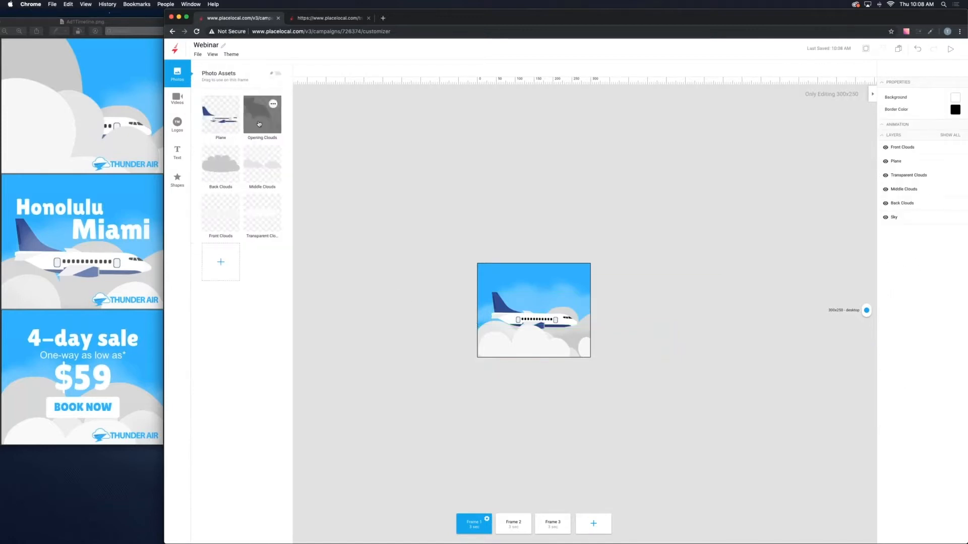
left_click_drag(262, 114, 495, 297)
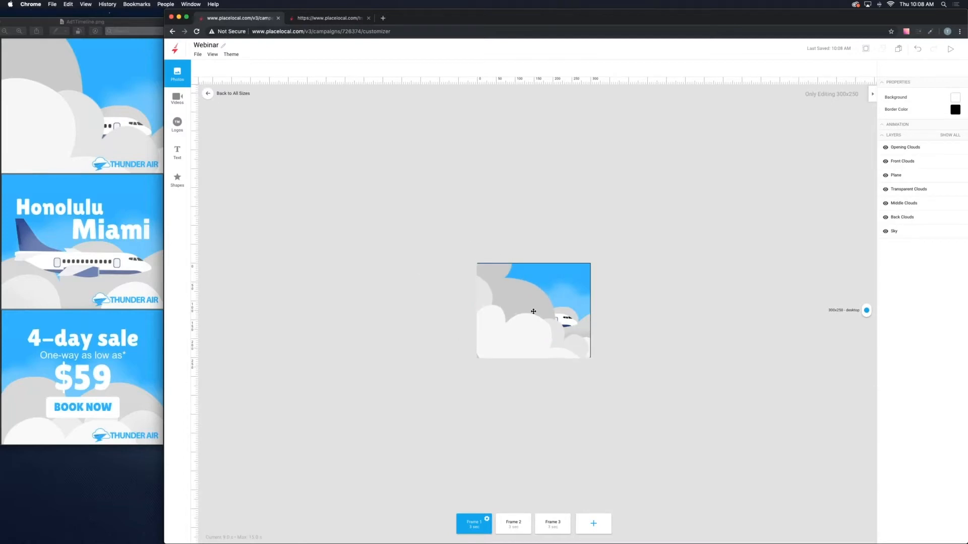
- Enlarge the Opening Clouds photo to about 474 × 395 at about X -3, Y -144 so it hides the whole scene
left_click(534, 311)
left_click_drag(590, 264, 696, 211)
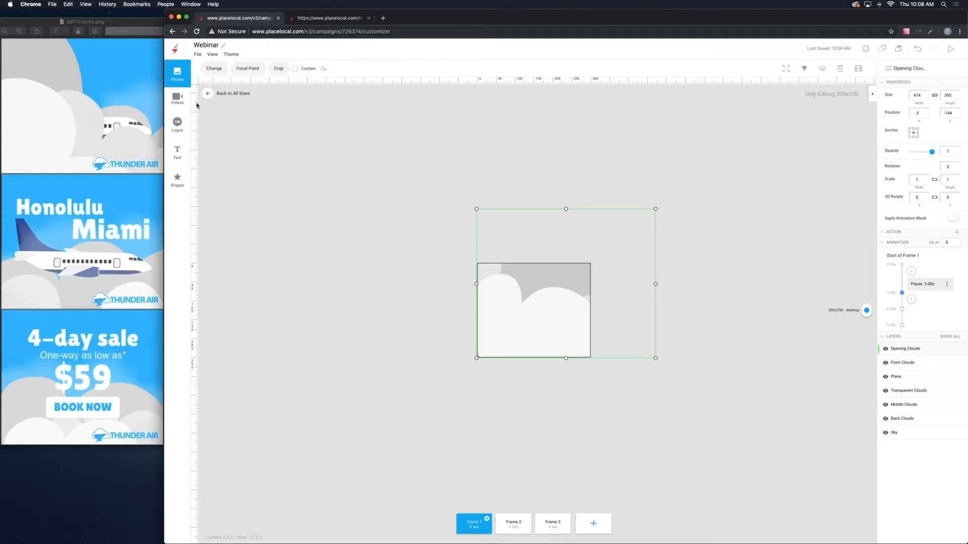
- Add the Thunder Air Logo in the canvas's lower-right corner, about 104 × 22 at about X 186, Y 219
left_click(176, 123)
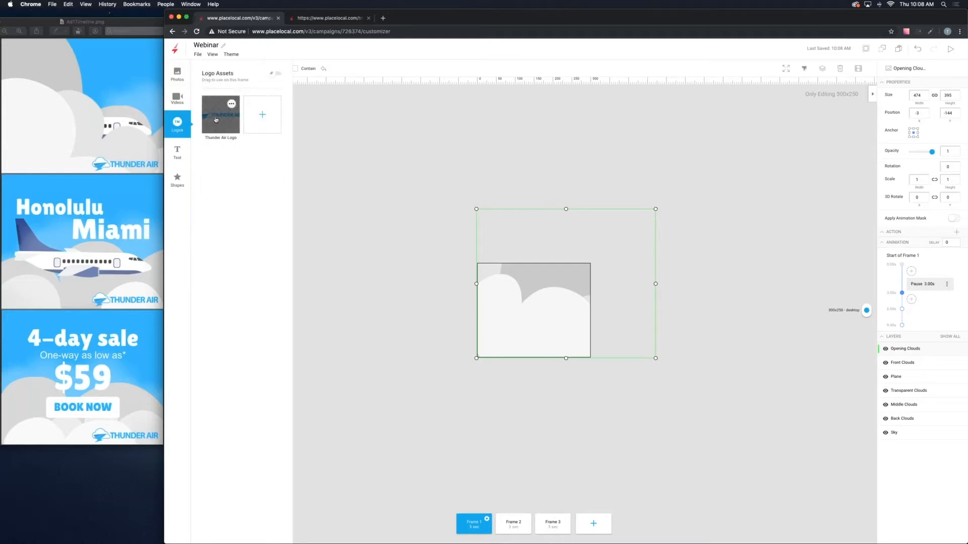
left_click_drag(215, 119, 562, 350)
left_click(538, 346)
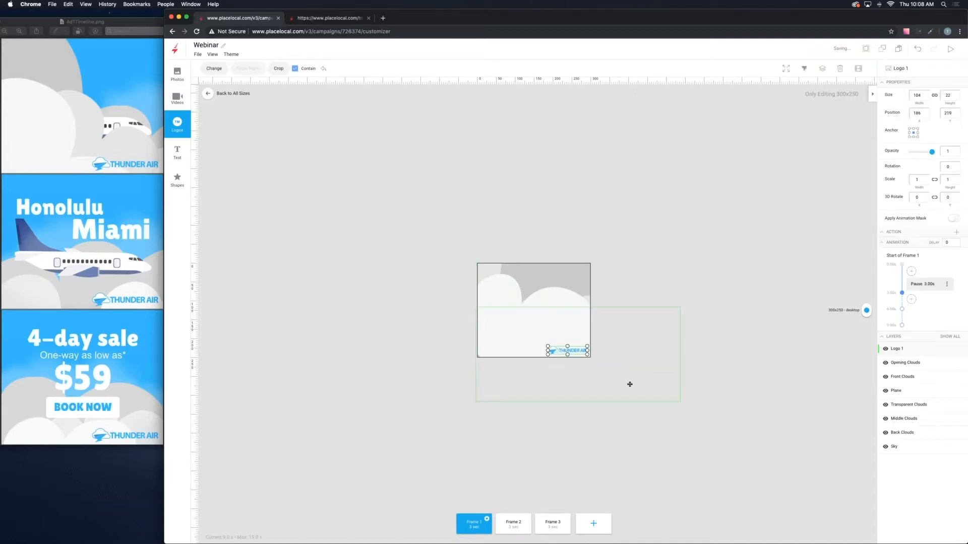
left_click(706, 419)
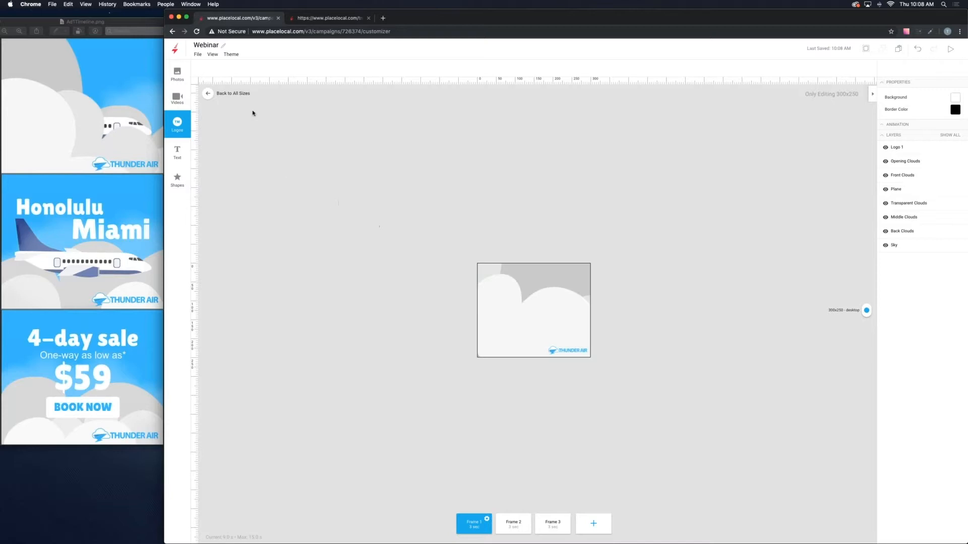
- Show the animation timeline and enlarge it until all eight layers fit
left_click(213, 56)
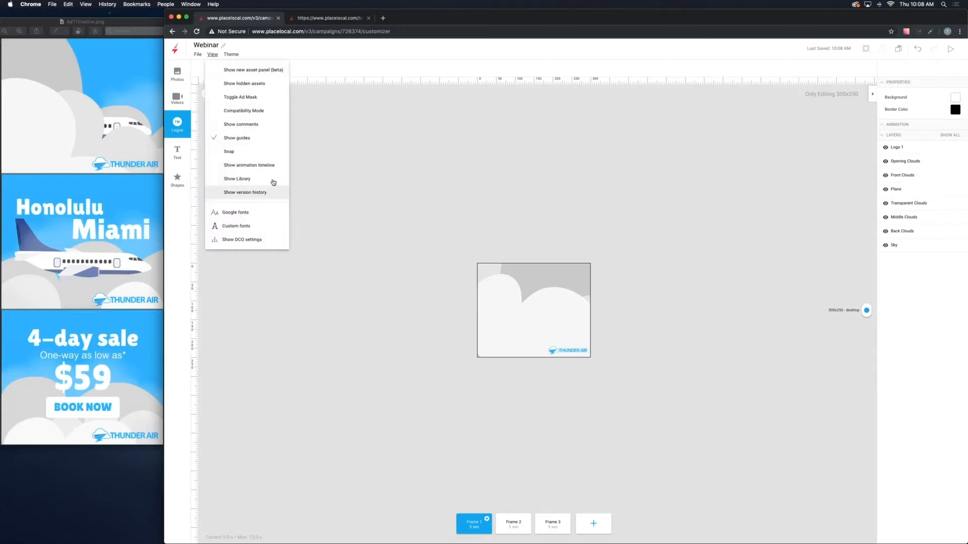
left_click(257, 166)
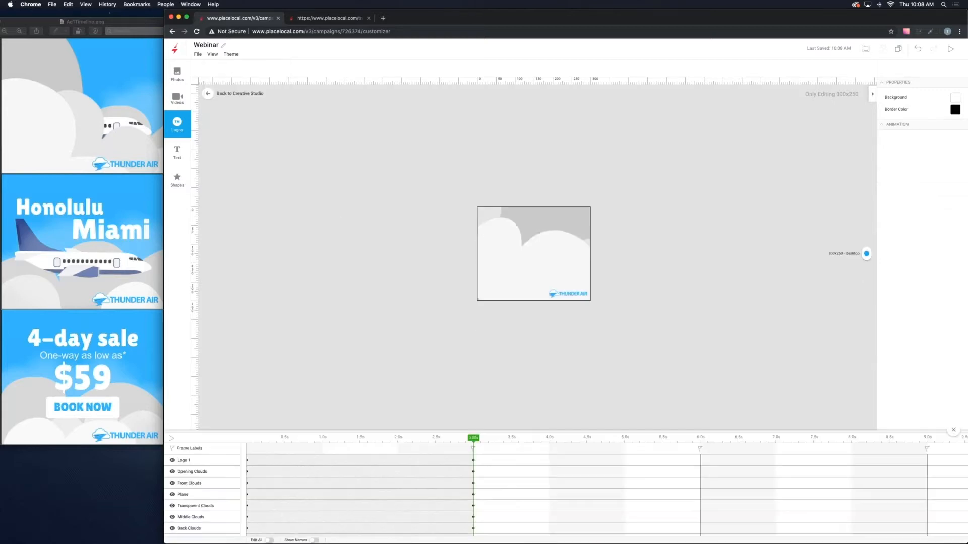
left_click_drag(542, 432, 543, 393)
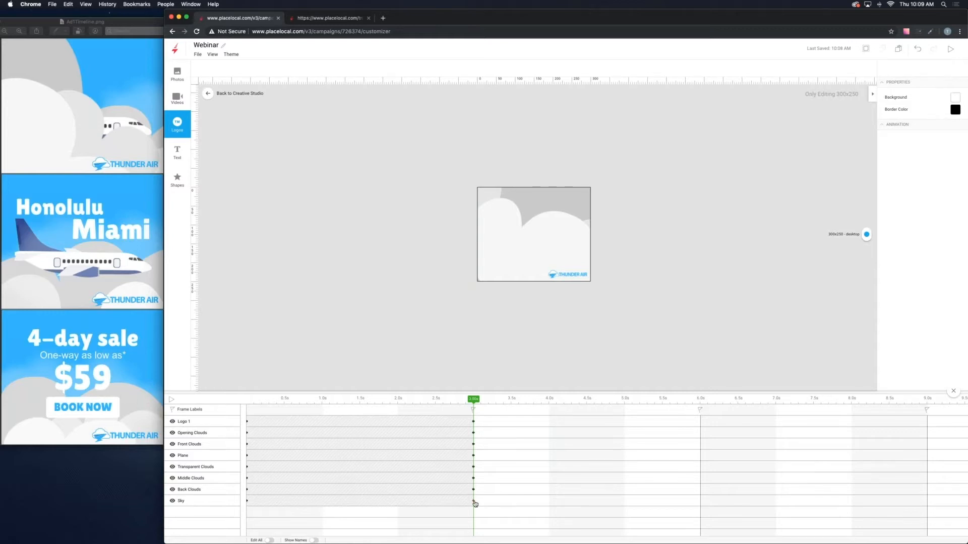
- Extend the Sky, Back Clouds, Middle Clouds and Transparent Clouds layers to end at 9 s in the timeline
left_click_drag(475, 504, 927, 501)
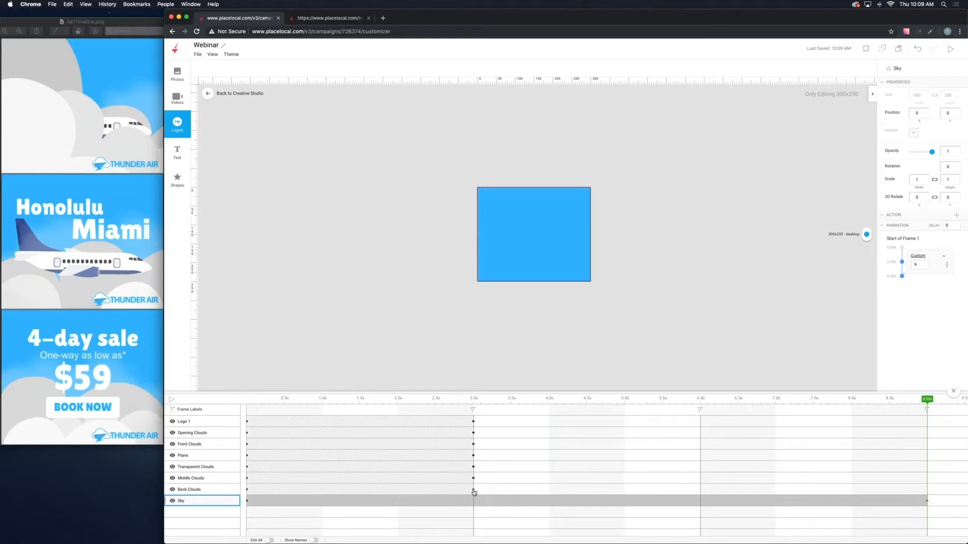
left_click_drag(473, 489, 927, 498)
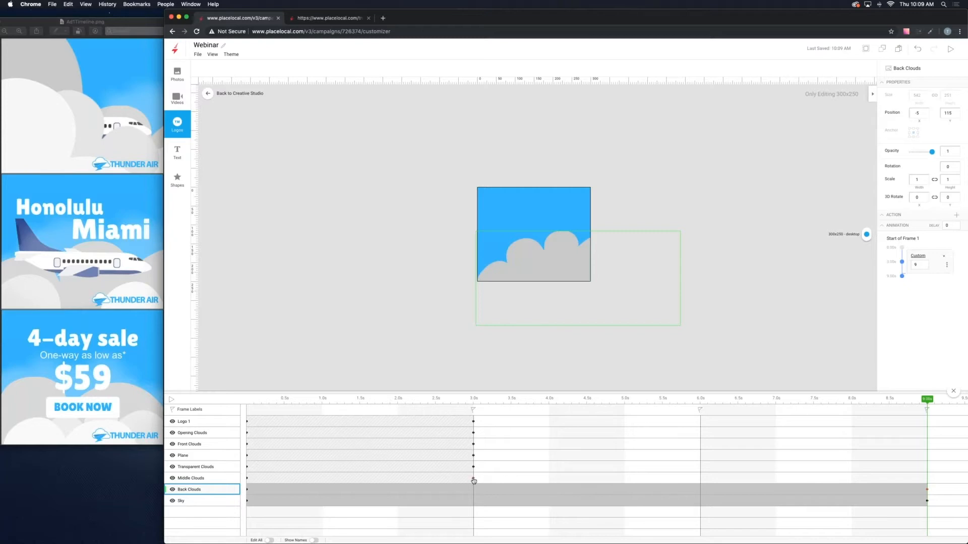
left_click_drag(473, 481, 927, 492)
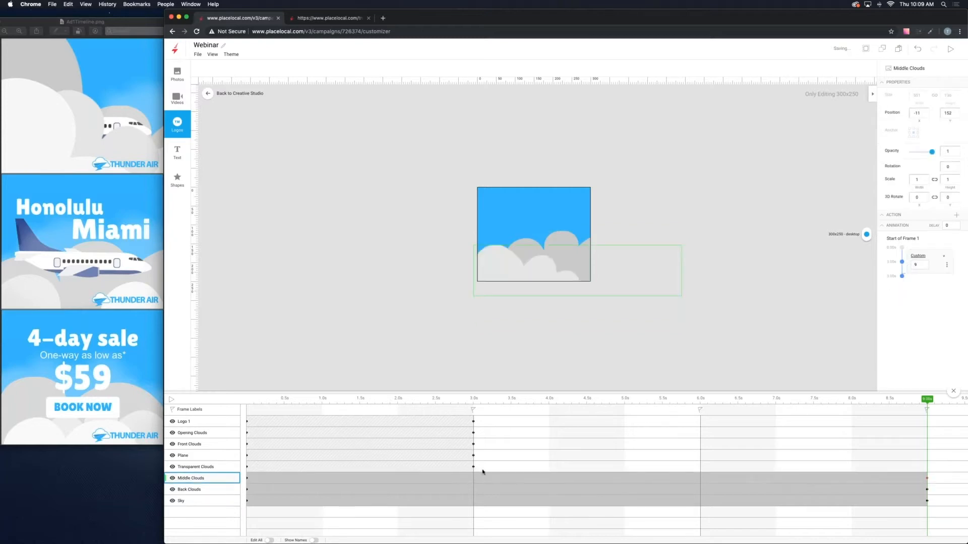
left_click_drag(473, 467, 927, 466)
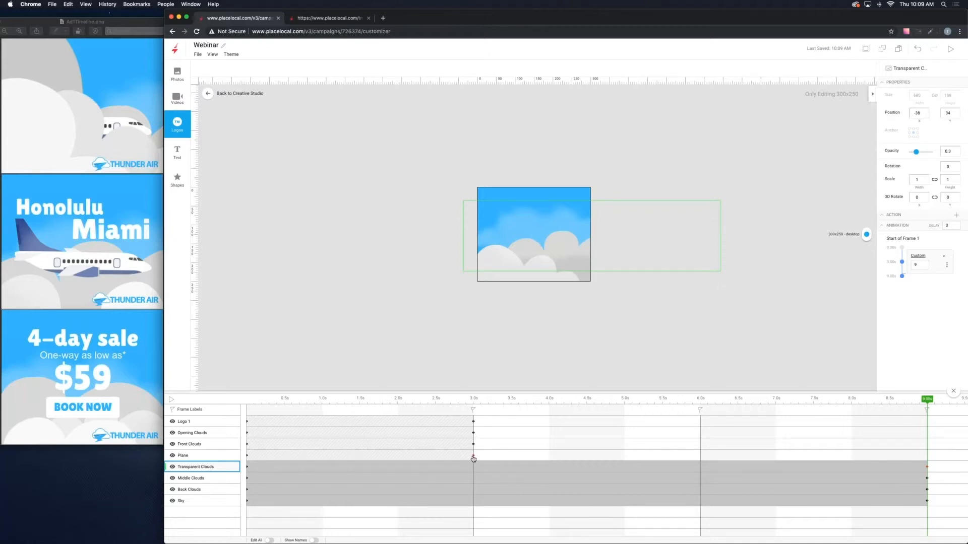
- Extend the Plane layer to 6 s, and the Front Clouds and Logo 1 layers to 9 s
left_click_drag(473, 459, 700, 456)
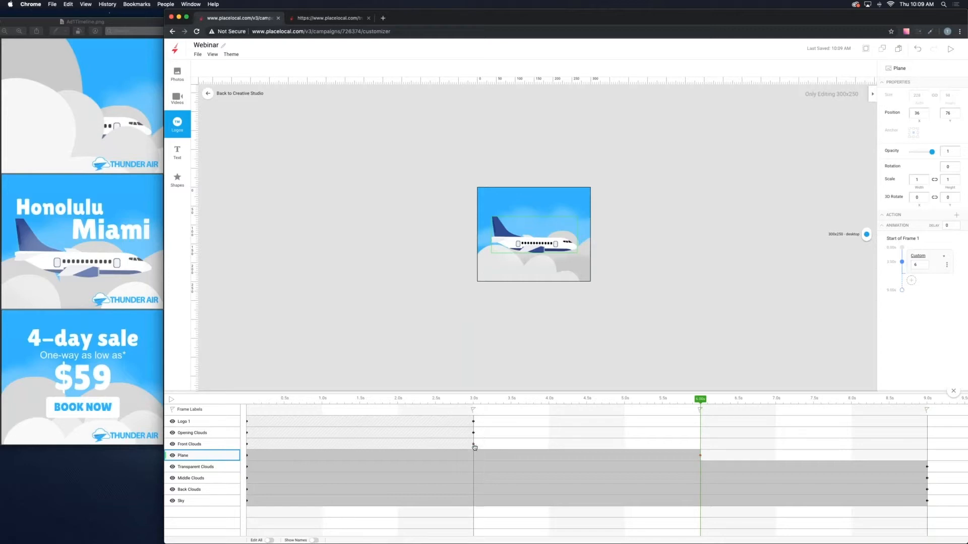
left_click_drag(475, 447, 926, 456)
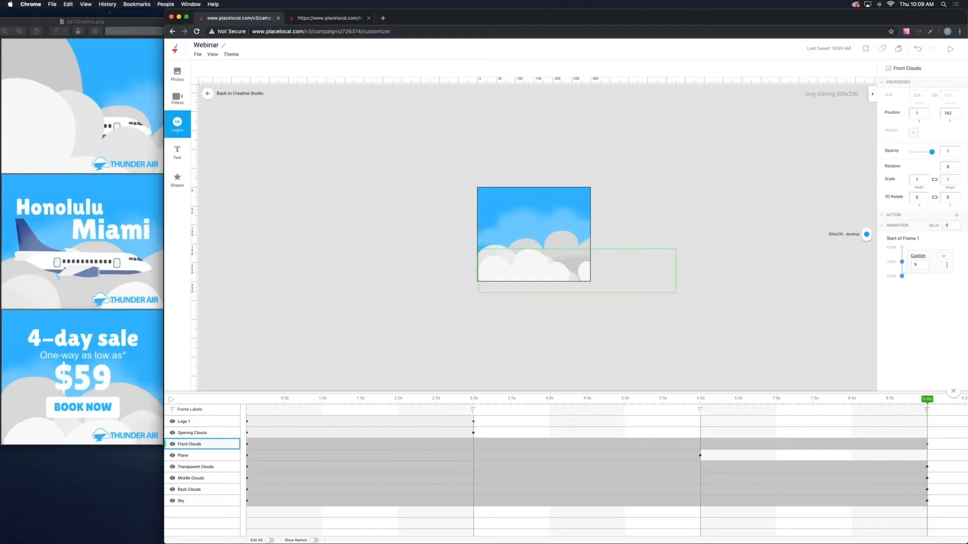
left_click_drag(473, 424, 928, 428)
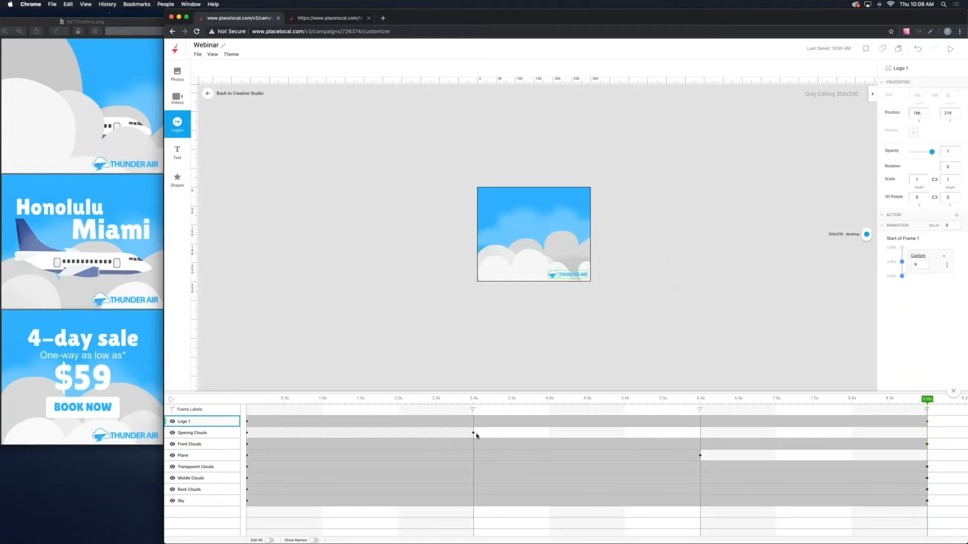
left_click_drag(473, 435, 360, 433)
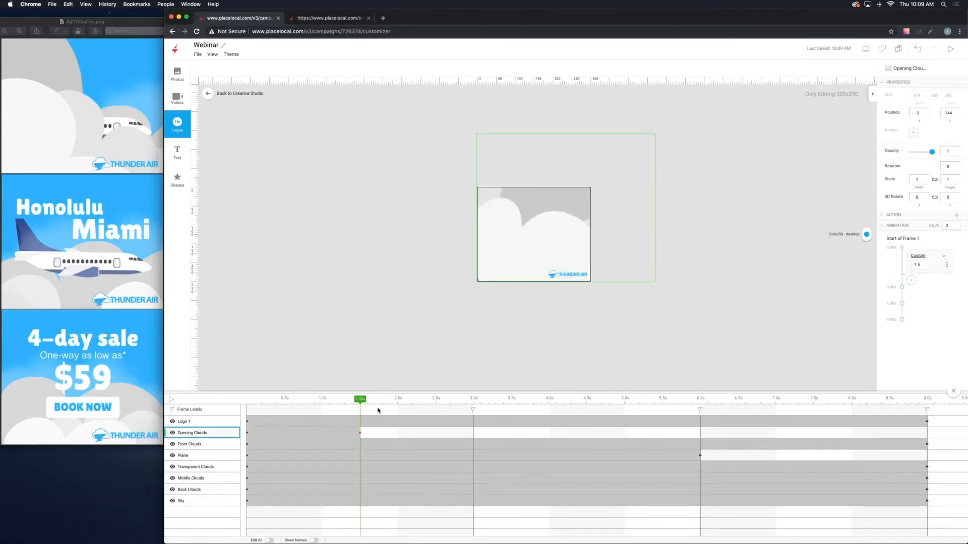
left_click(363, 430)
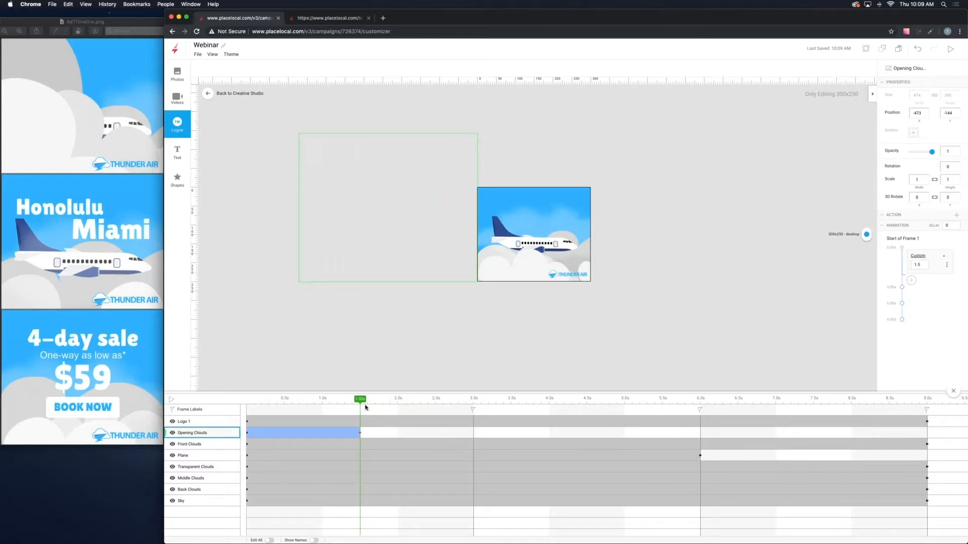
left_click_drag(363, 405, 309, 410)
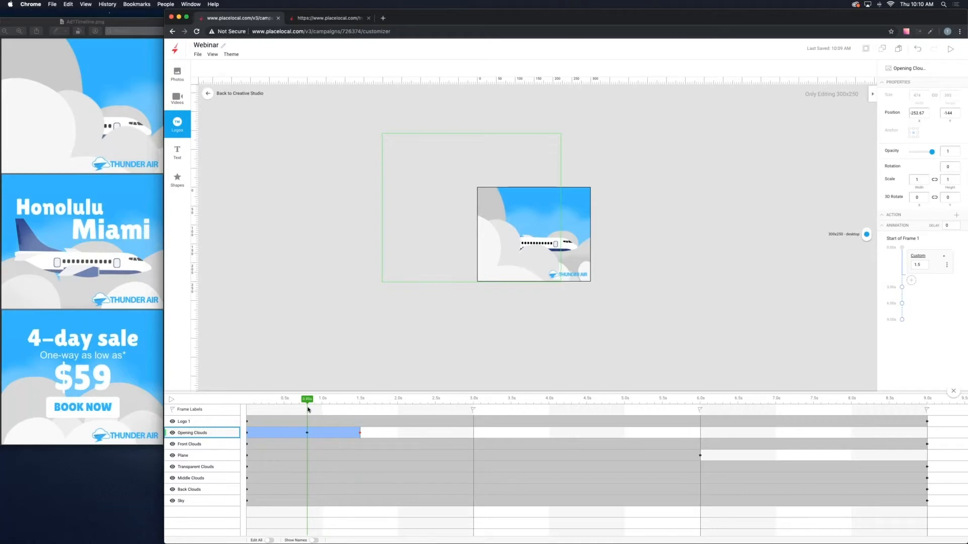
key("super+z")
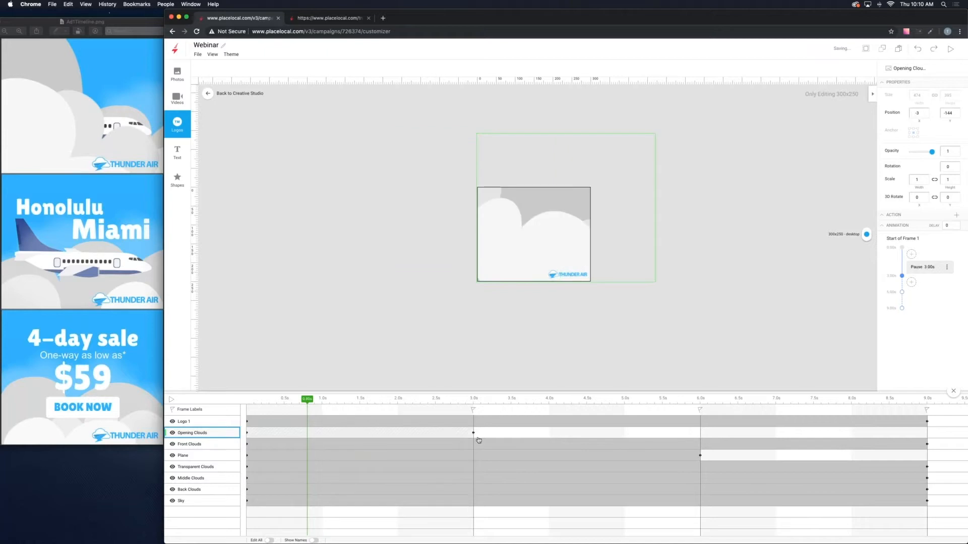
- Shorten the Opening Clouds layer to 1.5 s and animate it off the canvas's left edge to X -473 at its end keyframe
left_click_drag(474, 433, 359, 433)
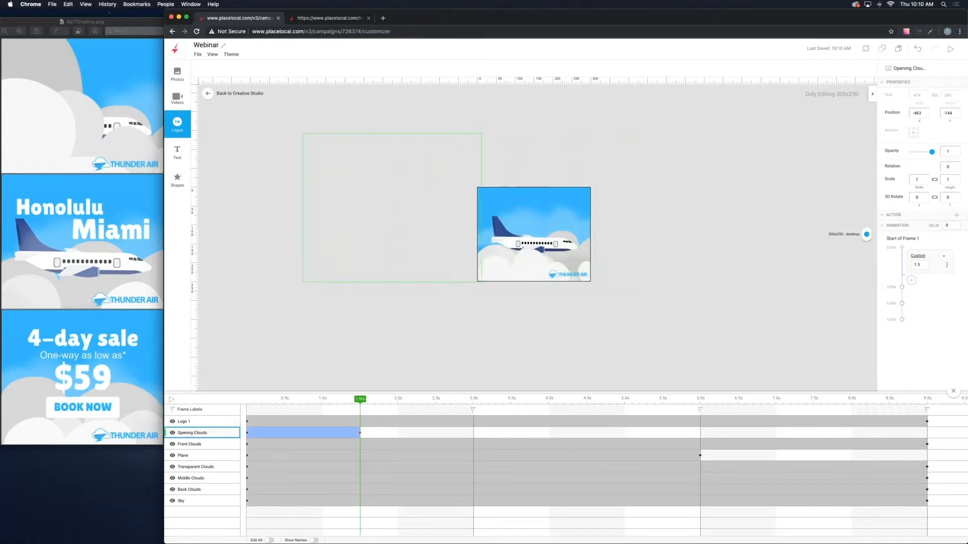
left_click_drag(360, 399, 373, 444)
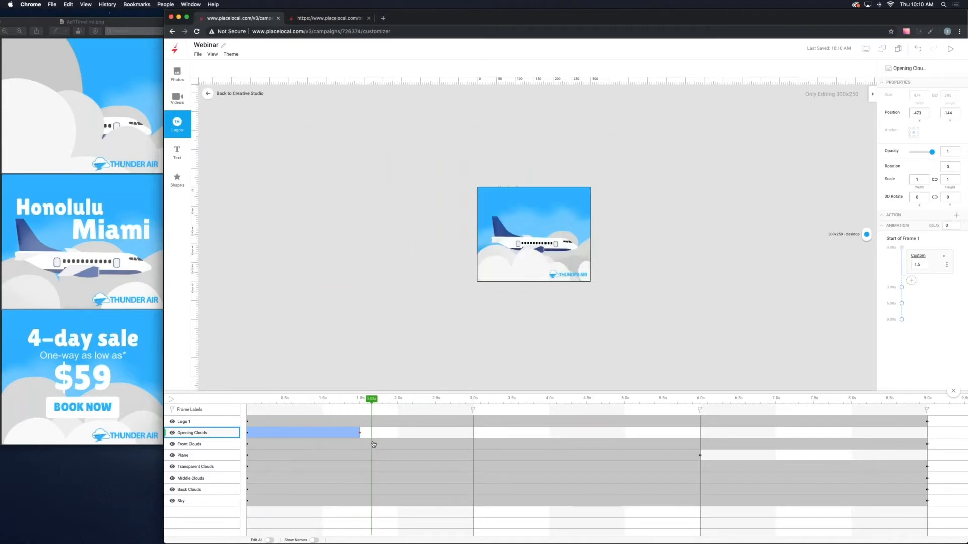
- Set the Back Clouds' X position to -105 at their 9 s keyframe
left_click(926, 489)
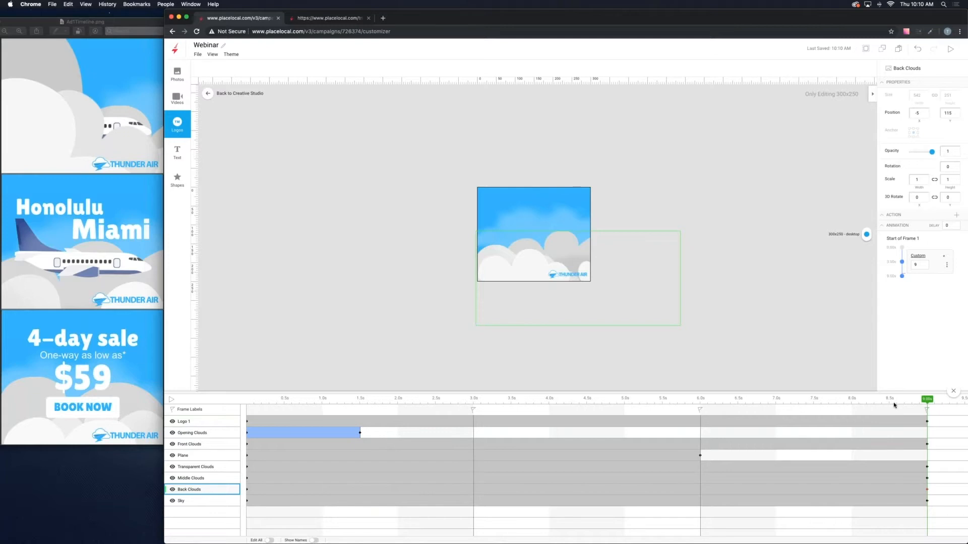
left_click(918, 115)
key("Return")
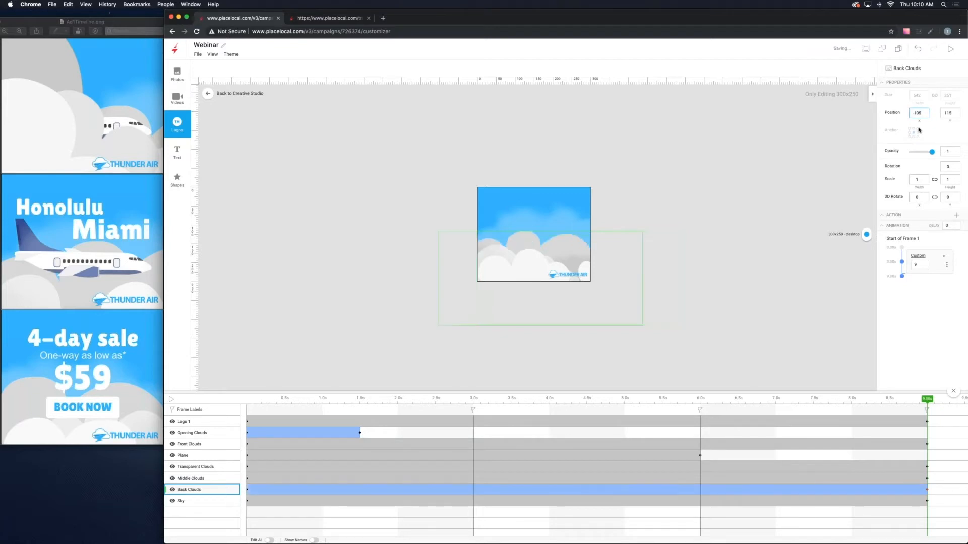
- Set the Middle Clouds' X position to -161 at their 9 s keyframe
left_click(926, 478)
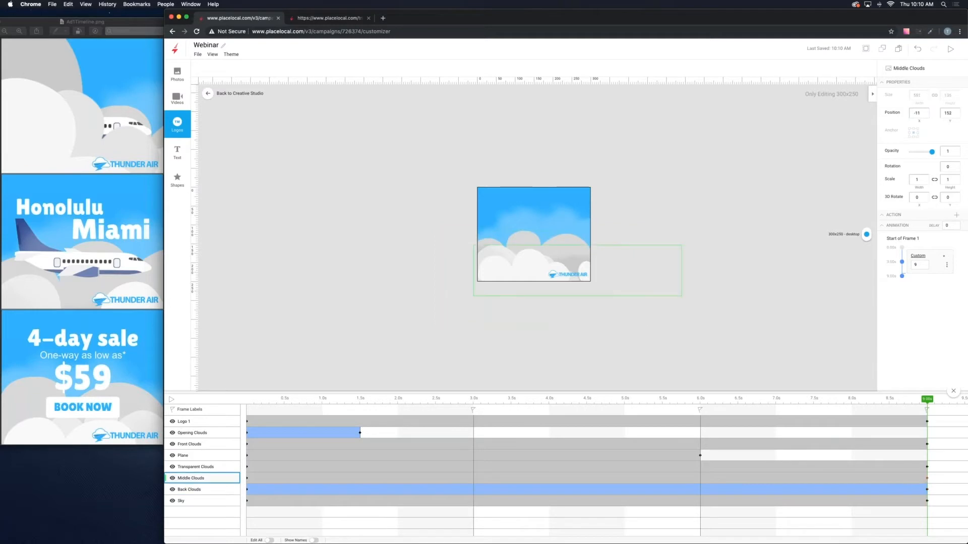
left_click(918, 114)
key("BackSpace")
type("-161")
key("Return")
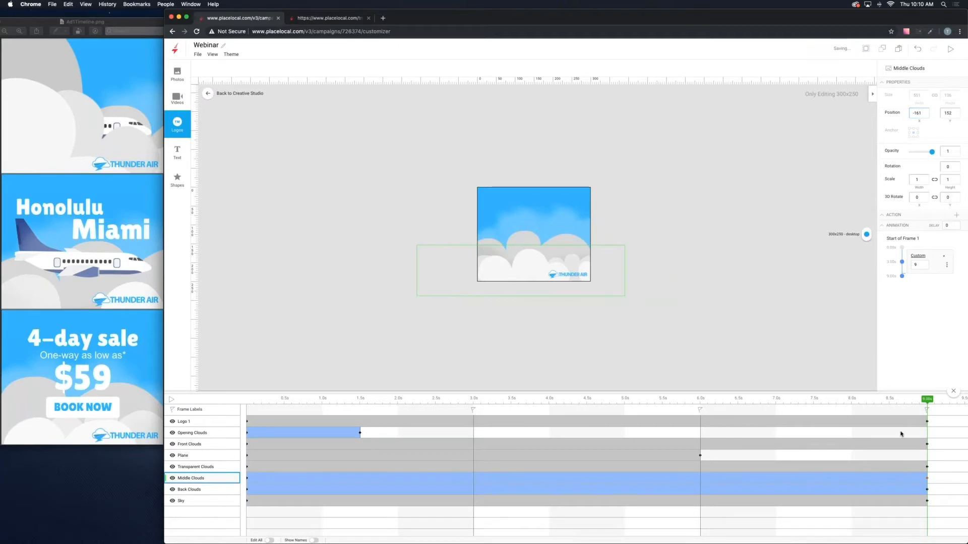
- Set the Front Clouds' X position to -199 at their 9 s keyframe
left_click(928, 447)
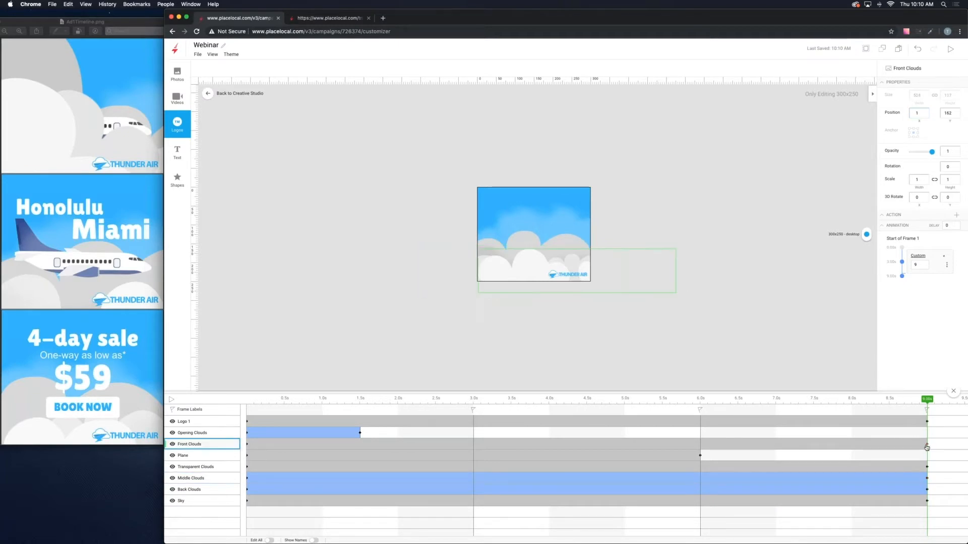
left_click(924, 113)
key("Return")
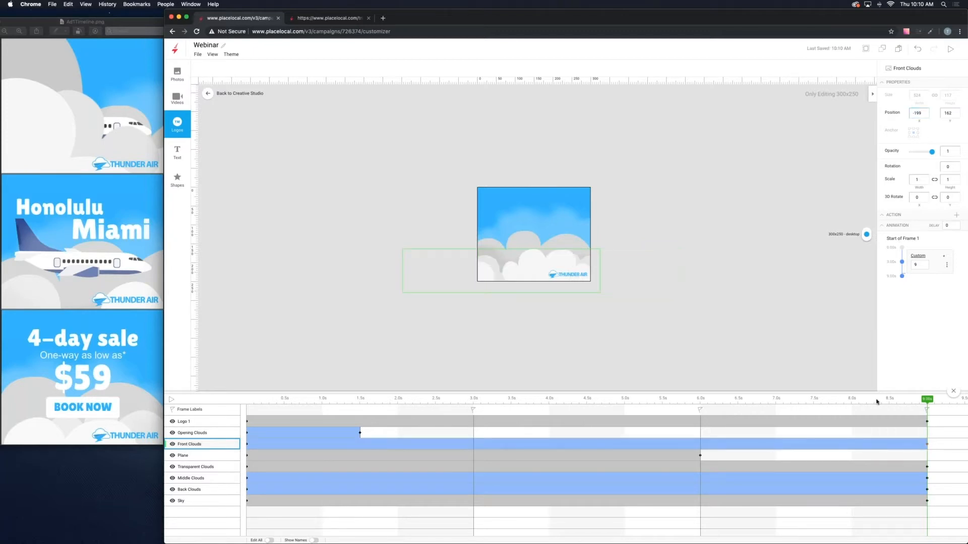
- Set the Transparent Clouds' X position to -338 at their 9 s keyframe
left_click(927, 466)
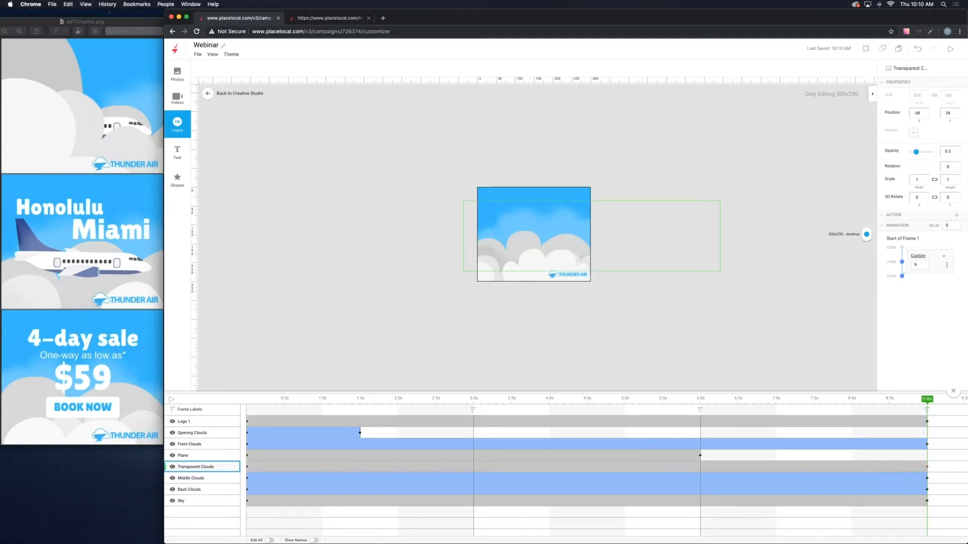
left_click(917, 113)
key("BackSpace")
type("-337")
key("Return")
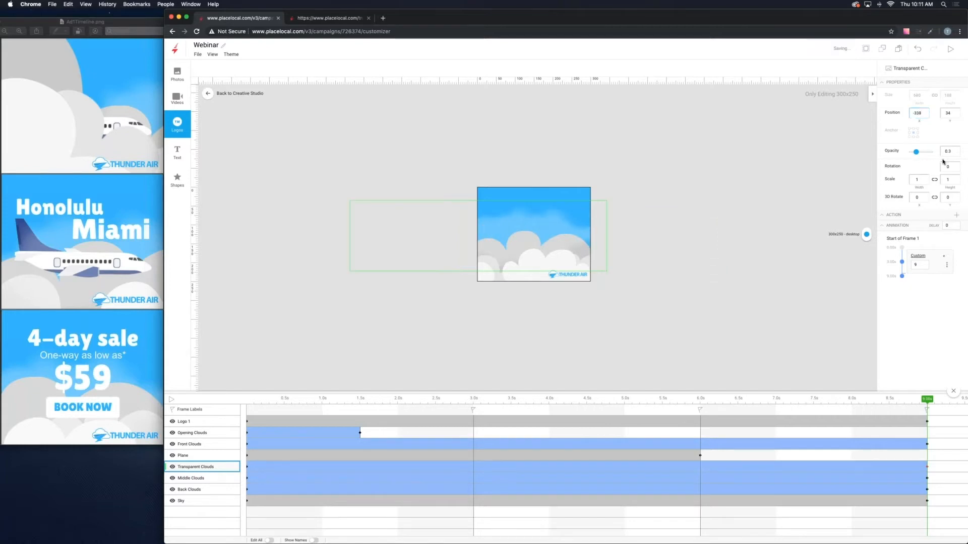
- Add the Destination 1 text "Honolulu" above the plane, starting at 2 s, at about X 43, Y 7
left_click_drag(572, 403, 478, 402)
left_click_drag(558, 421, 395, 415)
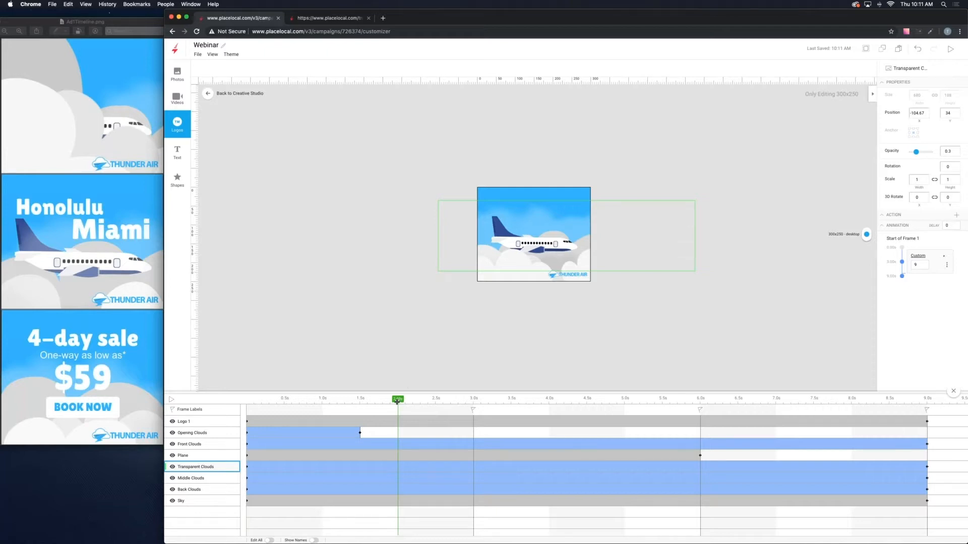
left_click(183, 158)
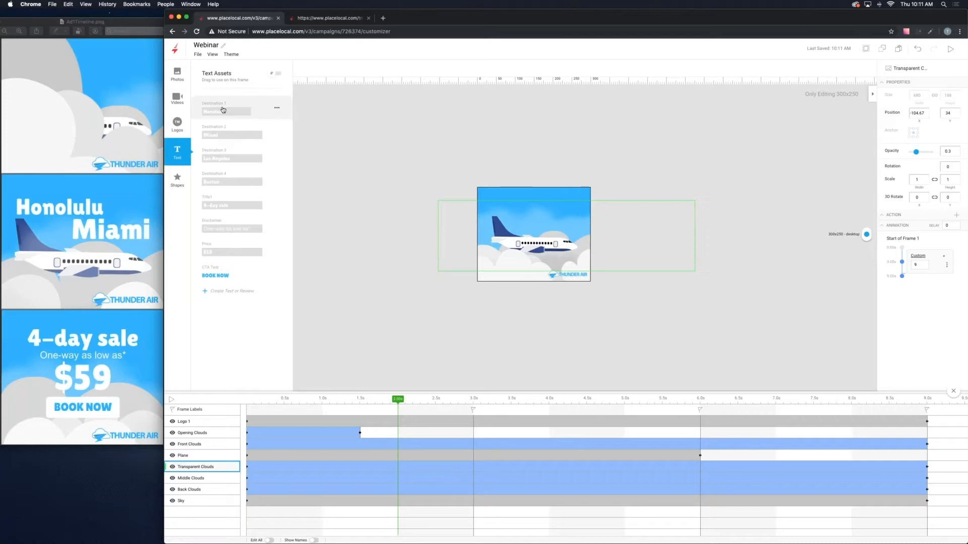
left_click_drag(233, 110, 554, 201)
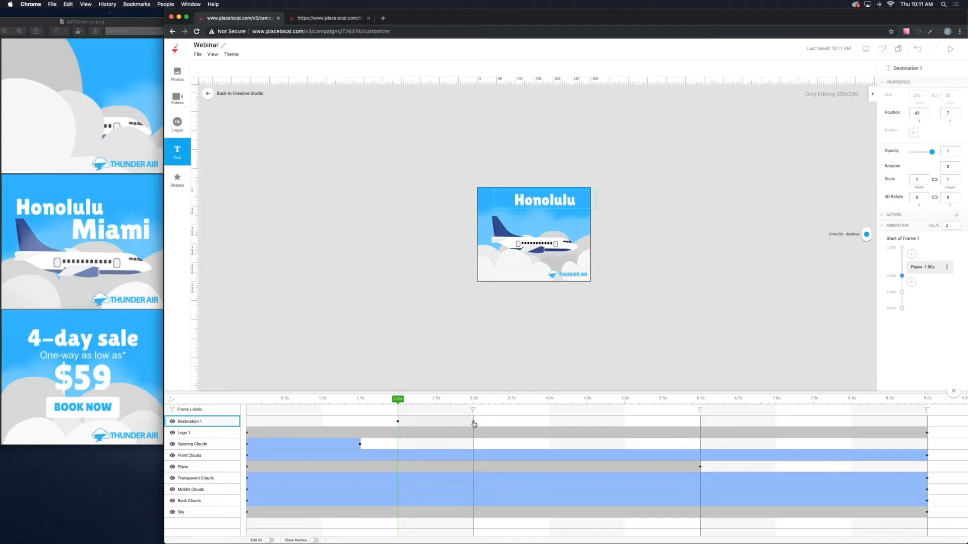
- Extend the Destination 1 text to 3.75 s and shift it left to X -7 at its end keyframe
left_click_drag(474, 424, 527, 424)
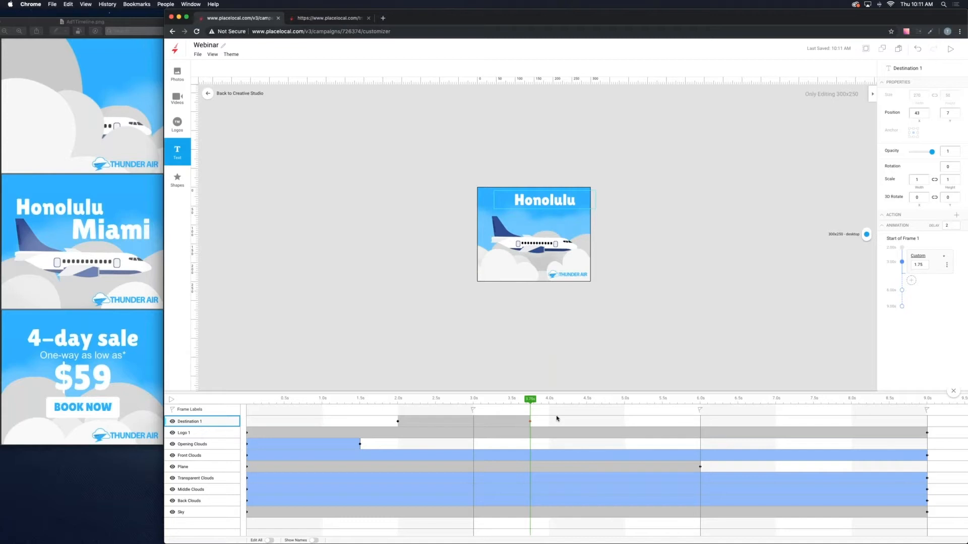
key("shift+Left")
key("shift+Left")
key("shift+Left")
key("shift+Left")
key("shift+Left")
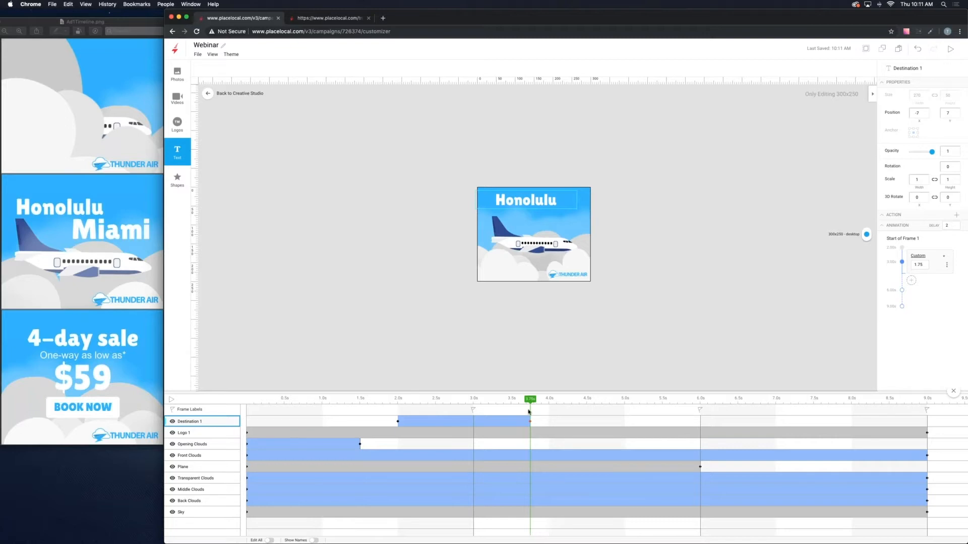
- Insert a keyframe at 2.25 s in the Destination 1 text's animation
left_click_drag(531, 401, 418, 424)
right_click(417, 423)
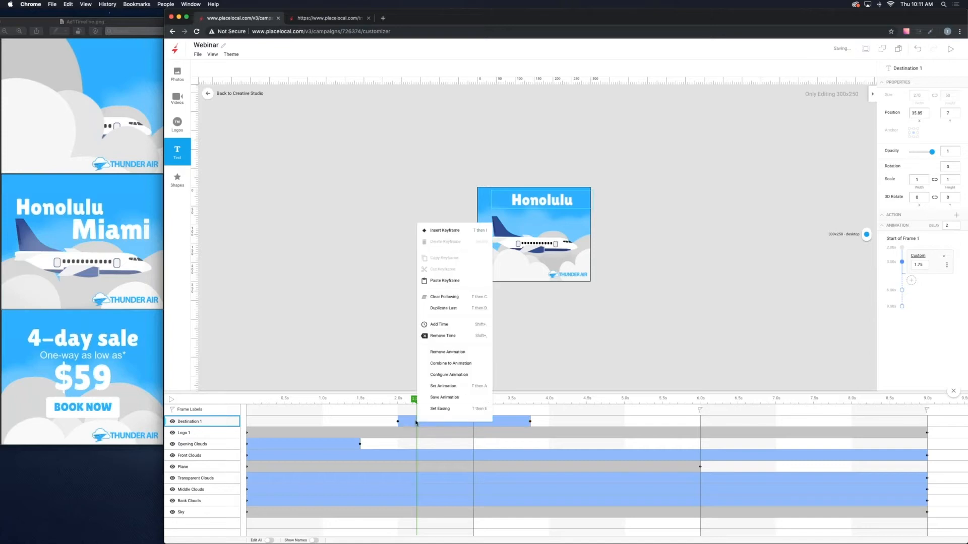
left_click(443, 230)
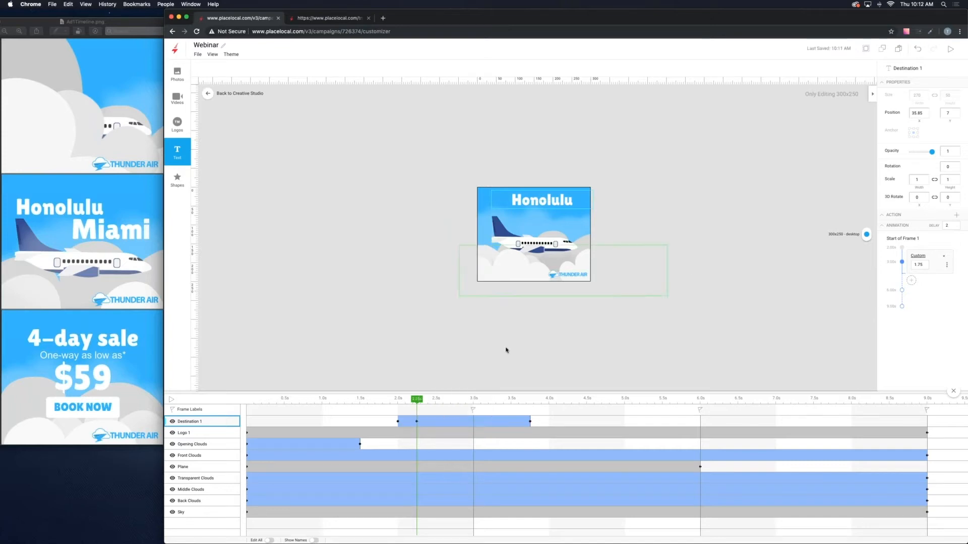
- Insert a keyframe at 3.5 s in the Destination 1 text's animation
left_click(510, 404)
right_click(512, 425)
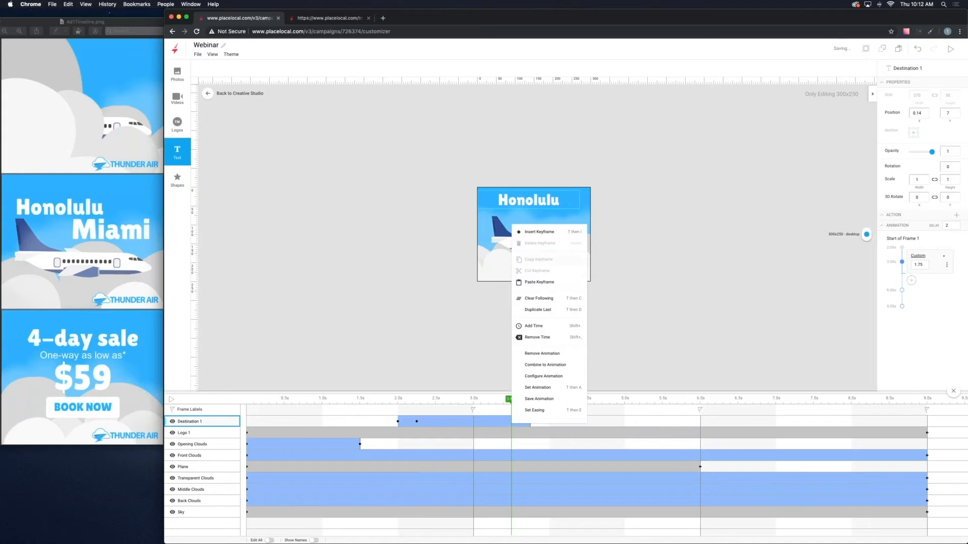
left_click(539, 233)
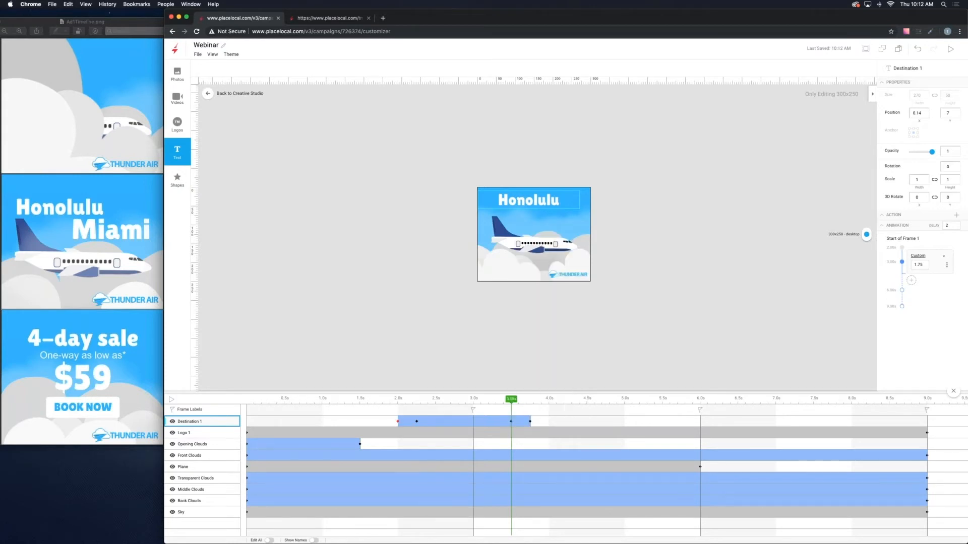
- Set the Destination 1 text's opacity to 0 at its first keyframe (2 s) and last keyframe (3.75 s)
left_click(397, 421)
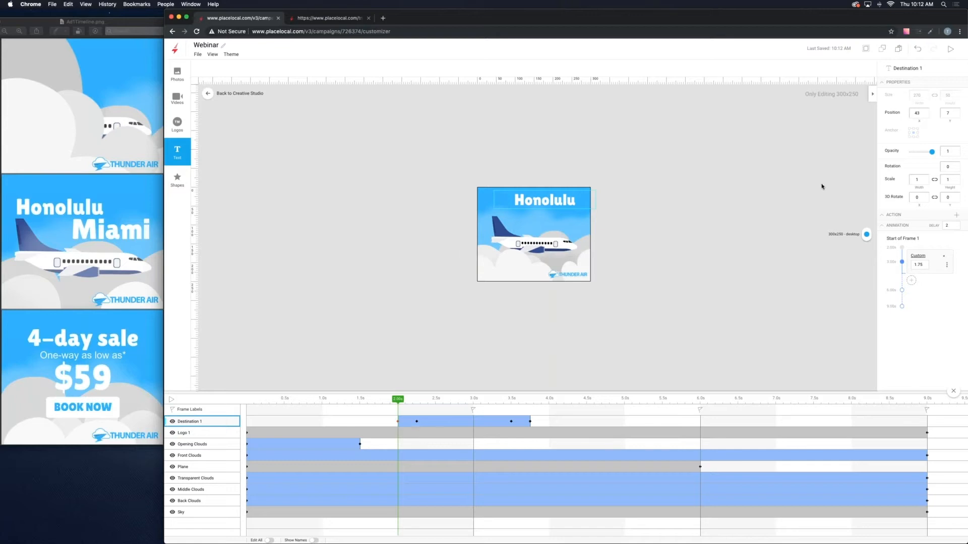
left_click_drag(934, 155, 909, 152)
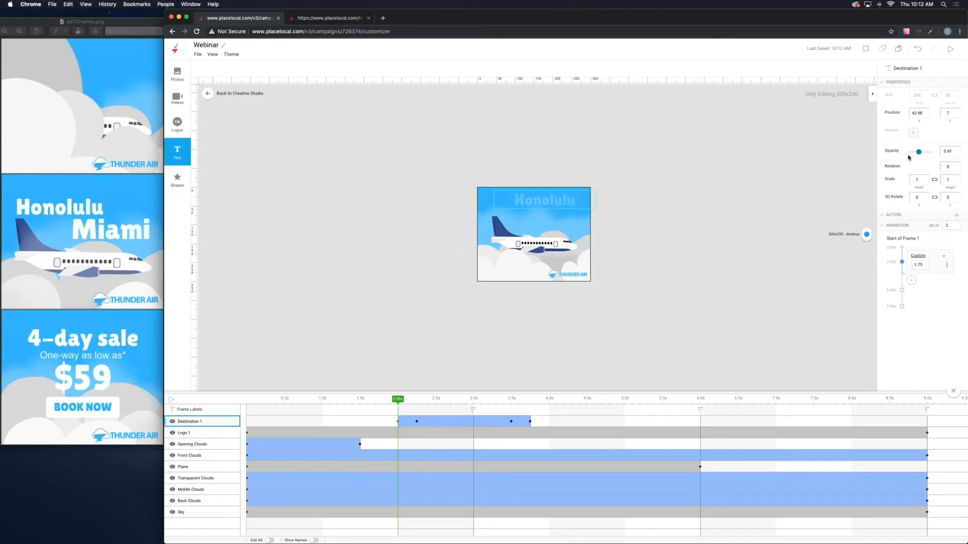
left_click(530, 421)
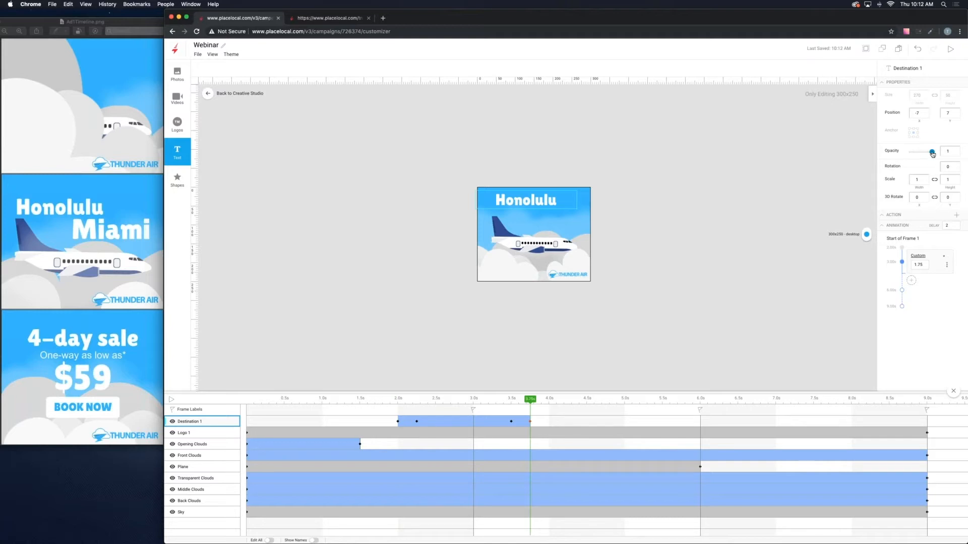
left_click_drag(932, 155, 908, 151)
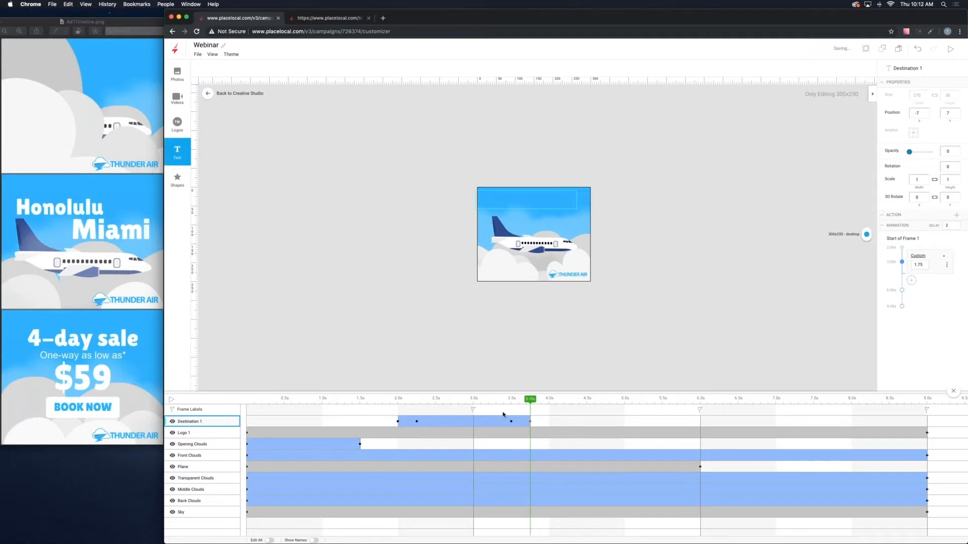
left_click_drag(531, 399, 398, 424)
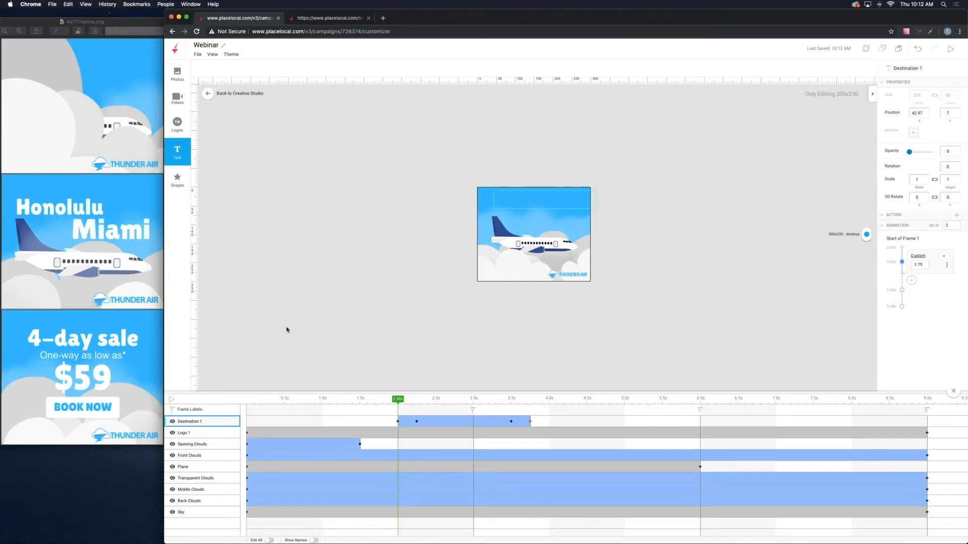
- Add the Destination 2 "Miami", Destination 3 "Los Angeles" and Destination 4 "Boston" texts at 2 s, with Los Angeles above the other two
left_click(184, 156)
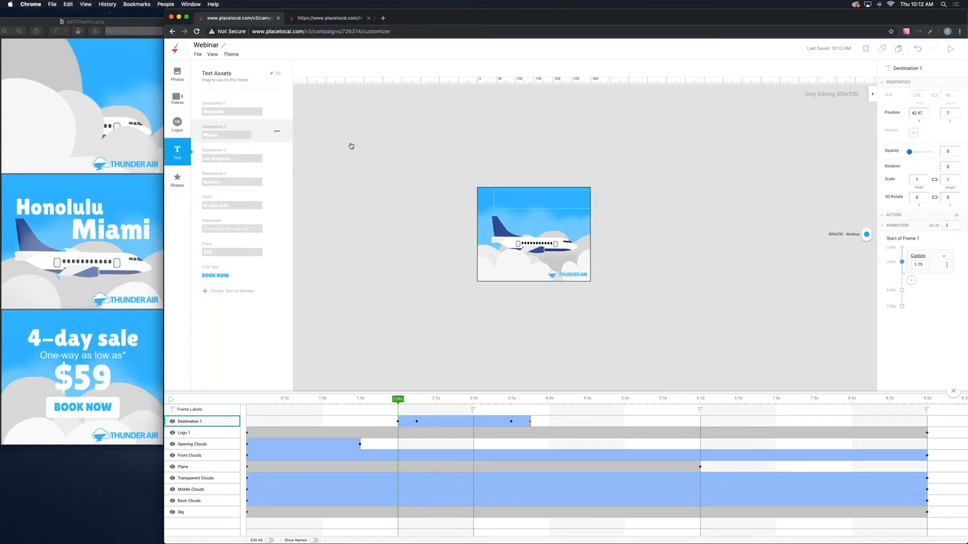
left_click_drag(351, 146, 555, 216)
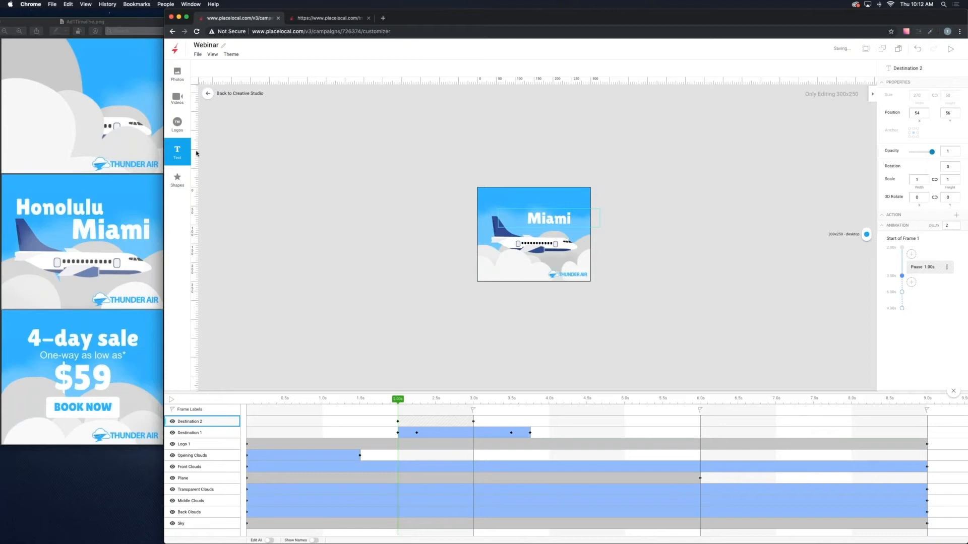
left_click_drag(516, 190, 516, 192)
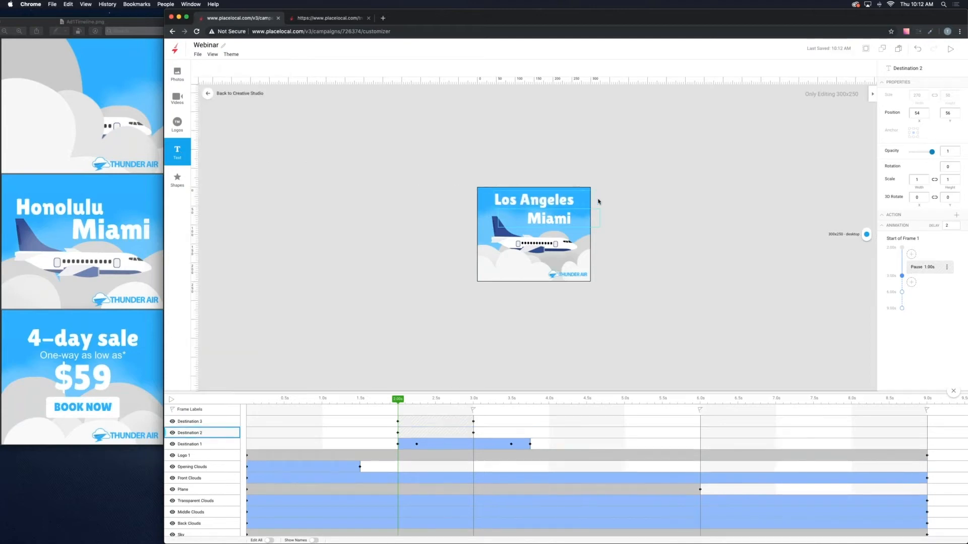
left_click_drag(242, 179, 612, 218)
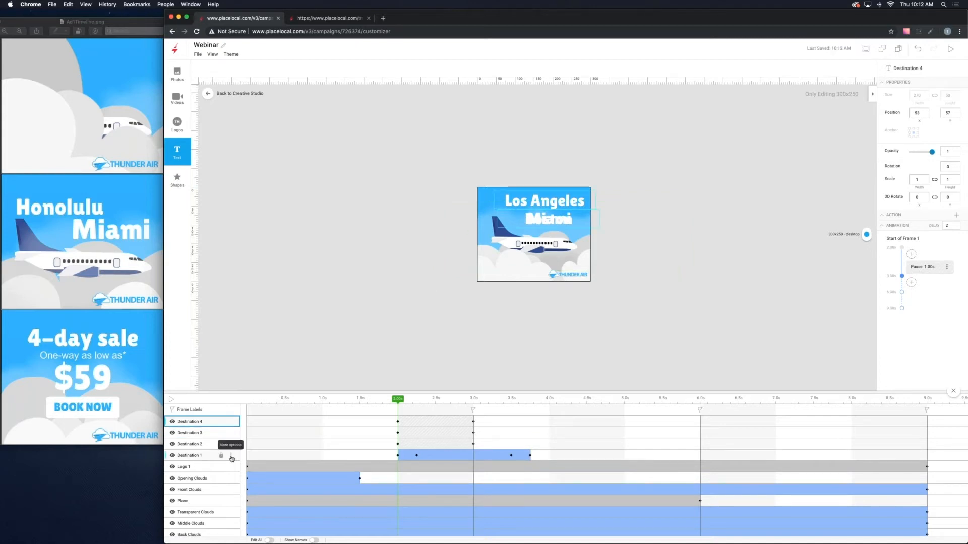
- Copy the Destination 1 layer's animations and paste them onto the Destination 2, Destination 3 and Destination 4 layers
left_click(231, 457)
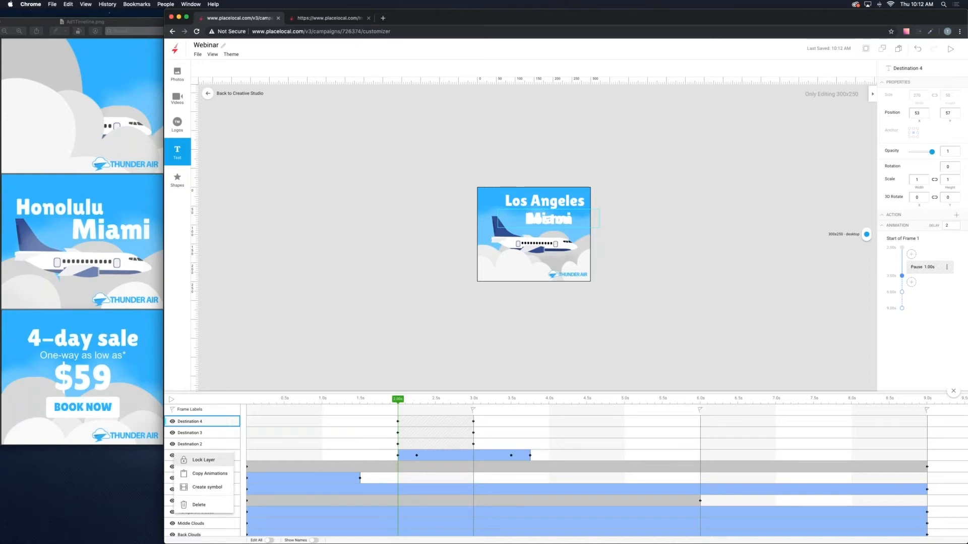
left_click(212, 478)
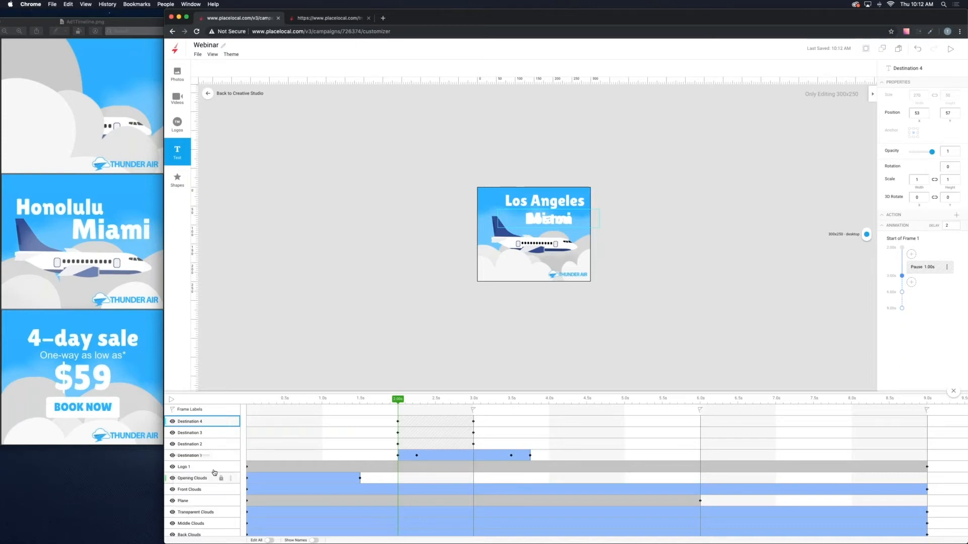
left_click(231, 445)
left_click(214, 481)
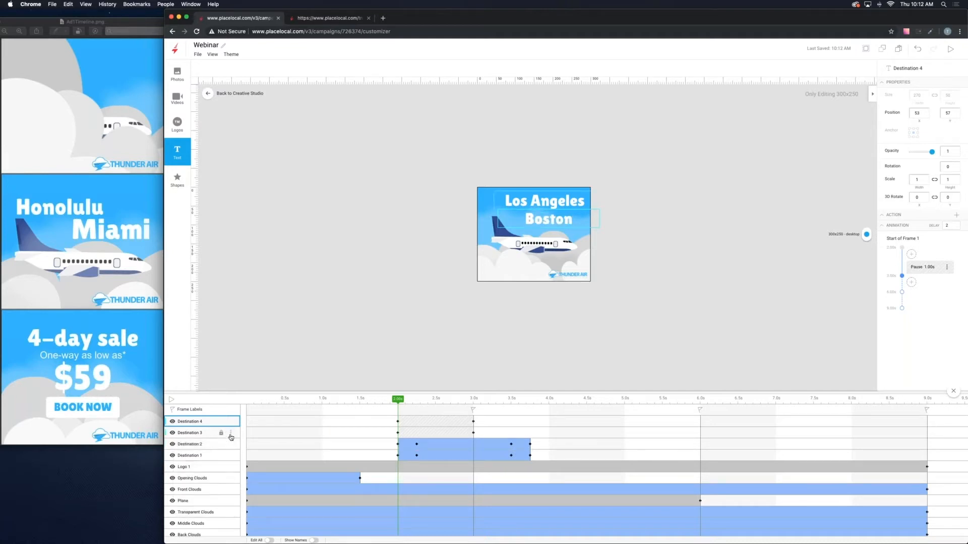
left_click(232, 433)
left_click(212, 464)
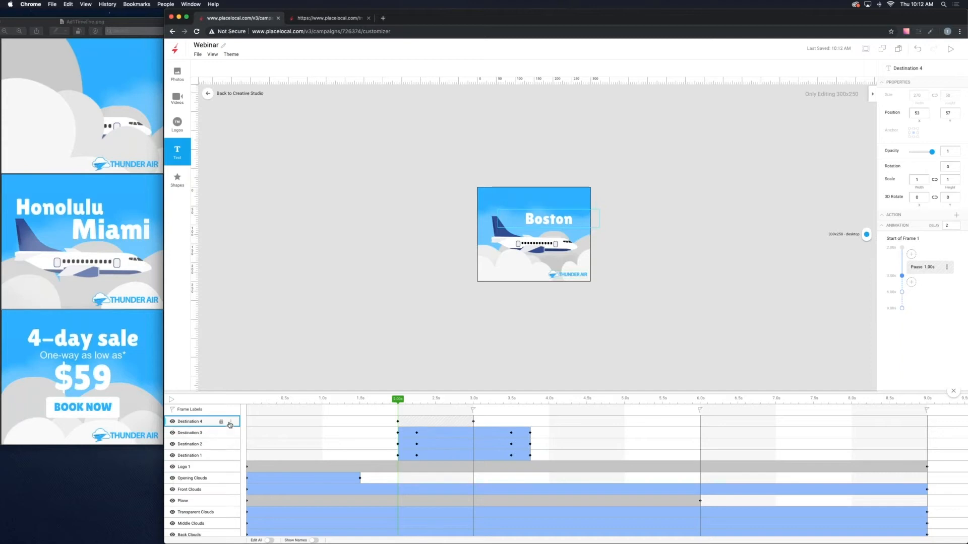
left_click(232, 421)
left_click(208, 459)
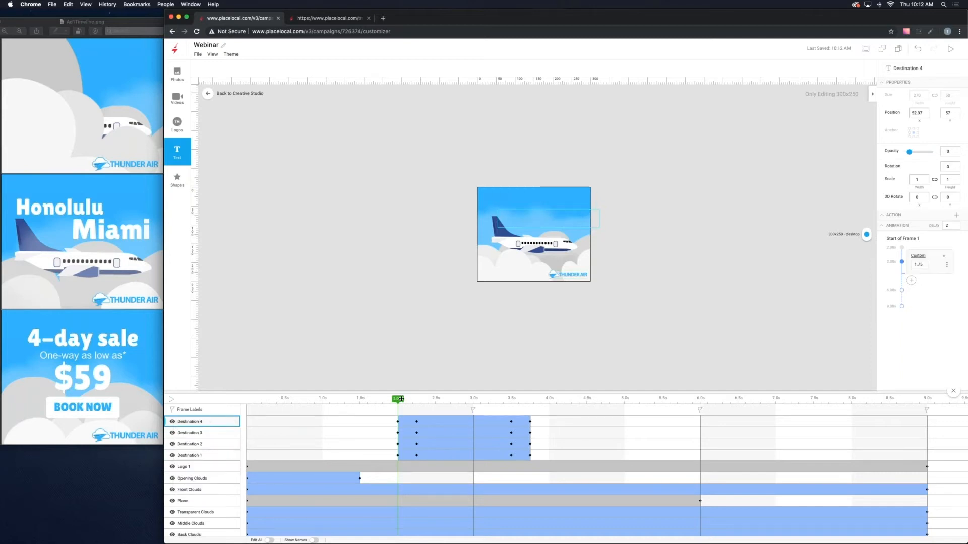
- Stagger the destination animations so Destination 2 starts at 2.85 s, Destination 3 at 3.9 s and Destination 4 at 4.75 s
left_click_drag(398, 399, 434, 413)
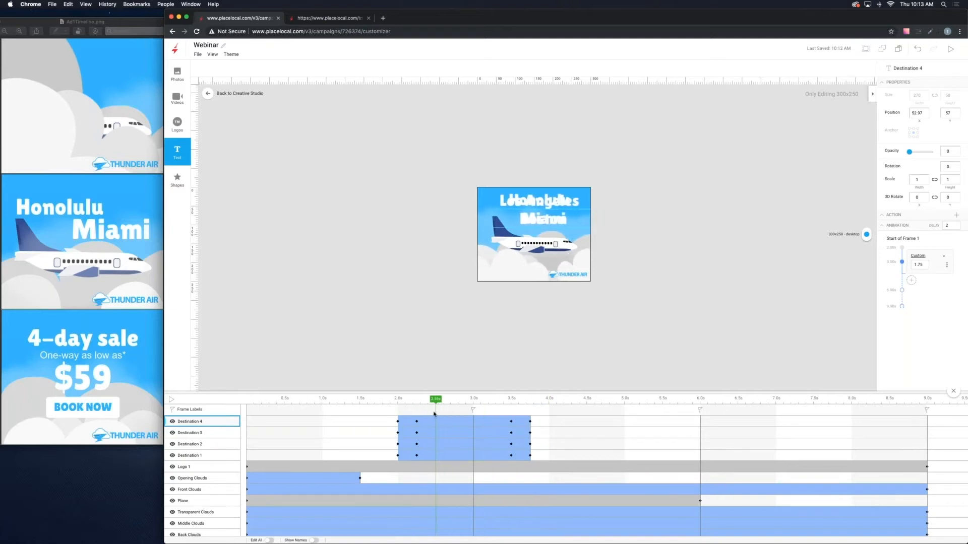
left_click(446, 444)
left_click(446, 433, "shift")
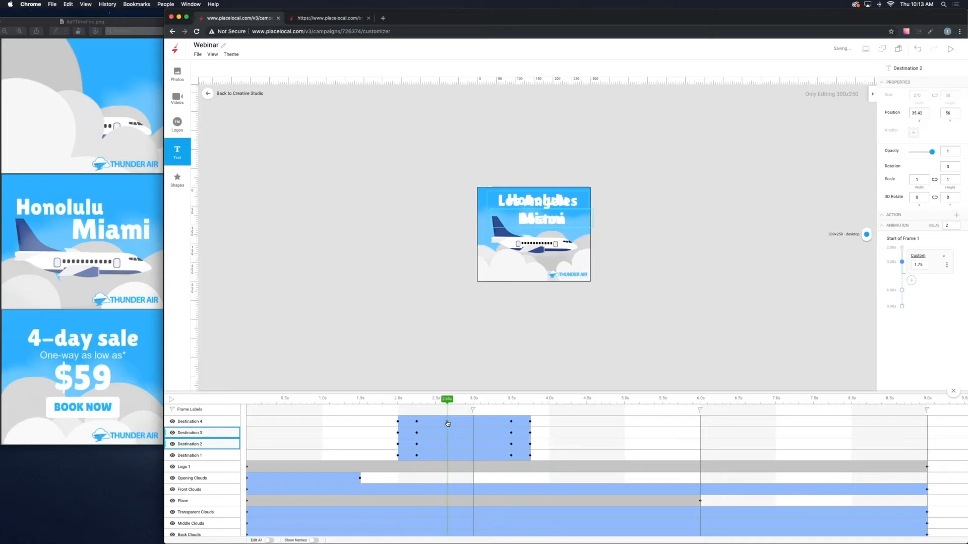
left_click(448, 422, "shift")
left_click_drag(452, 435, 587, 425)
left_click(506, 434)
left_click(511, 422, "shift")
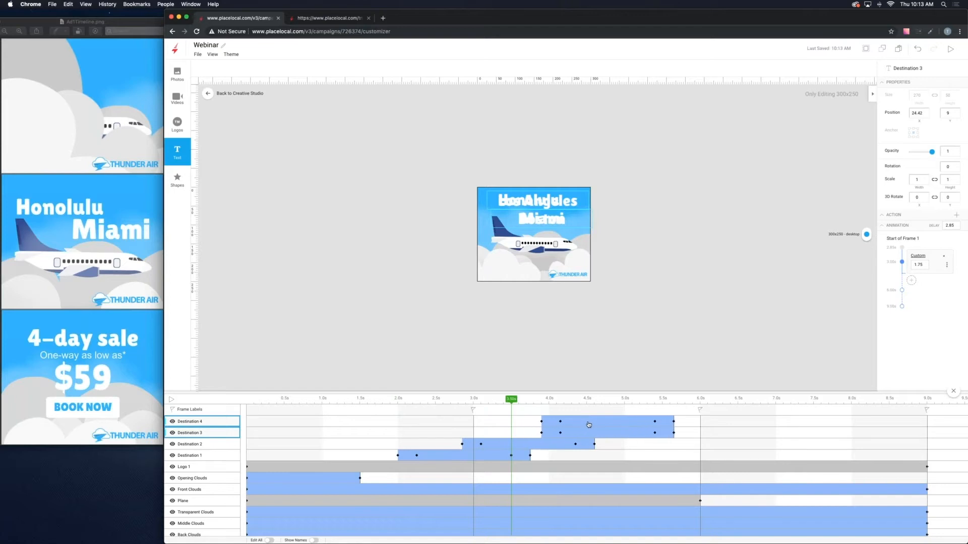
left_click(589, 425)
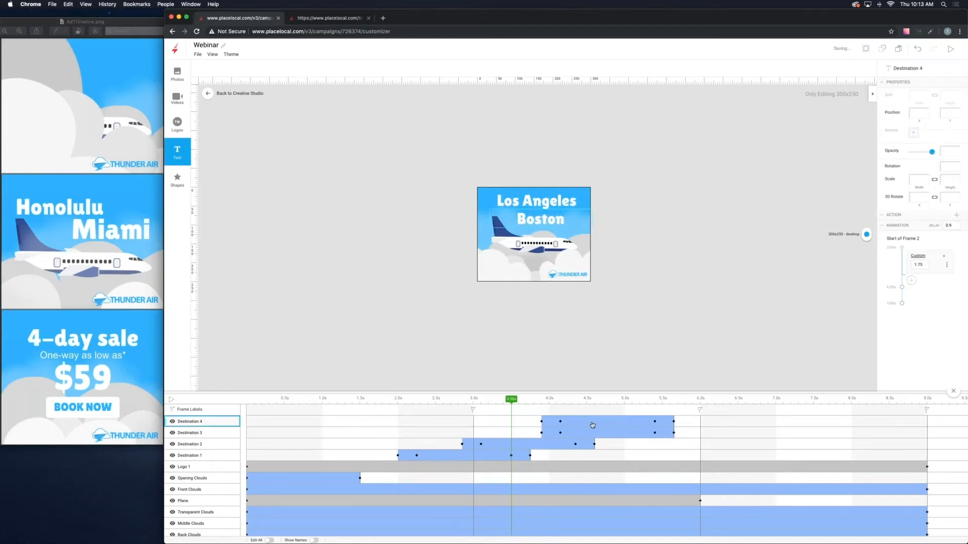
left_click_drag(589, 425, 660, 422)
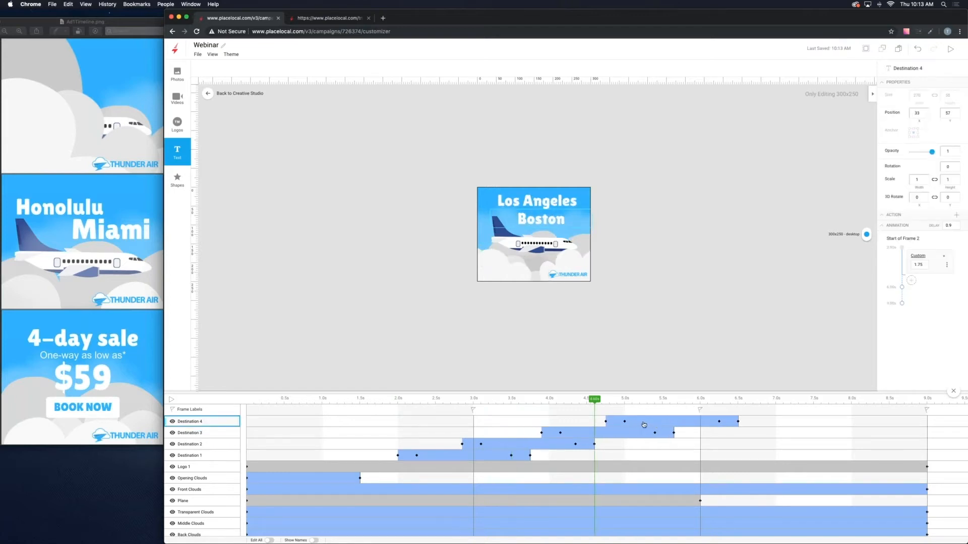
- Turn on editing of all keyframes, enlarge the Miami text box to 270 × 70 at about X 42, Y 54, and adjust the Honolulu text
left_click_drag(377, 400, 499, 413)
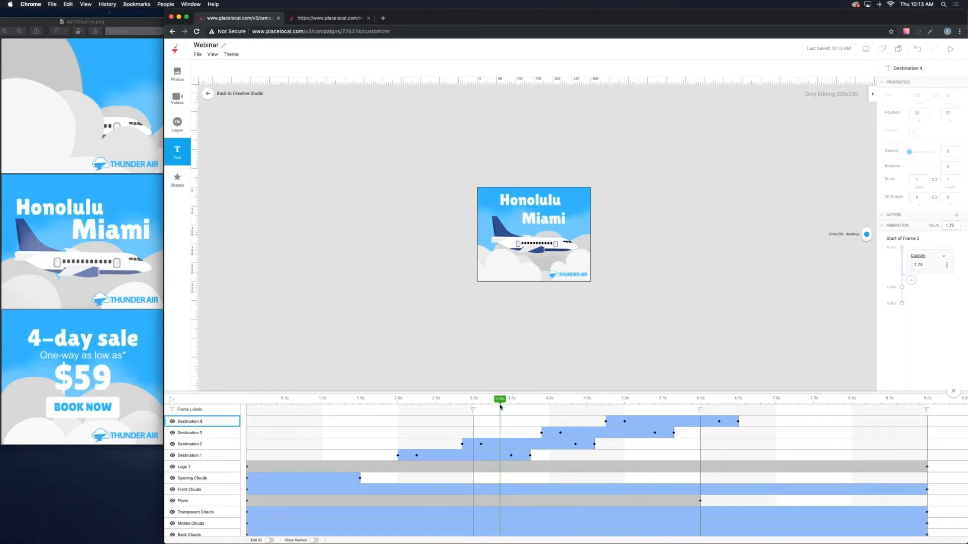
left_click_drag(499, 401, 497, 402)
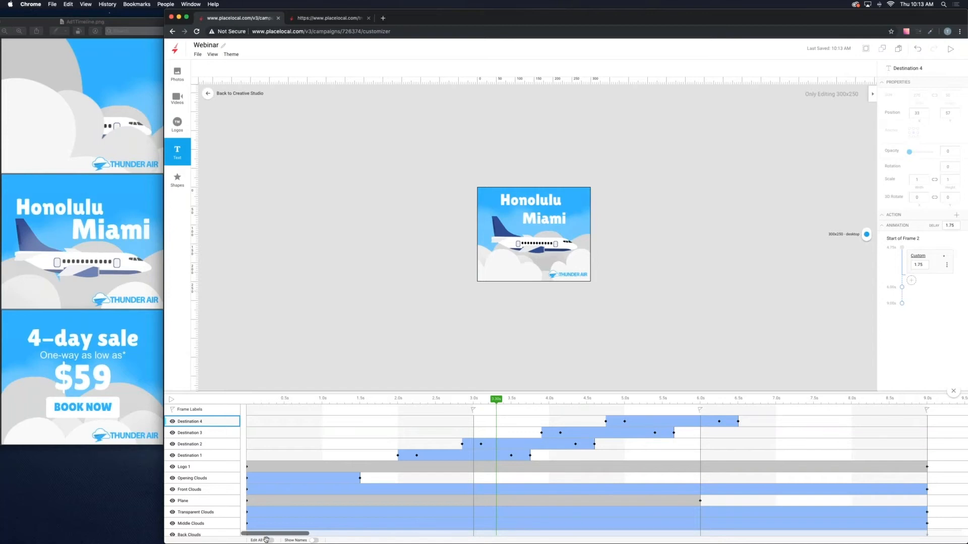
left_click(266, 539)
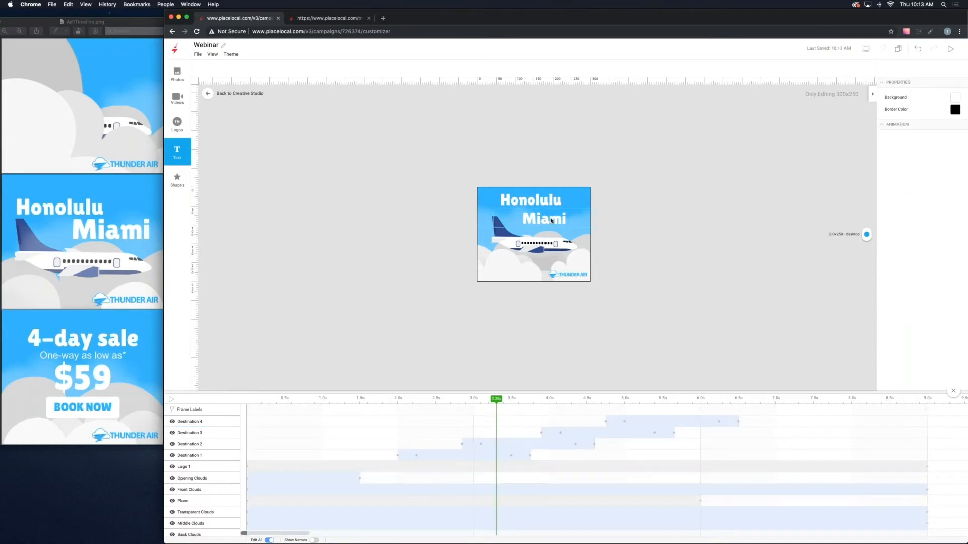
left_click(550, 220)
left_click_drag(544, 208, 543, 227)
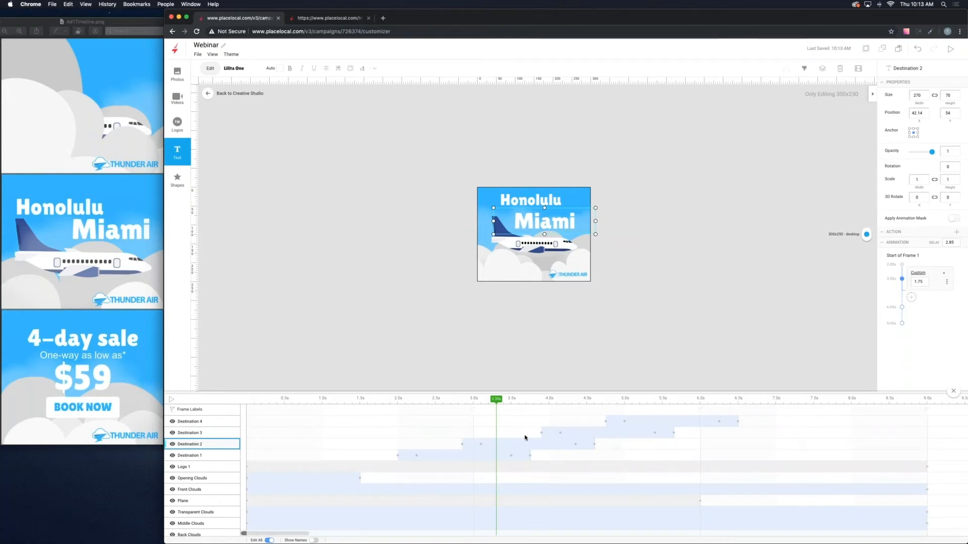
left_click(545, 204)
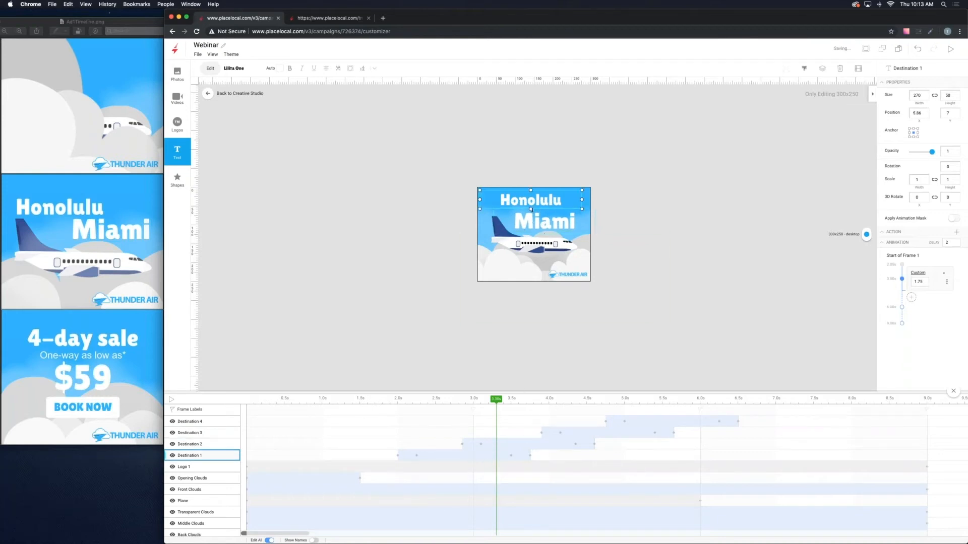
left_click_drag(532, 210, 538, 199)
left_click(532, 209)
- Enlarge the Boston text and place it at about X 59, Y 53, and turn off editing of all keyframes
left_click_drag(496, 399, 636, 397)
left_click(544, 222)
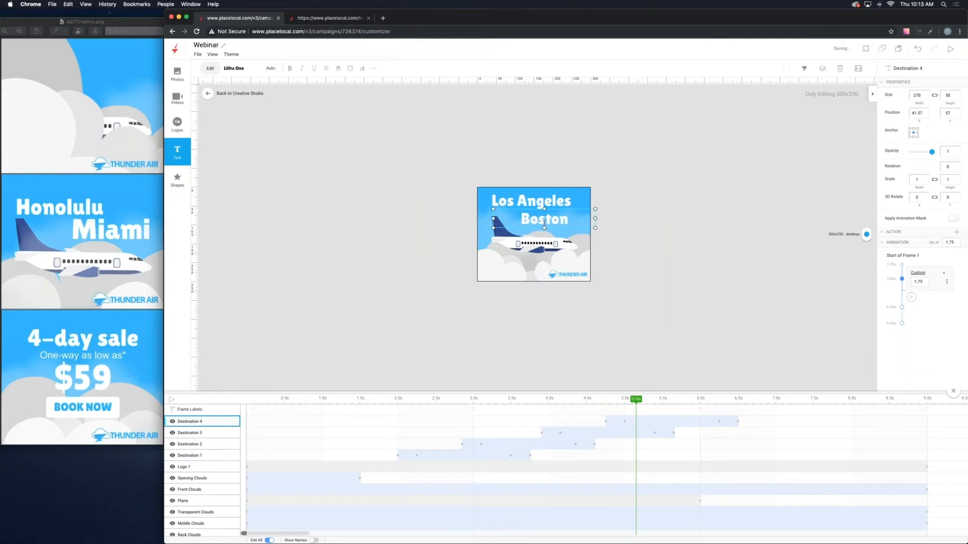
mouse_move(545, 228)
left_mouse_down()
mouse_move(546, 236)
mouse_move(561, 221)
left_mouse_up()
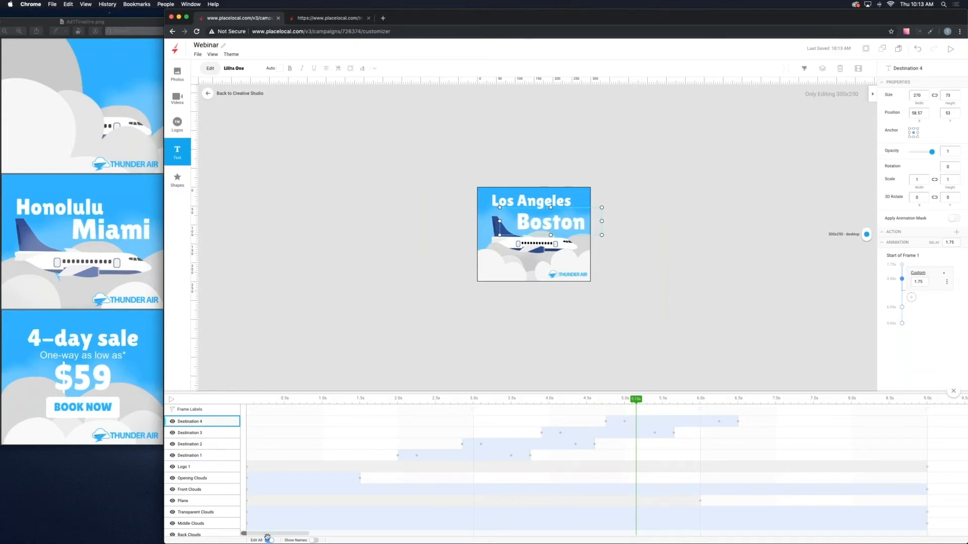
left_click(269, 539)
- Insert a keyframe at 7 s in the Plane layer's animation
left_click_drag(421, 403, 700, 433)
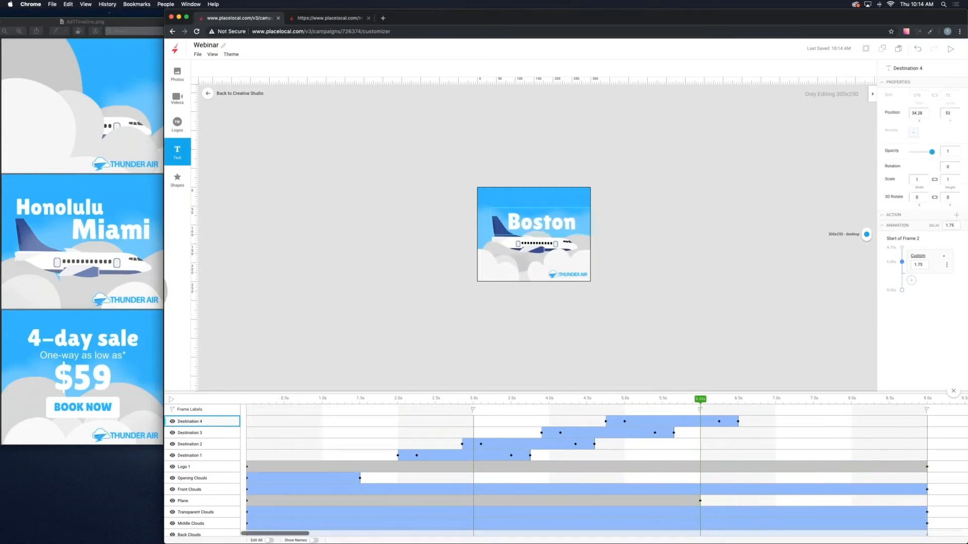
left_click(776, 500)
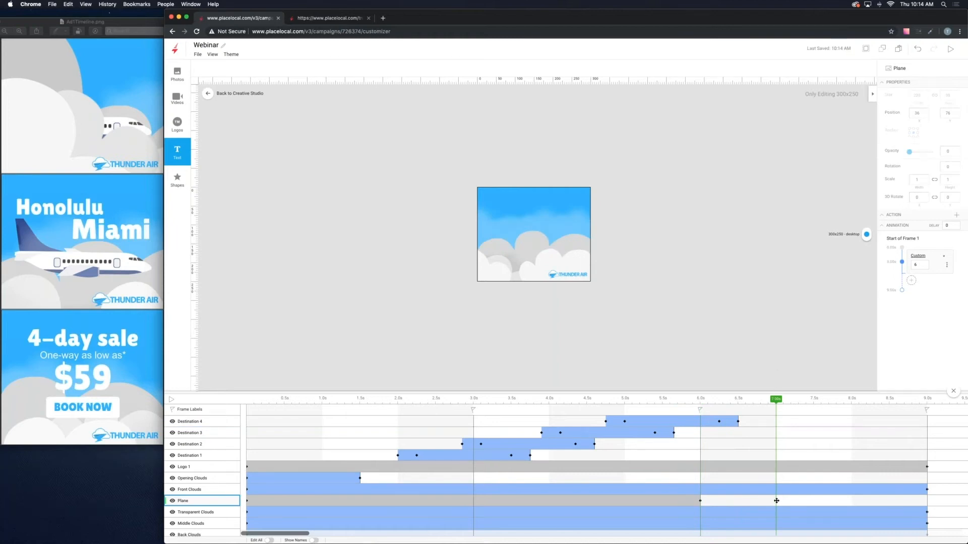
right_click(776, 500)
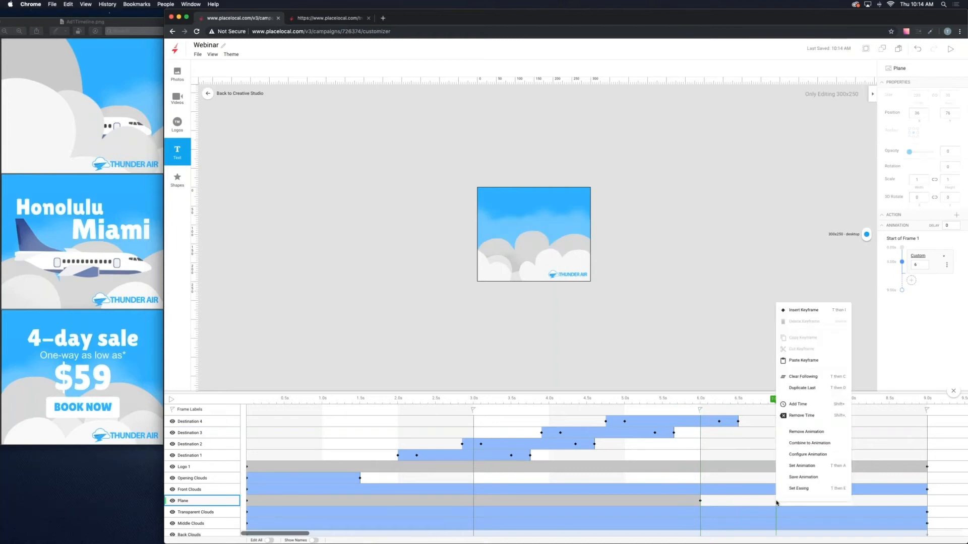
left_click(811, 316)
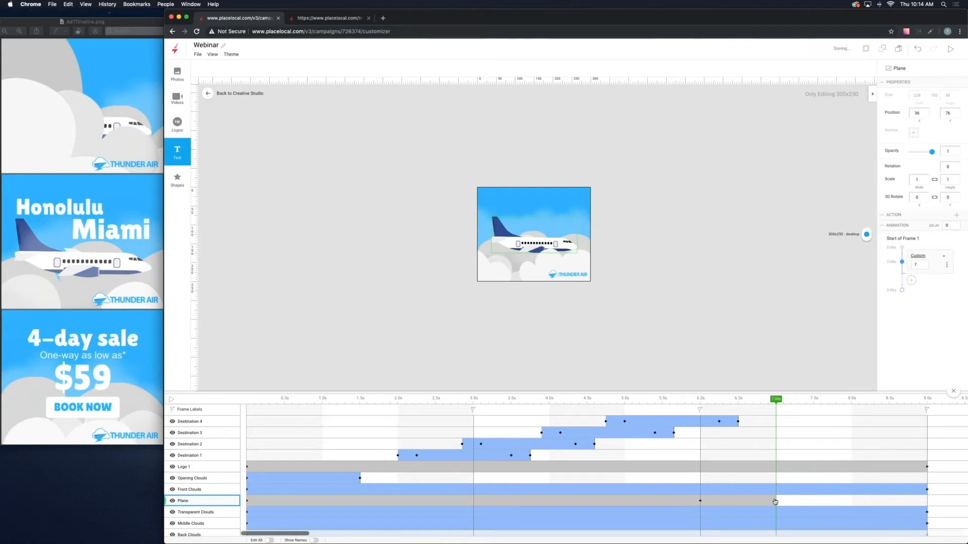
- Move the plane horizontally out of the ad's right edge to X 306 at its 7 s keyframe
key("shift+Right")
key("shift+Right")
key("shift+Right")
key("shift+Right")
key("shift+Right")
key("shift+Right")
key("shift+Right")
key("shift+Right")
key("shift+Right")
key("shift+Right")
key("shift+Right")
key("shift+Right")
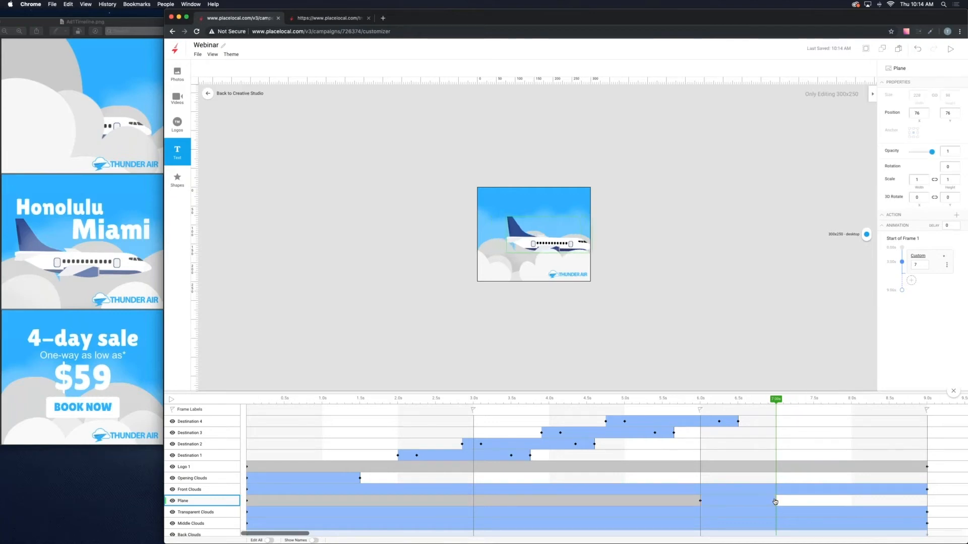
key("shift+Right")
key("shift+Right")
key("shift+Right")
key("shift+Right")
key("shift+Right")
key("shift+Right")
key("shift+Right")
key("shift+Right")
key("shift+Right")
key("shift+Right")
key("shift+Right")
key("shift+Right")
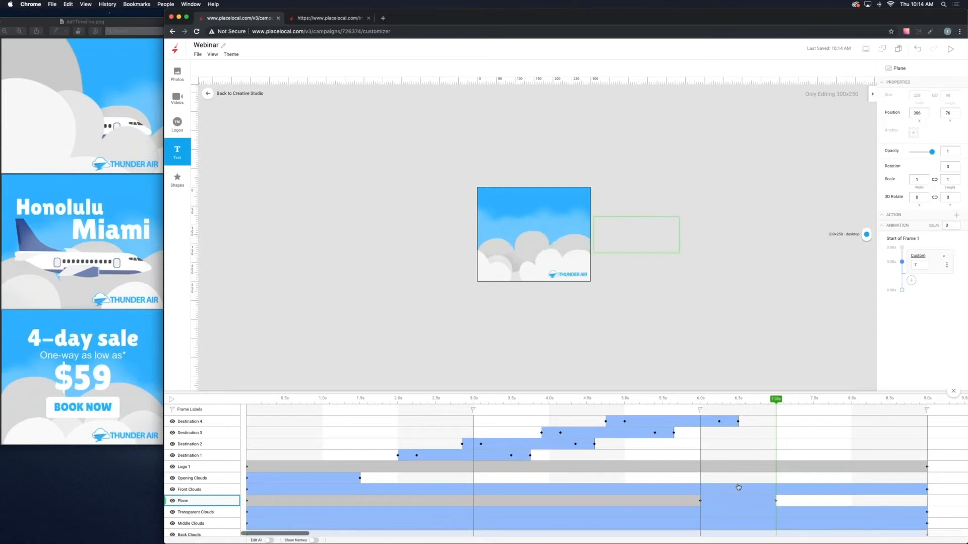
left_click(666, 401)
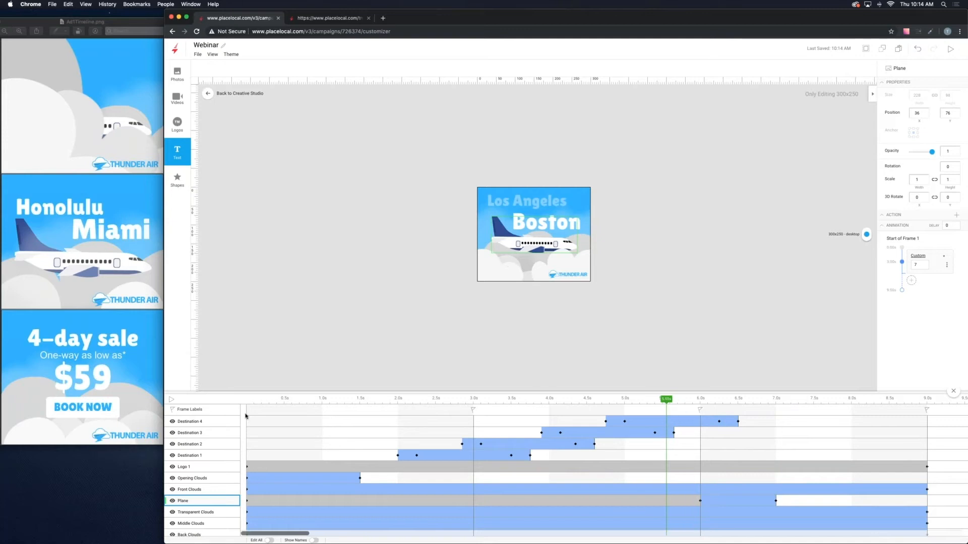
- Preview the ad's animation, replaying the plane's exit past the 7 s mark
left_click(172, 402)
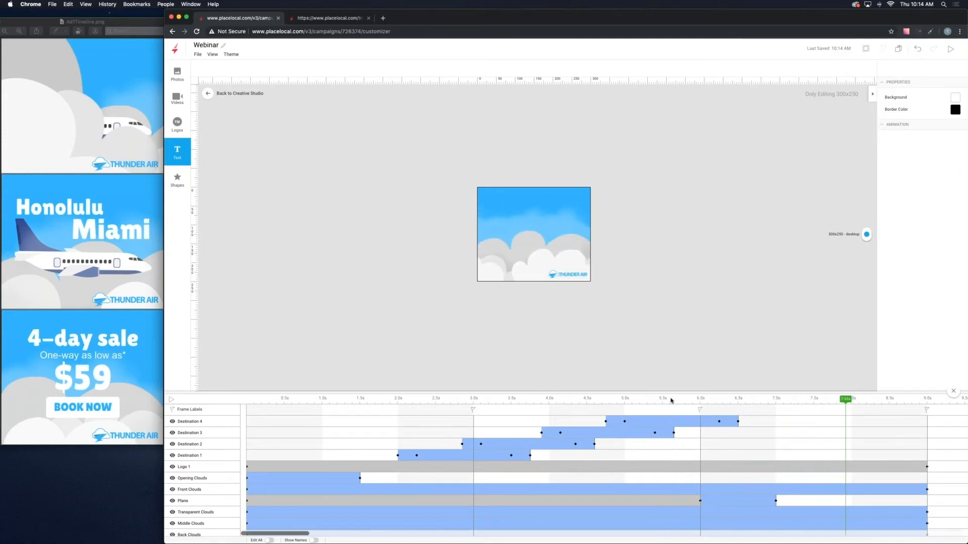
left_click(671, 400)
left_click(171, 402)
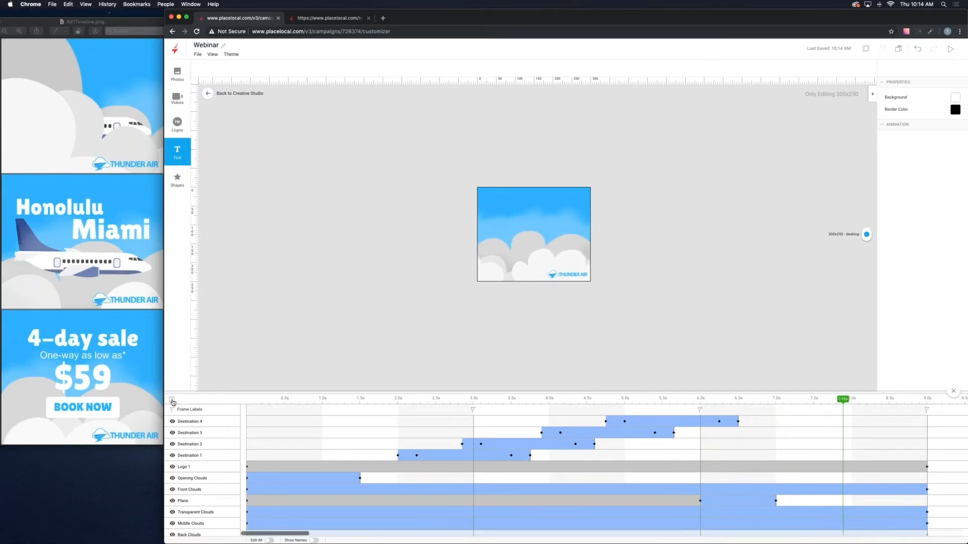
left_click(172, 401)
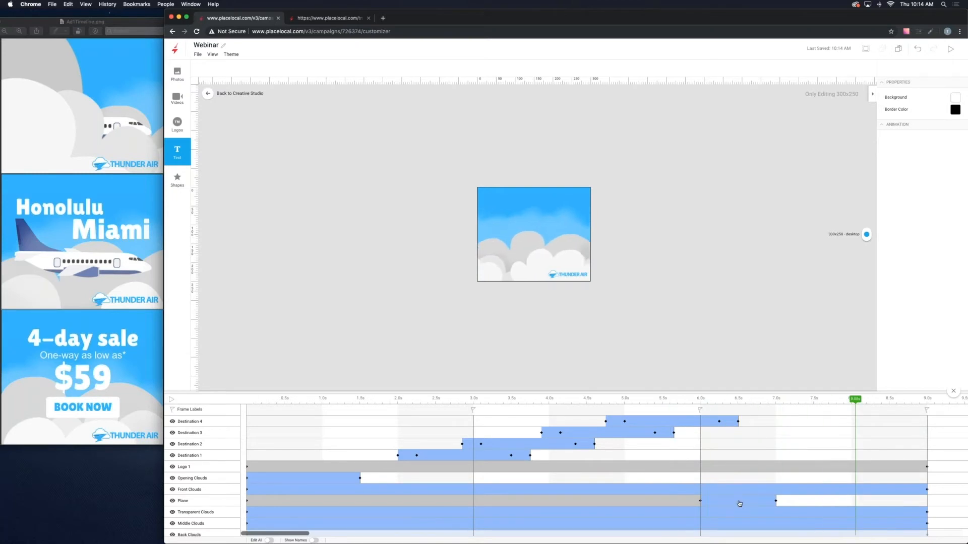
- Apply the Ease In Expo easing to the Plane layer's exit between 6 s and 7 s
left_click(738, 503)
right_click(739, 503)
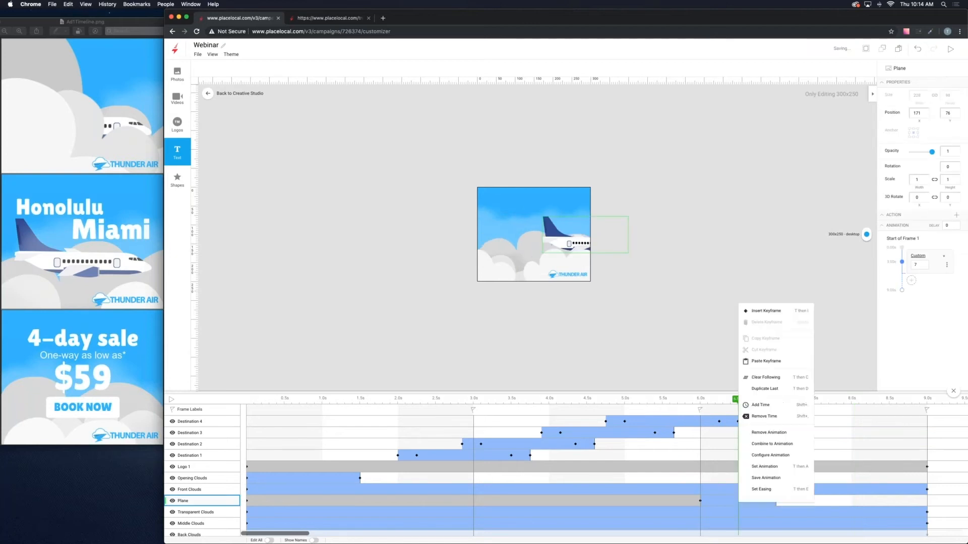
left_click(762, 490)
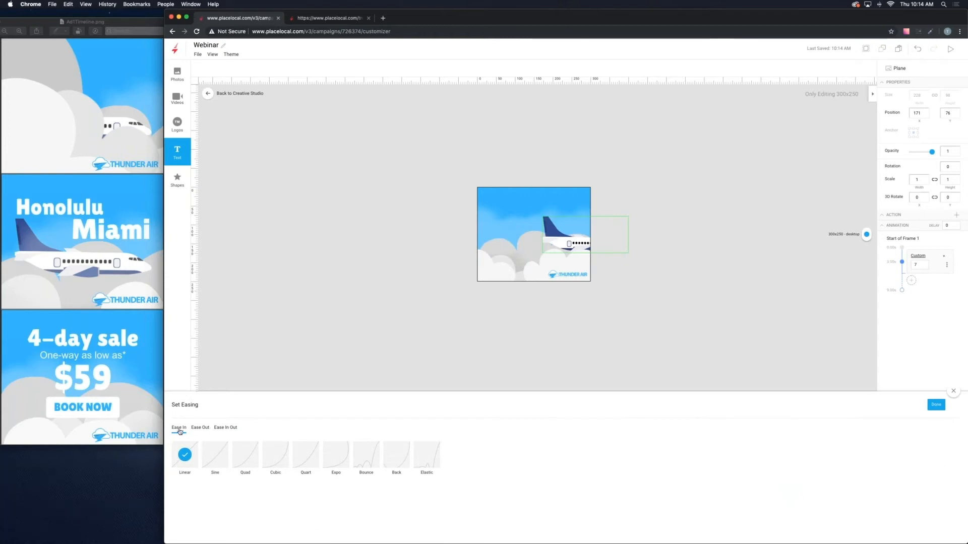
left_click(245, 455)
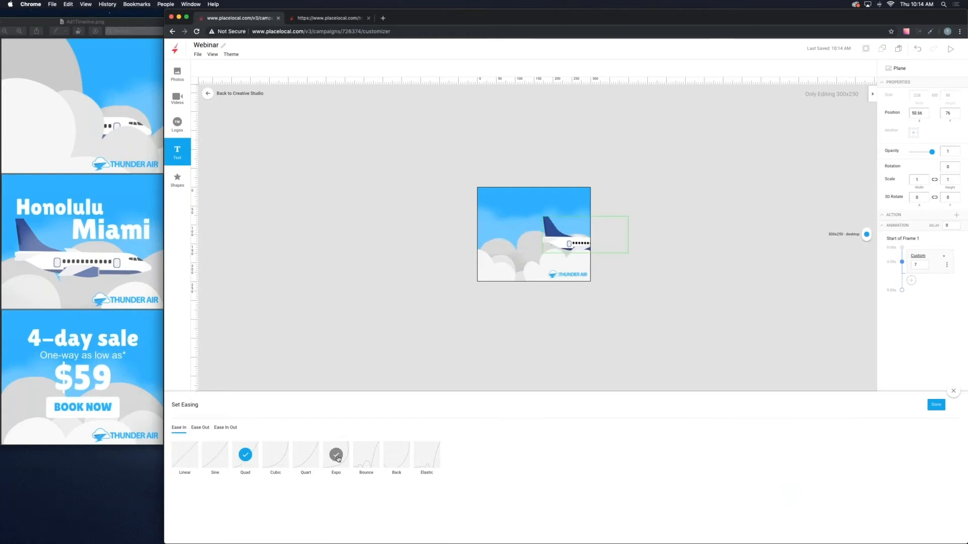
left_click(335, 472)
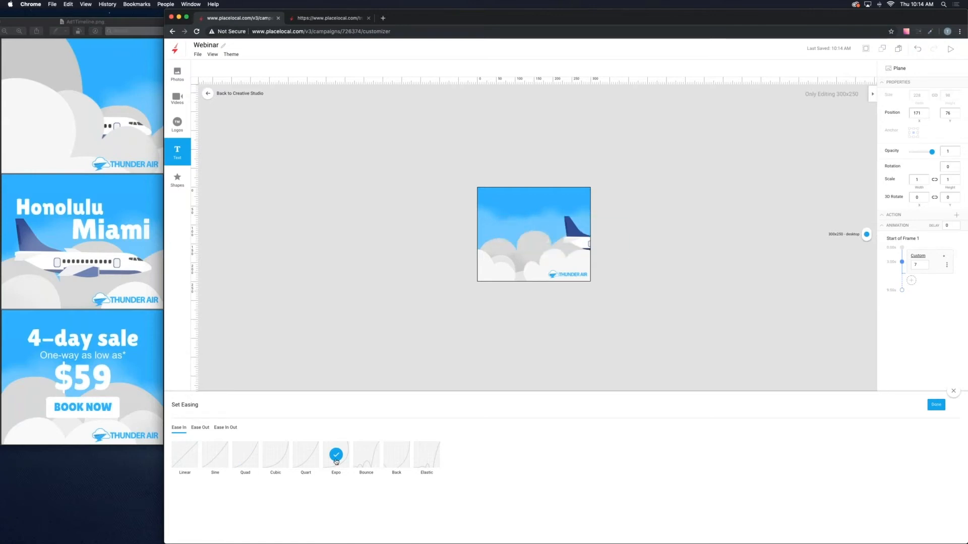
left_click(936, 404)
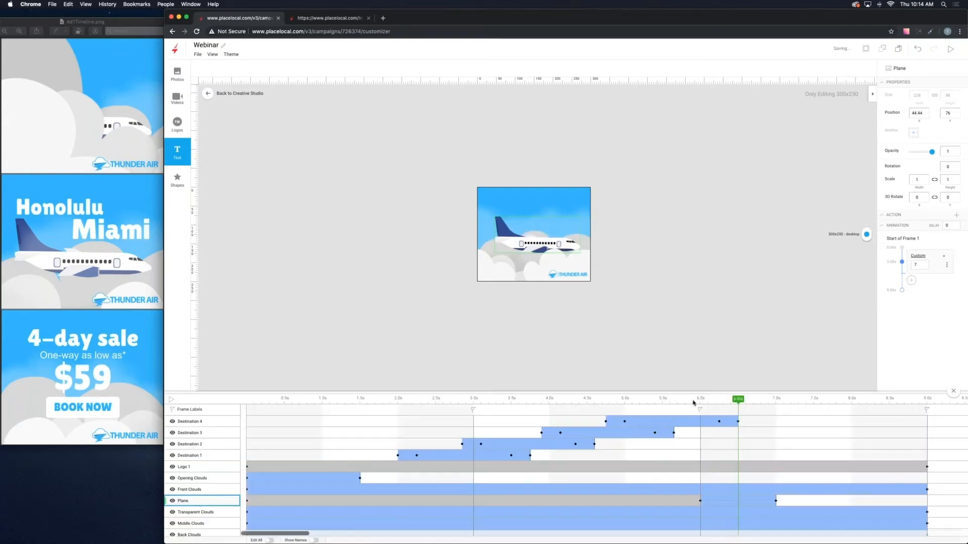
- Play the animation again to check the plane's eased exit
left_click_drag(692, 403, 651, 400)
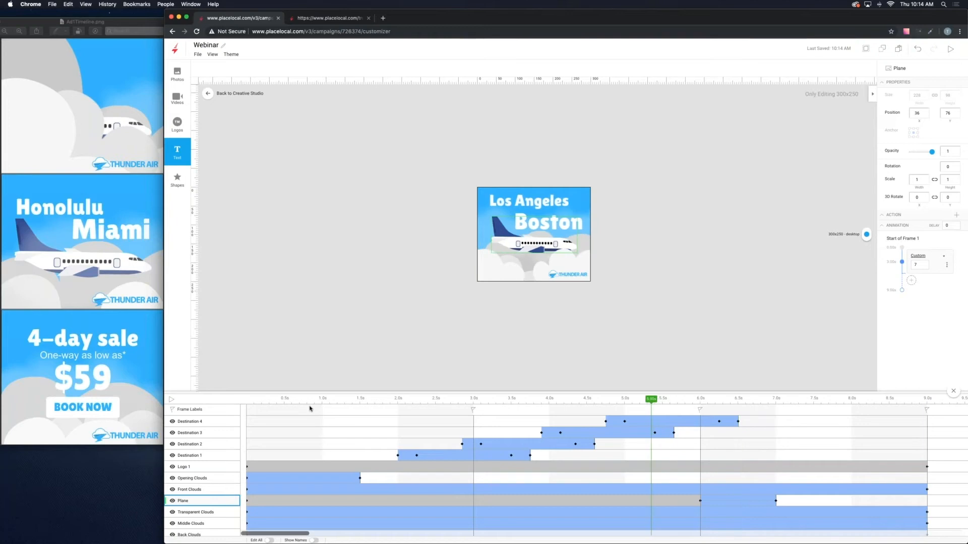
left_click(170, 399)
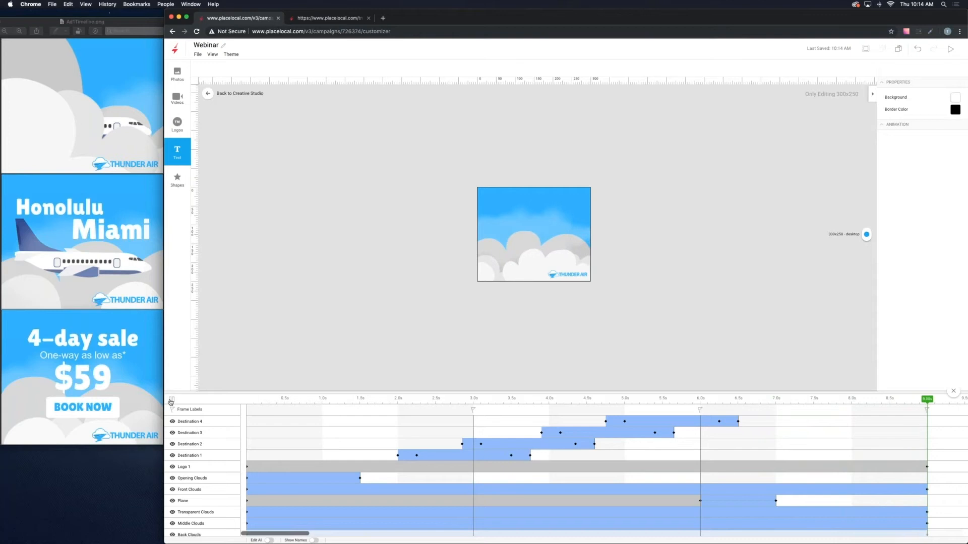
left_click(170, 399)
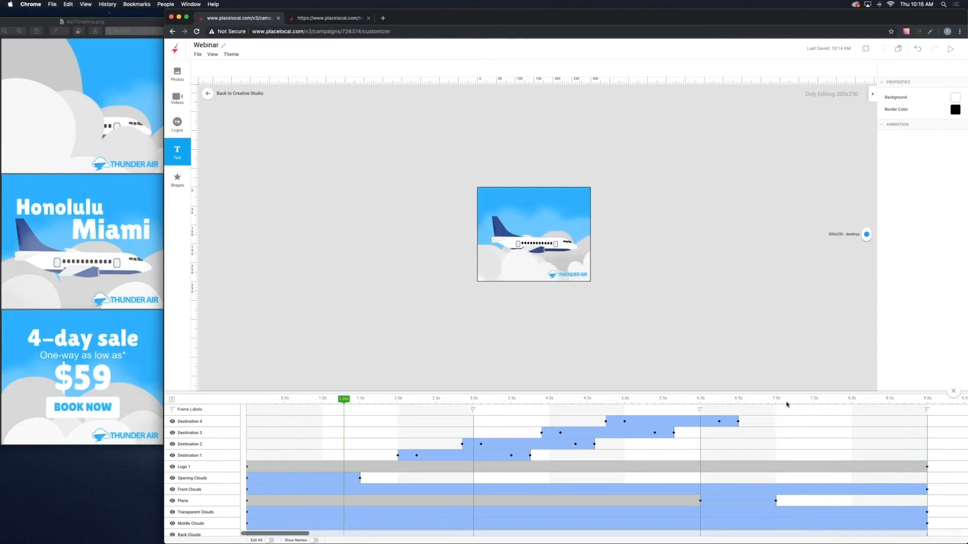
- Add the "4-day sale" title, the "One-way as low as*" disclaimer and the $59 price to the ad at 7 s
mouse_move(777, 404)
left_mouse_down()
mouse_move(692, 403)
mouse_move(725, 415)
mouse_move(776, 410)
left_mouse_up()
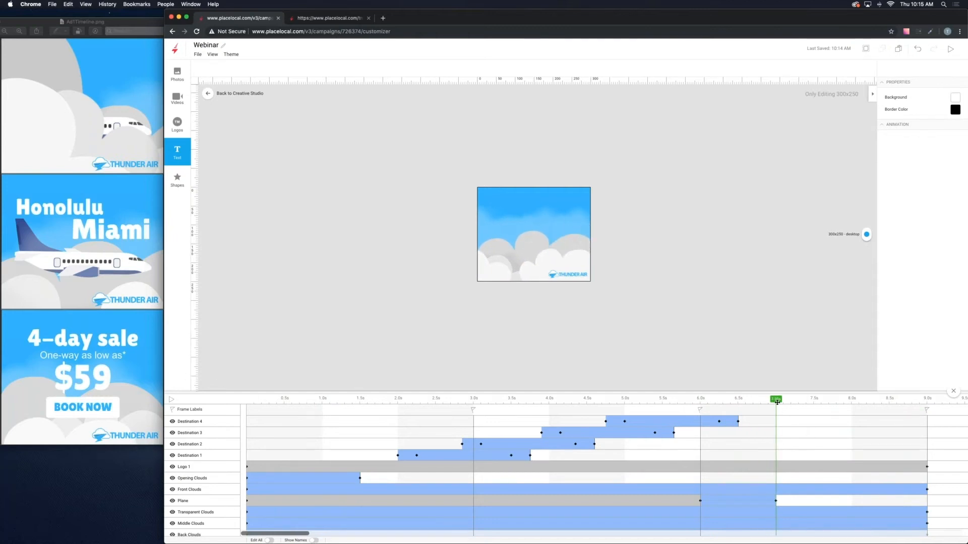
left_click(177, 154)
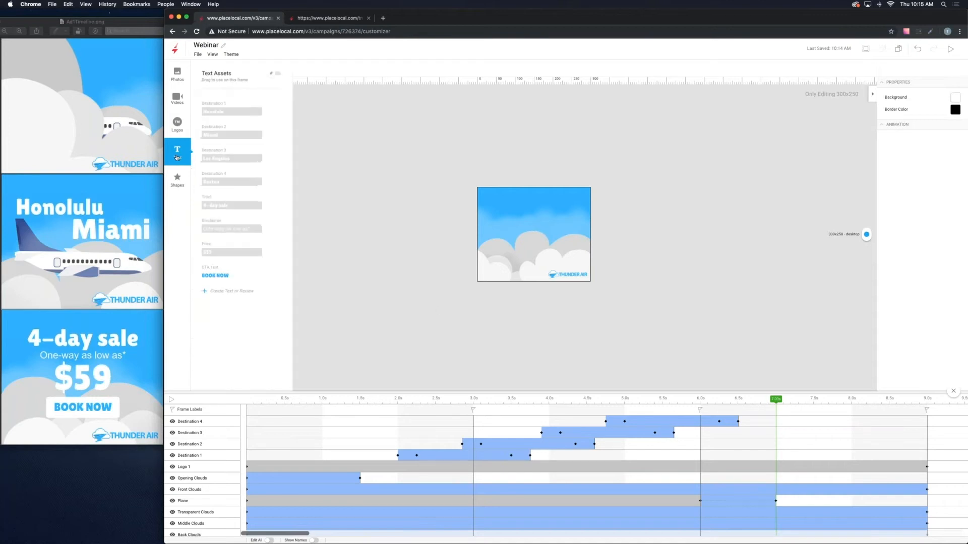
left_click_drag(230, 200, 607, 205)
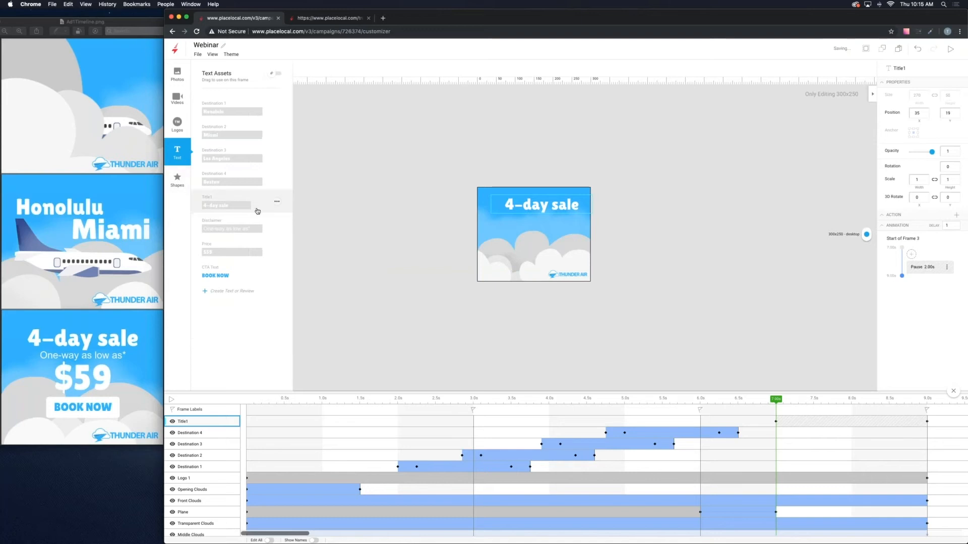
left_click_drag(249, 226, 531, 223)
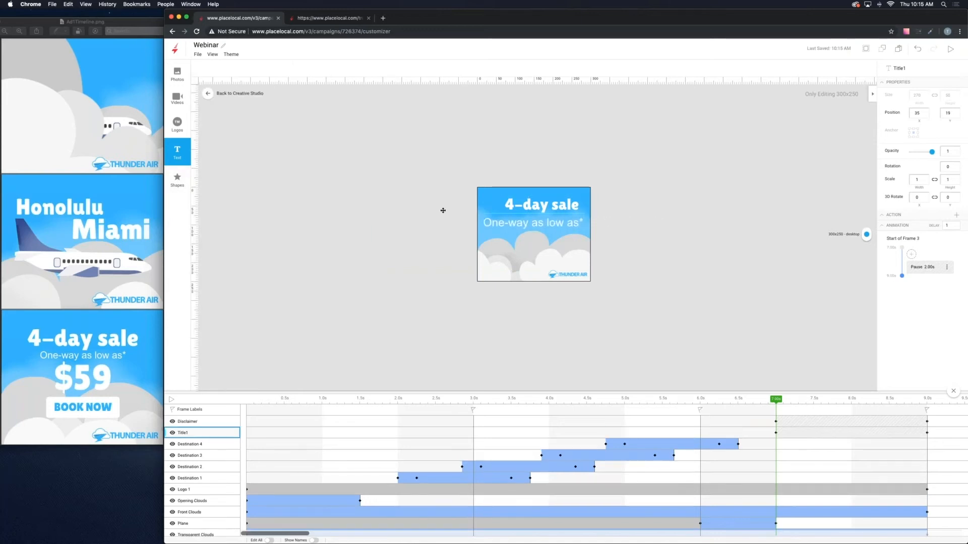
left_click_drag(223, 252, 529, 239)
- Add the CTA Button shape and the "BOOK NOW" CTA text to the lower part of the ad
left_click(177, 179)
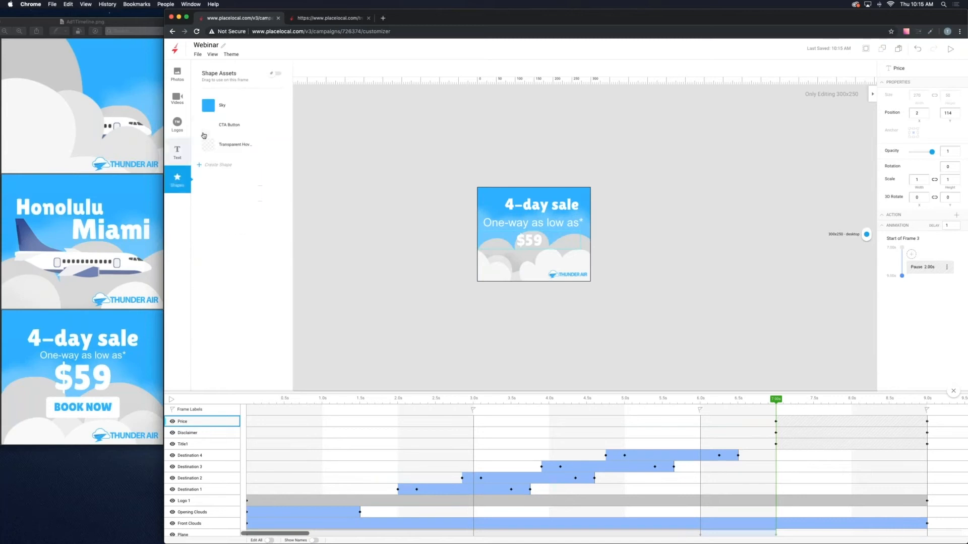
left_click_drag(211, 129, 599, 261)
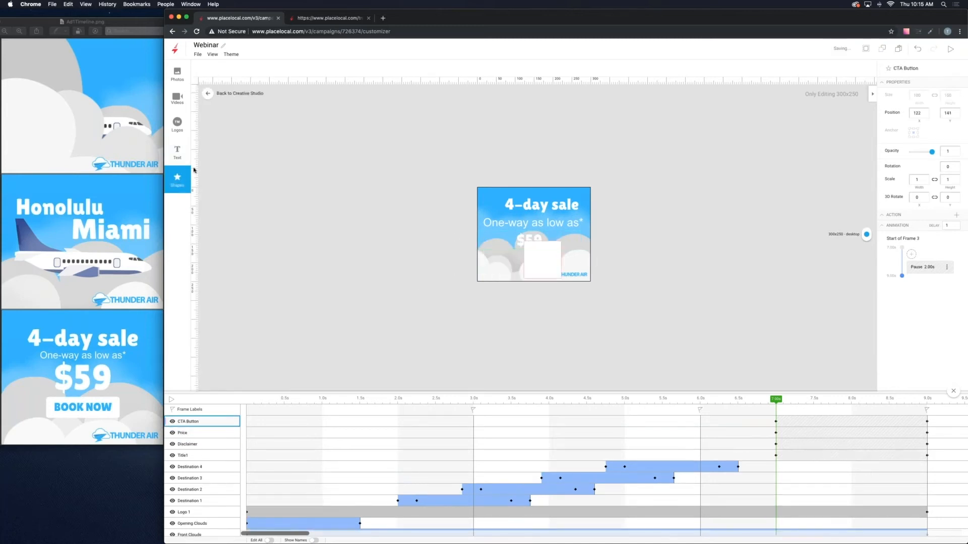
left_click(177, 151)
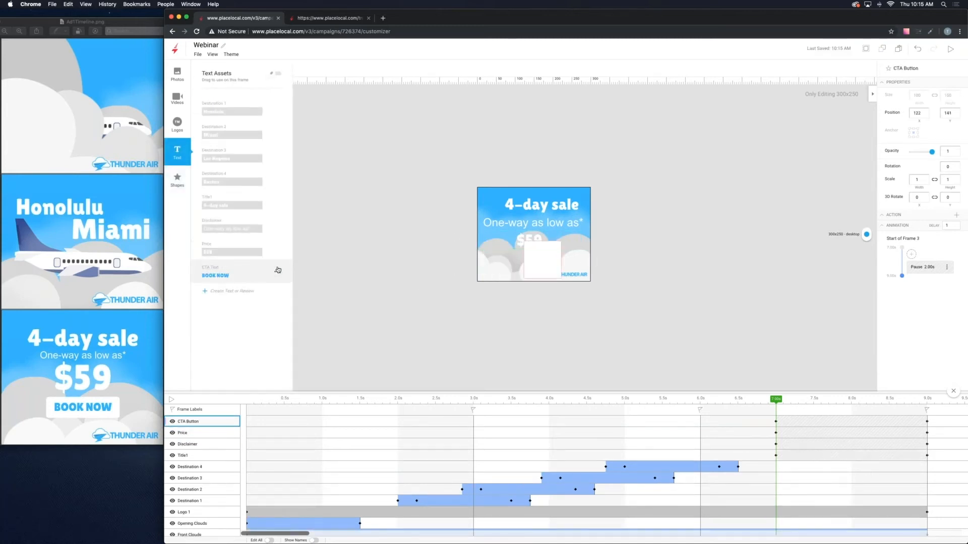
left_click_drag(277, 270, 534, 265)
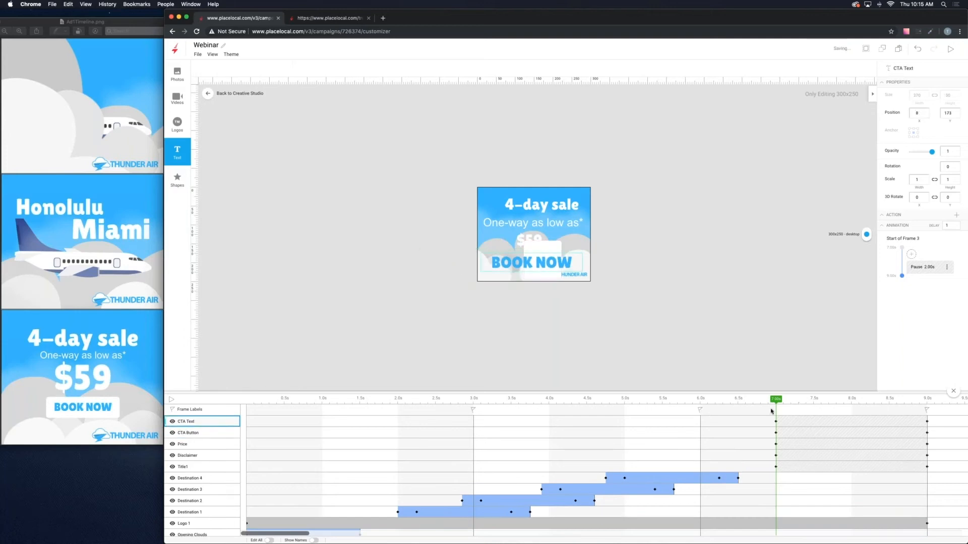
- With editing of all keyframes on, shrink the CTA text to about 141 × 30 and reshape the CTA button to about 155 × 45 behind it
left_click_drag(774, 400, 783, 400)
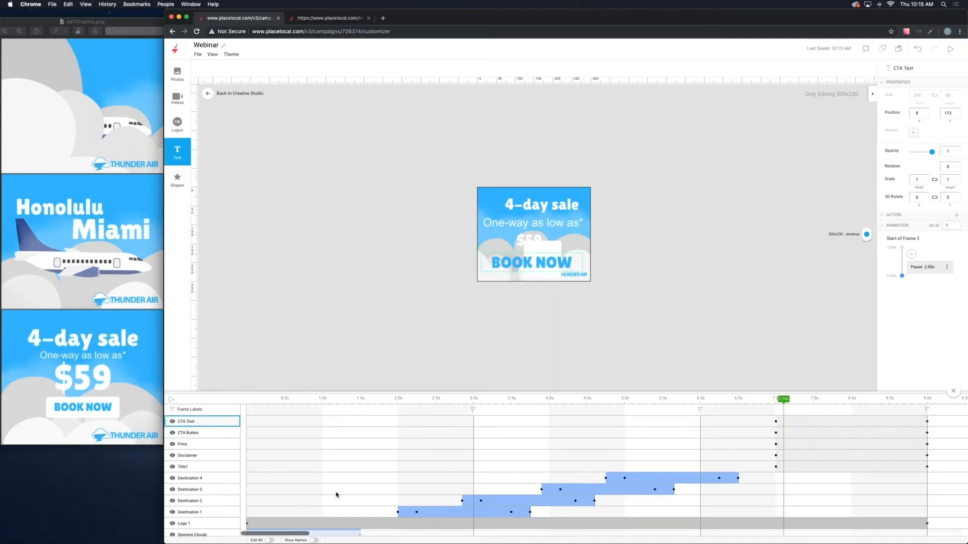
left_click(272, 540)
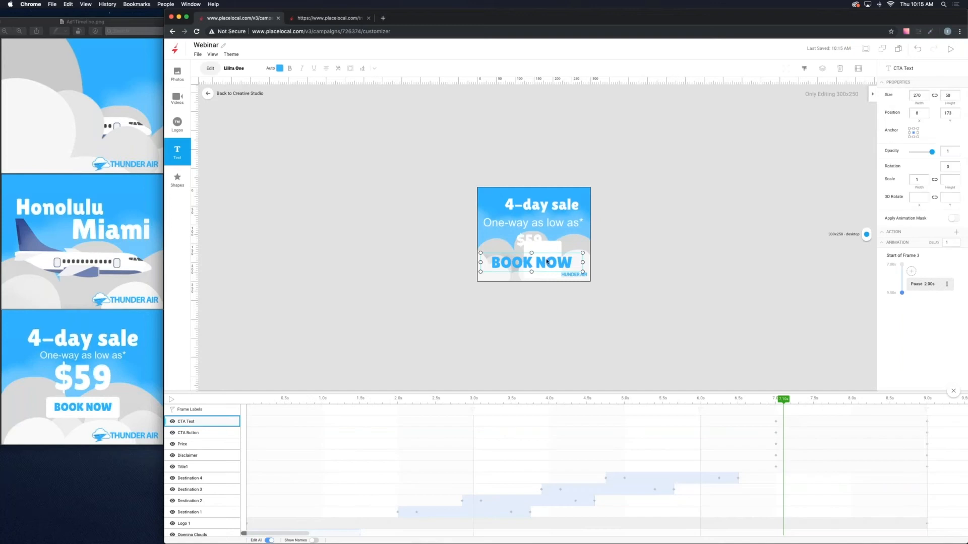
left_click(524, 262)
left_click_drag(582, 254, 551, 259)
left_click(509, 260)
left_click_drag(480, 271, 507, 263)
- Enlarge the $59 price and shrink the disclaimer so they stack between the title and the CTA button
left_click(529, 239)
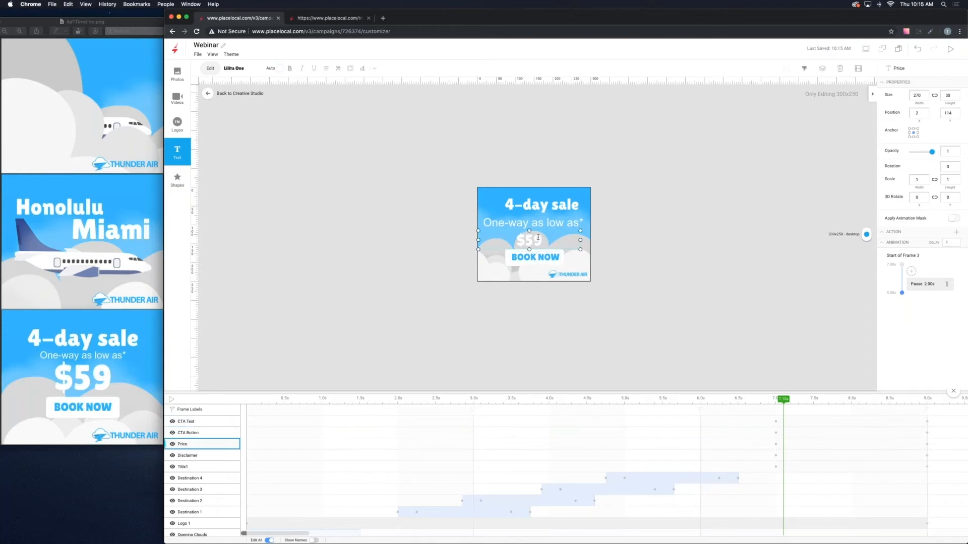
mouse_move(531, 227)
left_mouse_down()
mouse_move(531, 218)
mouse_move(570, 234)
mouse_move(547, 234)
left_mouse_up()
mouse_move(524, 234)
left_mouse_down()
mouse_move(547, 238)
mouse_move(553, 222)
mouse_move(533, 222)
left_mouse_up()
left_click(548, 223)
- Enlarge the title box to about 270 × 57 and center it horizontally in the ad with Align Middle
left_click(539, 208)
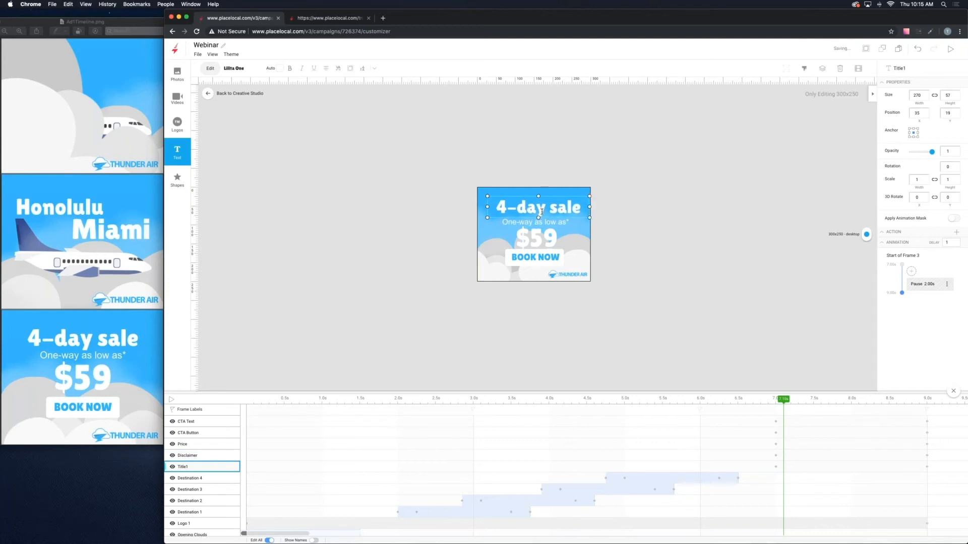
left_click(804, 68)
left_click(831, 122)
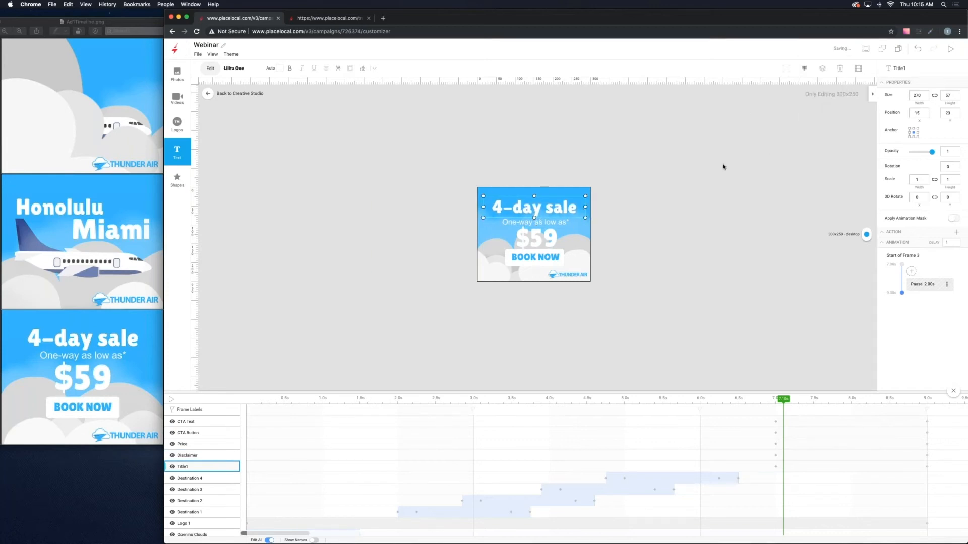
left_click(546, 221, "shift")
left_click(540, 238, "shift")
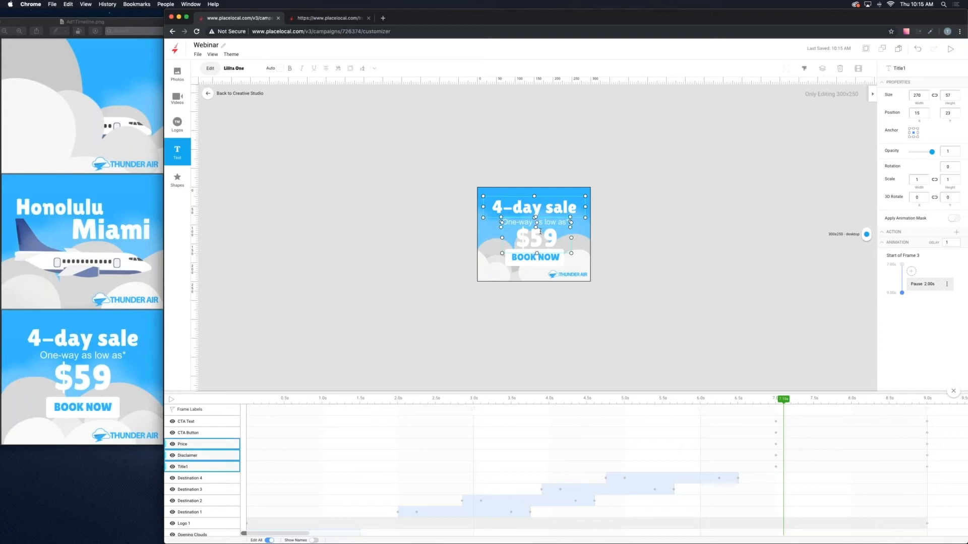
left_click(537, 257, "shift")
left_click(507, 258, "shift")
- Select the title, disclaimer, price, CTA text and CTA button together and apply Align Middle to them
left_click(535, 208)
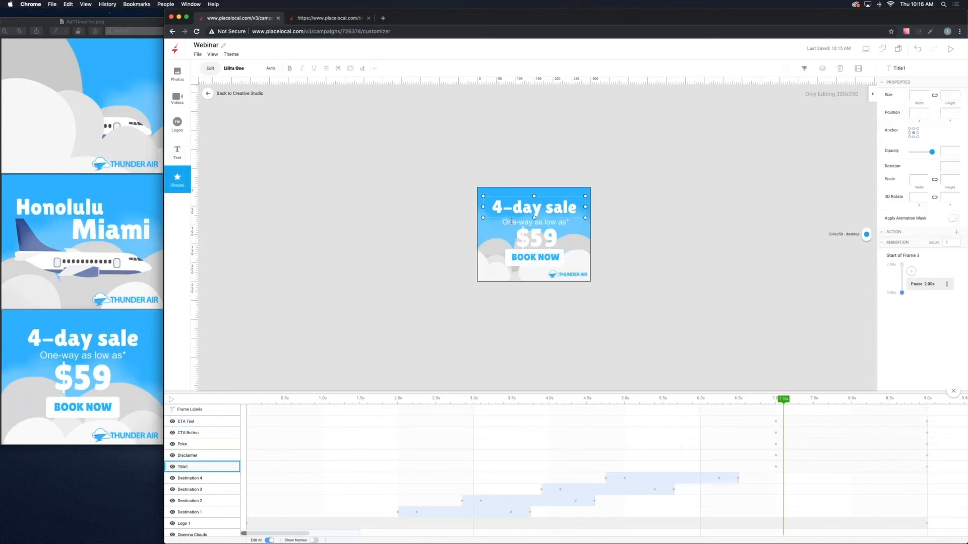
left_click(529, 222, "shift")
left_click(521, 244, "shift")
left_click(522, 255, "shift")
left_click(507, 258, "shift")
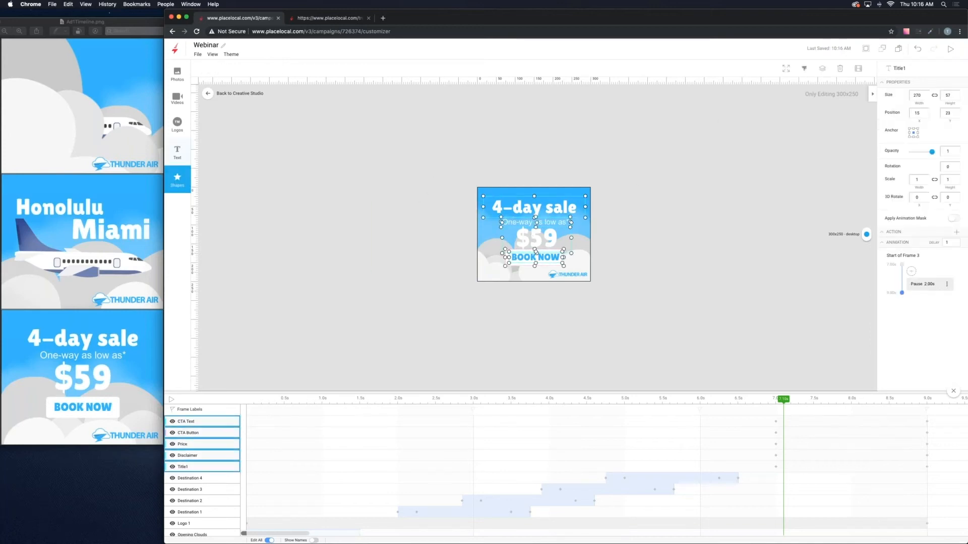
left_click(809, 70)
left_click(813, 123)
left_click(650, 217)
- Apply Align Center to the CTA text and CTA button together
left_click(547, 258)
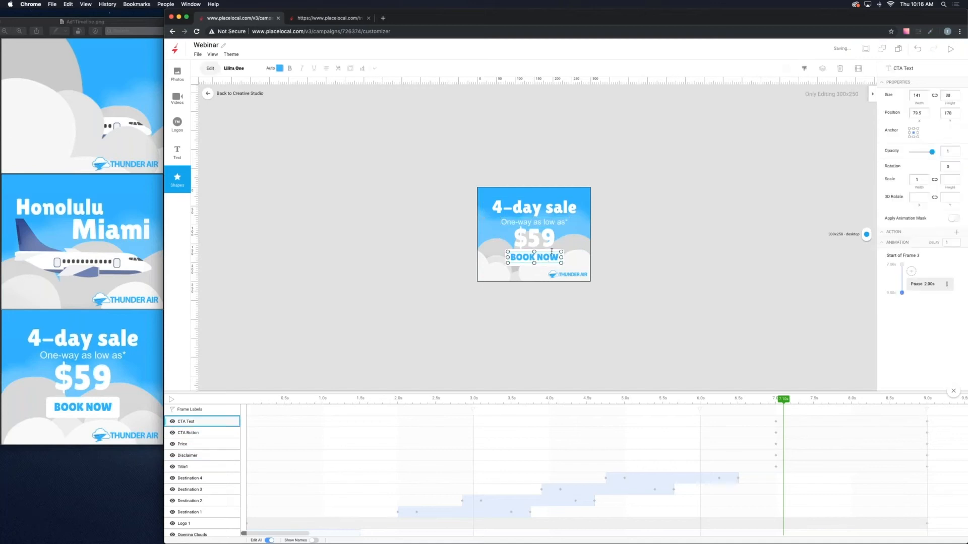
left_click(549, 264, "shift")
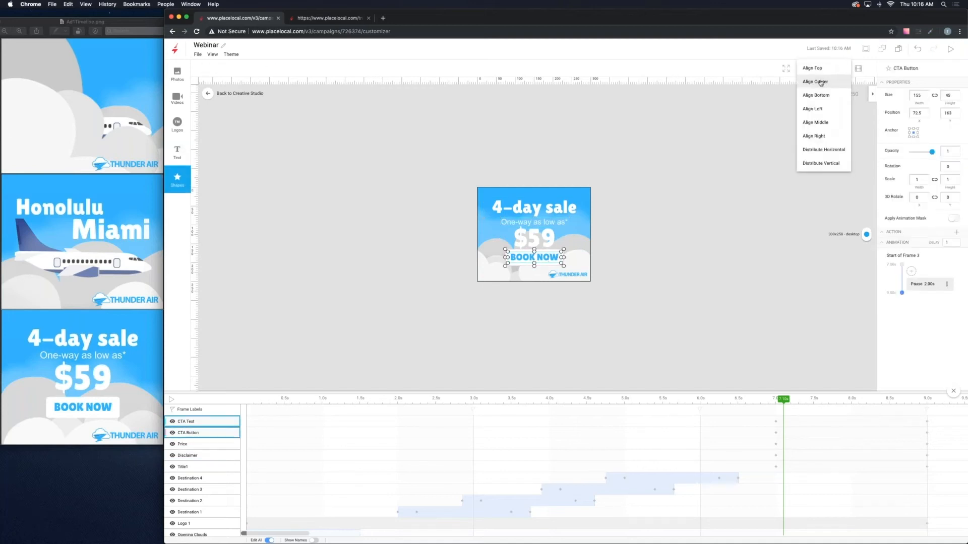
left_click(817, 79)
left_click(611, 153)
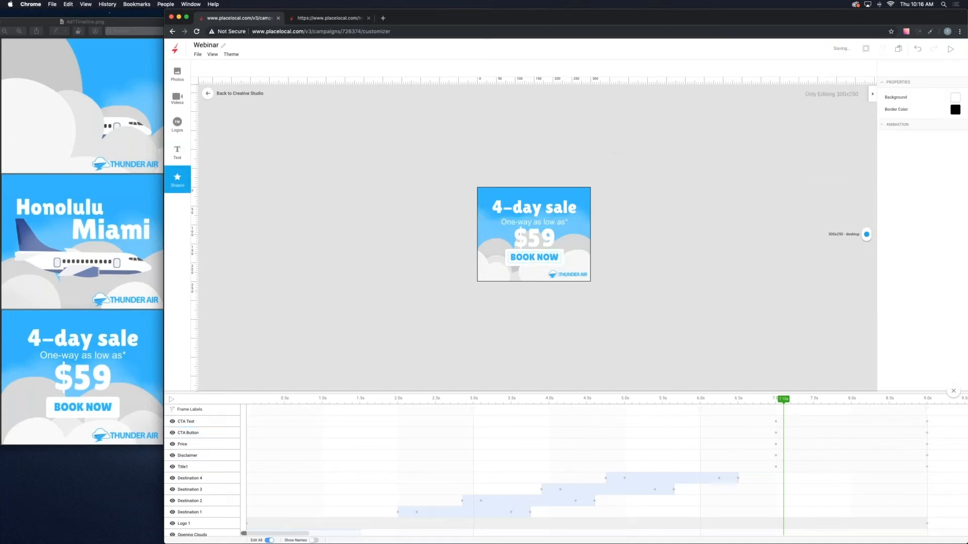
- Move the title down slightly to about Y 27 and turn off editing of all keyframes
left_click(517, 257)
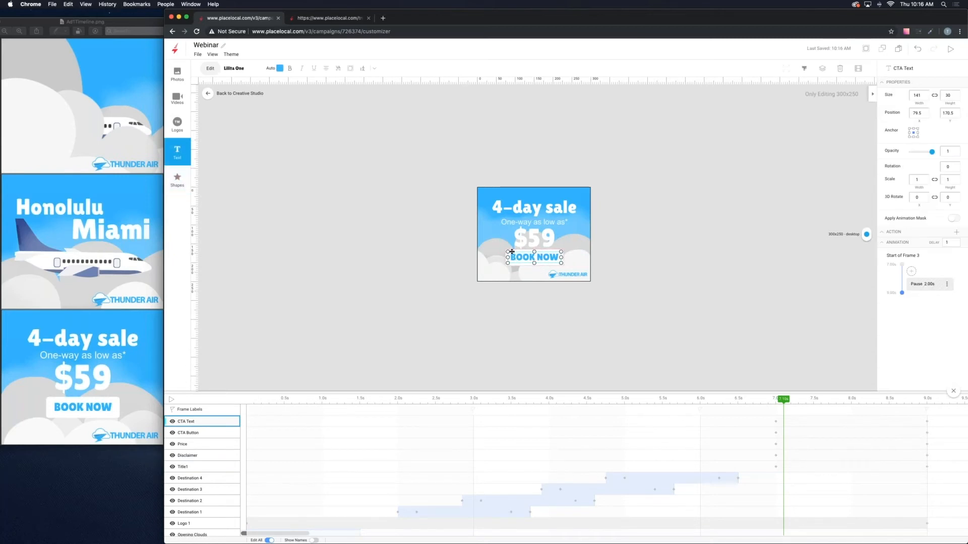
left_click(655, 182)
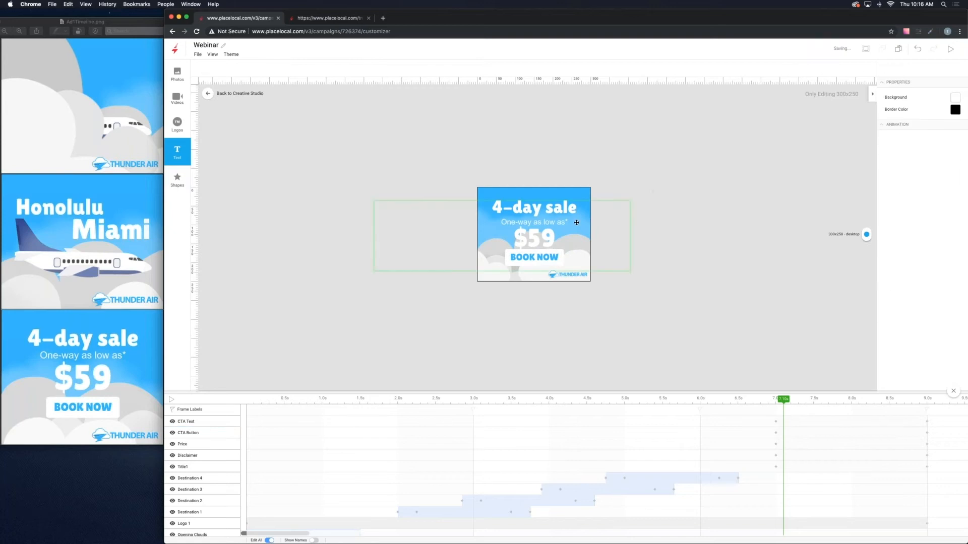
left_click(552, 206)
left_click_drag(552, 206, 552, 208)
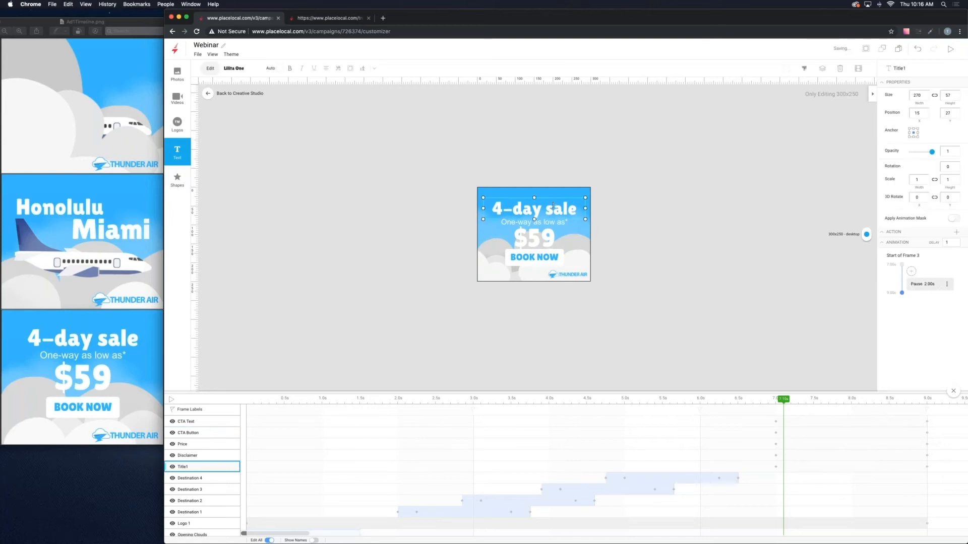
left_click(592, 157)
left_click(270, 540)
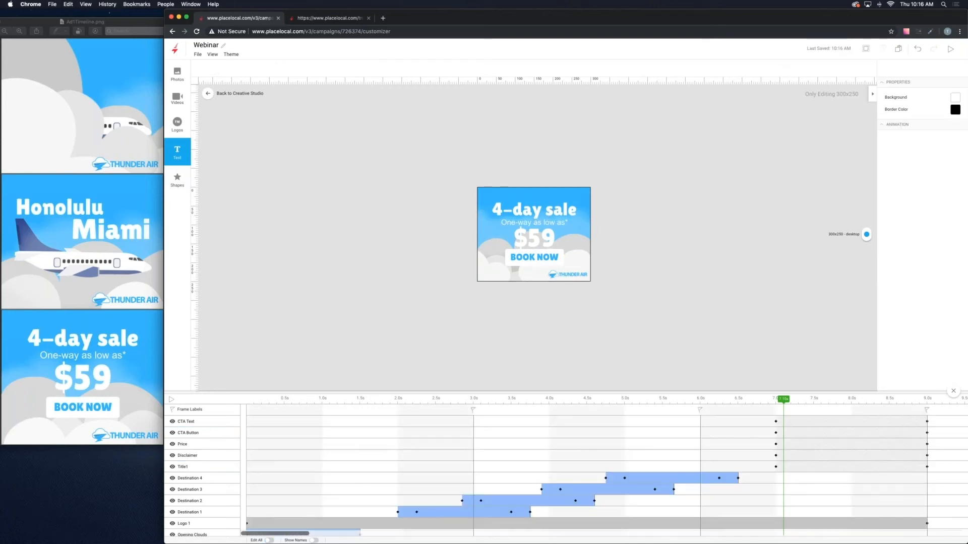
scroll(818, 439, "down", 2)
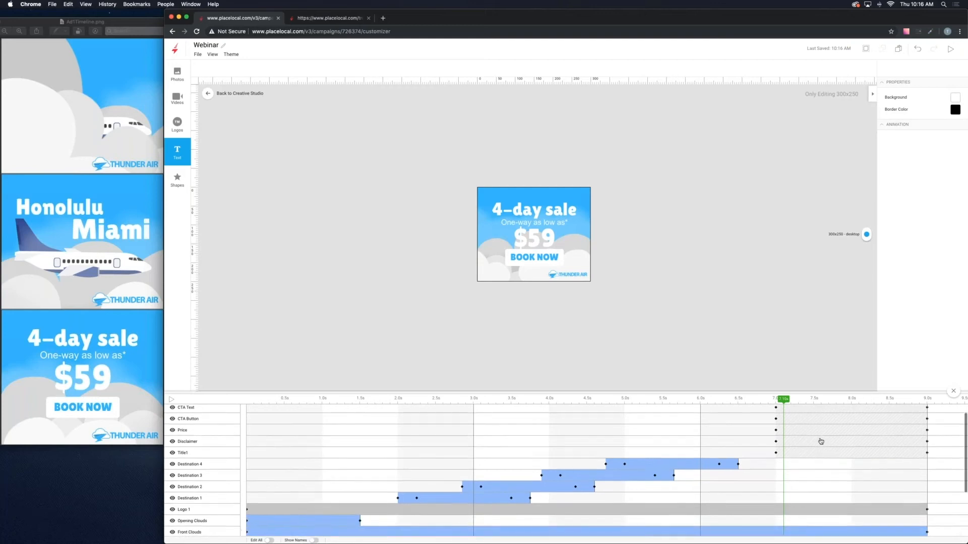
- Move Title1's end keyframe to 7.5 s and shift its 7.0 s keyframe to about X 45 with opacity 0
left_click_drag(797, 392, 797, 342)
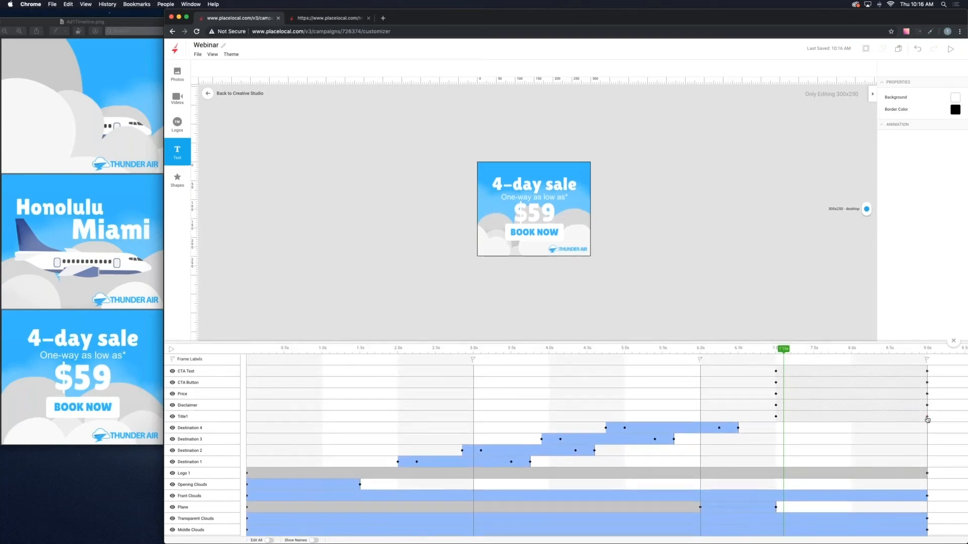
left_click_drag(928, 418, 813, 423)
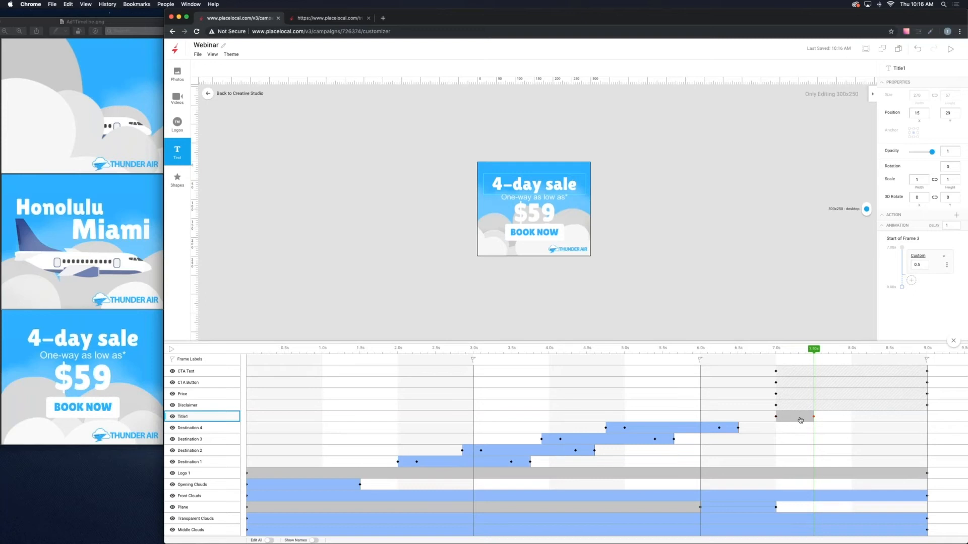
left_click(776, 418)
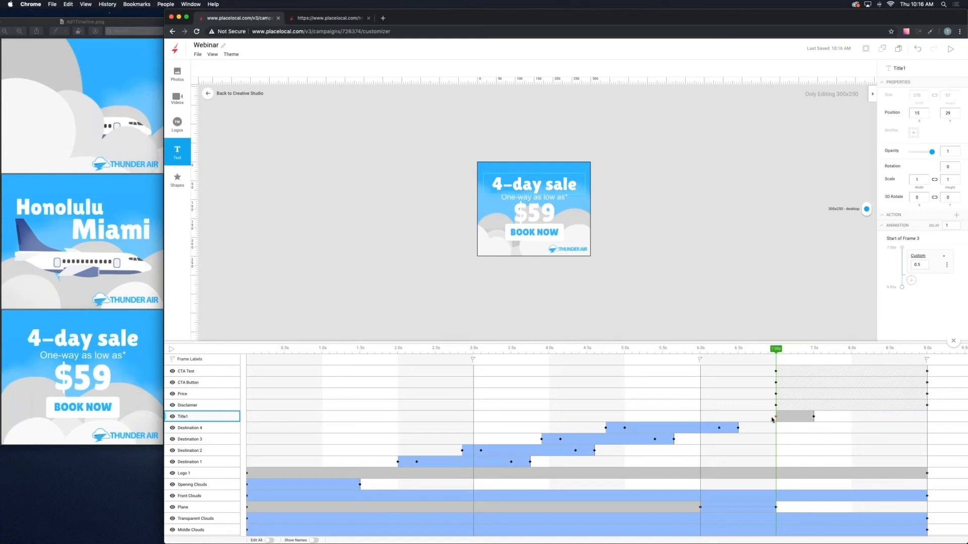
left_click(772, 418)
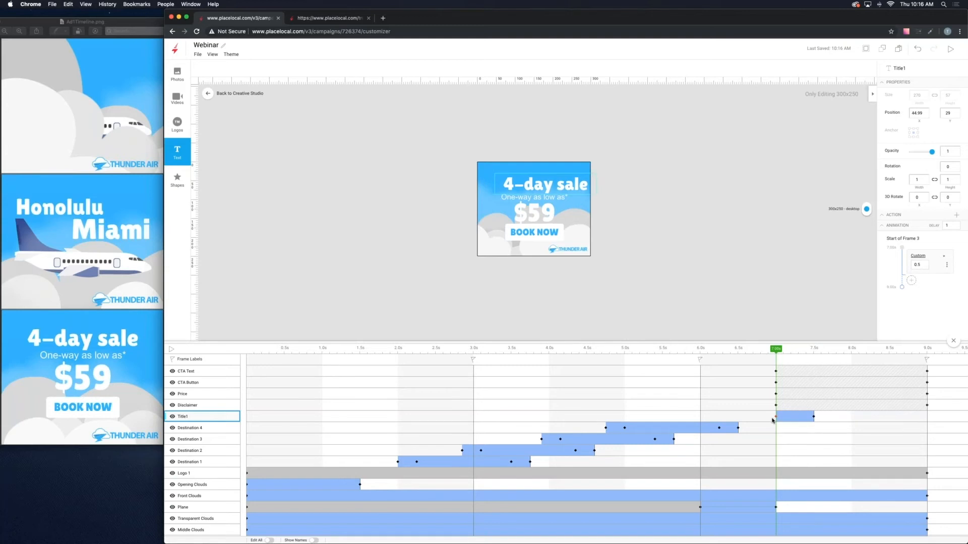
mouse_move(776, 349)
left_mouse_down()
mouse_move(799, 349)
mouse_move(775, 349)
left_mouse_up()
left_click_drag(930, 151, 895, 157)
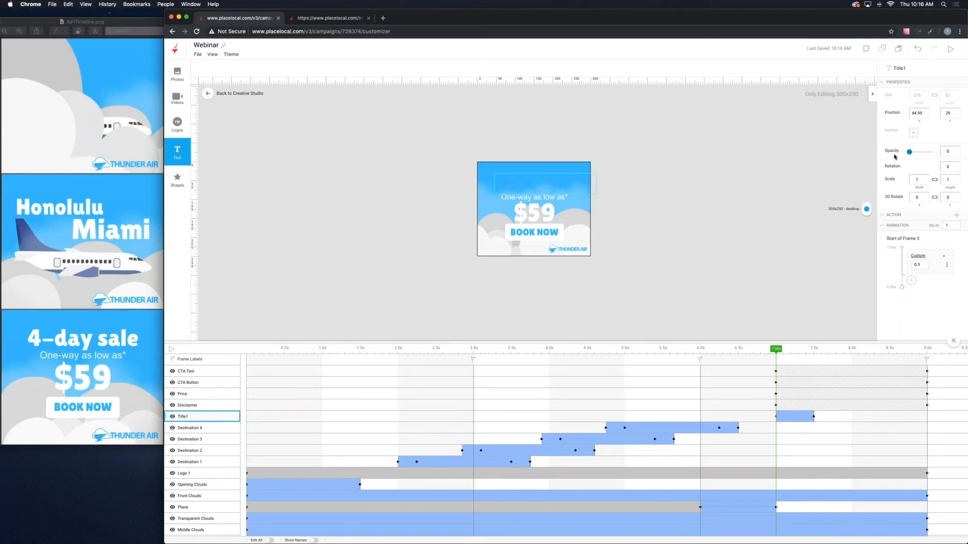
- Set the easing of Title1's 7.0–7.5 s animation to Ease Out Quad and scrub through it
left_click(791, 418)
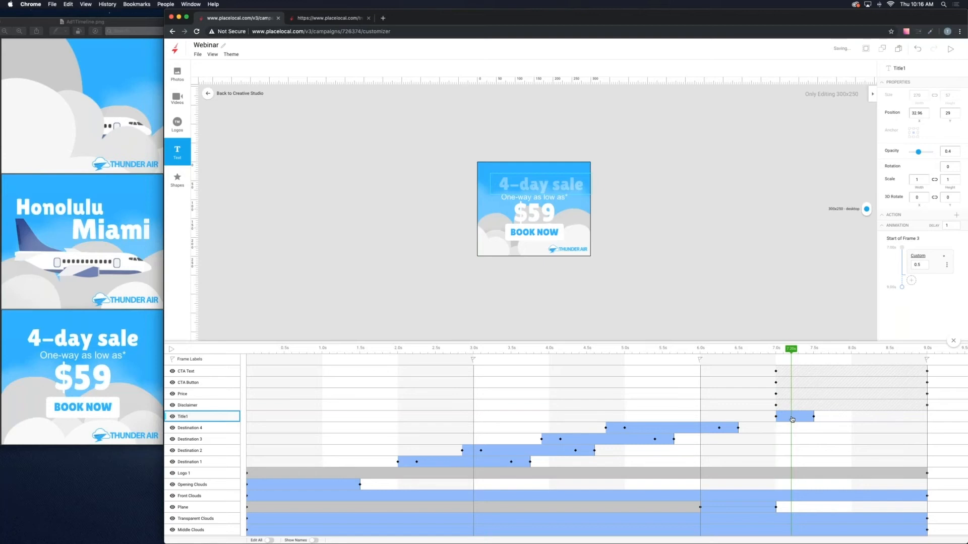
right_click(793, 418)
left_click(816, 407)
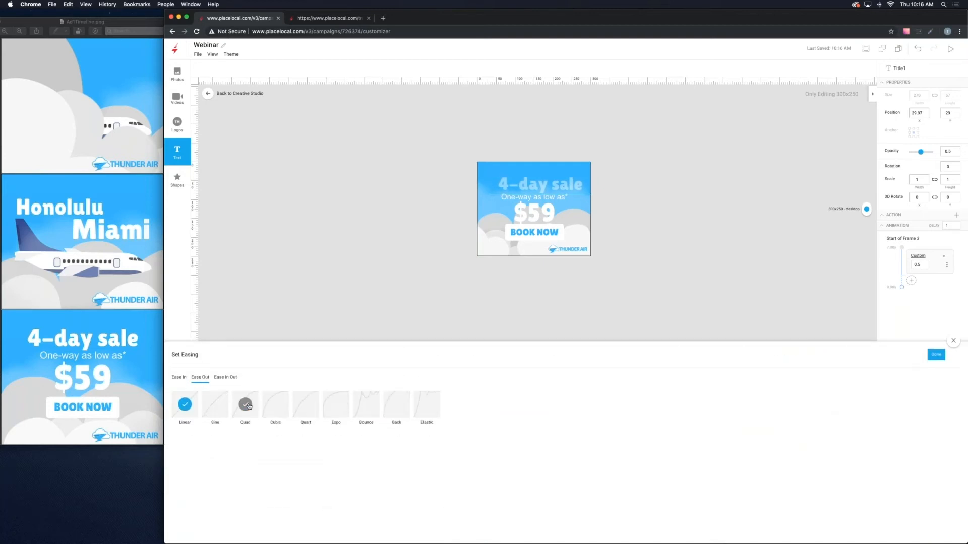
left_click(245, 404)
left_click_drag(788, 356, 821, 367)
- Insert a keyframe for Title1 at 9.0 s to hold the title until the end of the ad
left_click(927, 417)
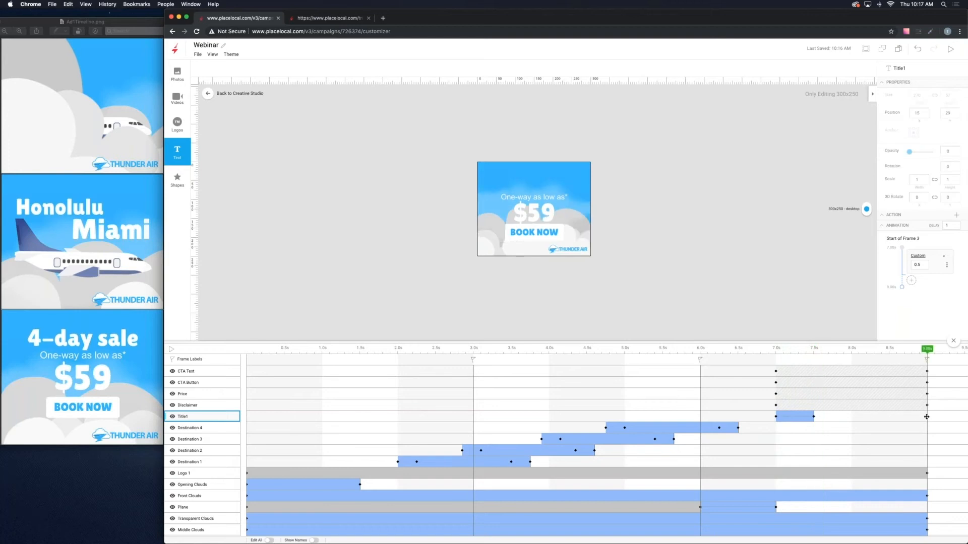
right_click(927, 418)
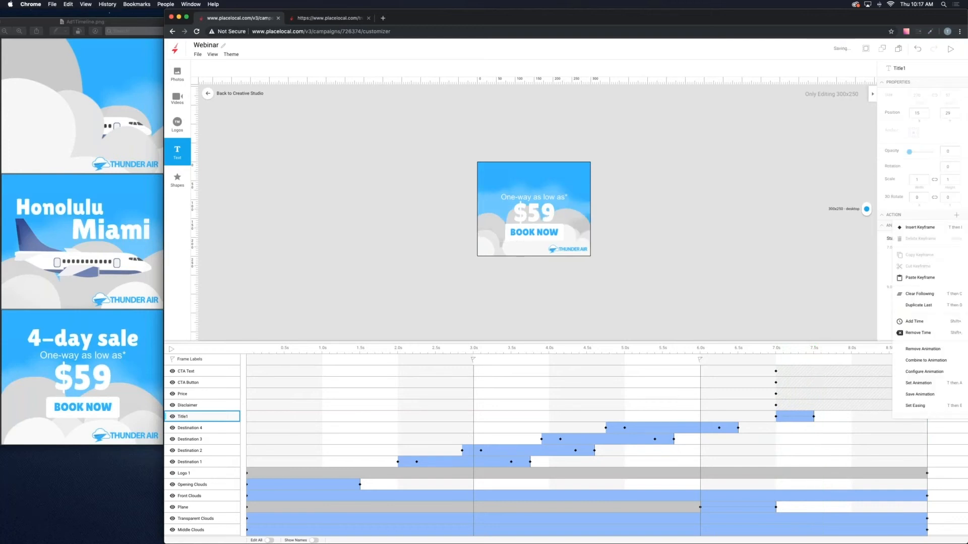
left_click(928, 228)
left_click_drag(834, 354, 817, 372)
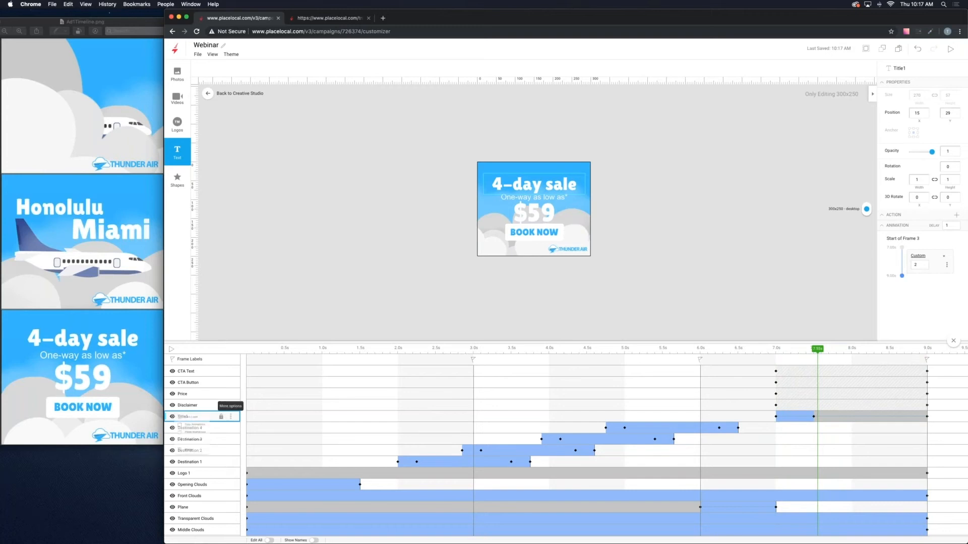
- Copy Title1's animation and paste it onto the Disclaimer, Price, CTA Button and CTA Text layers
right_click(225, 417)
left_click(218, 441)
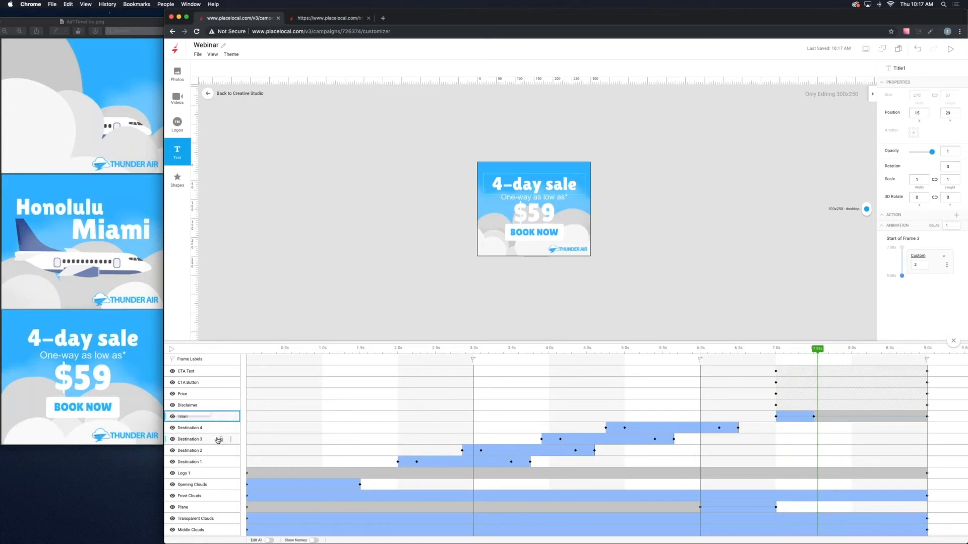
right_click(230, 406)
left_click(213, 437)
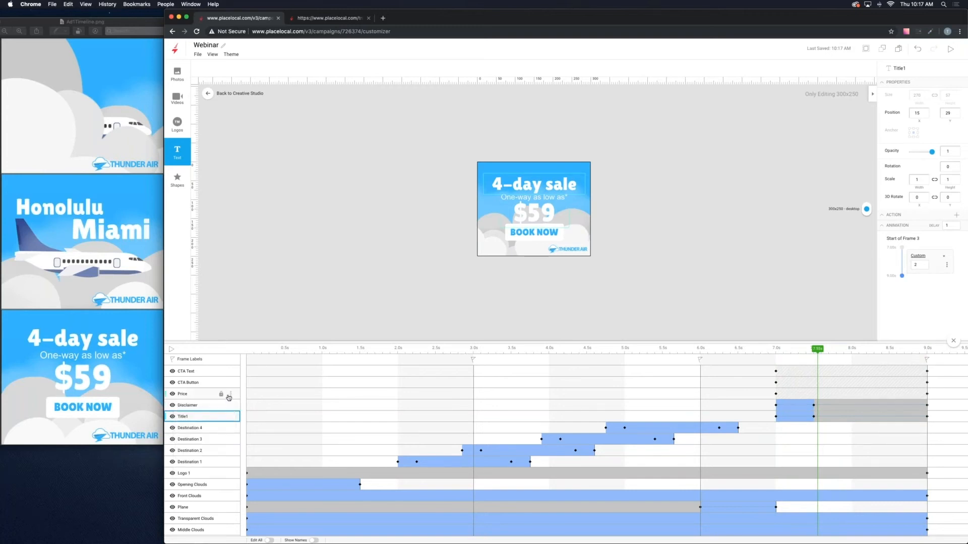
right_click(228, 394)
left_click(218, 426)
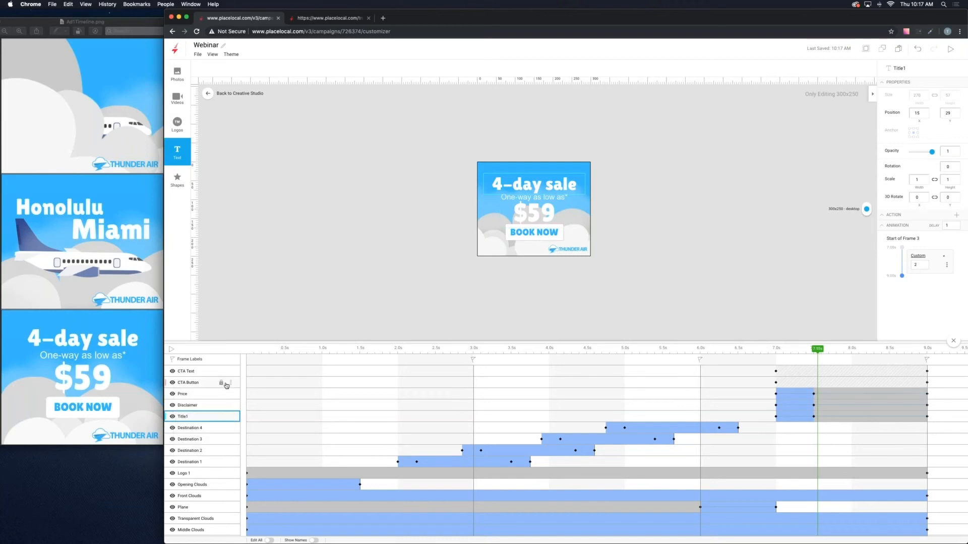
right_click(231, 383)
left_click(212, 417)
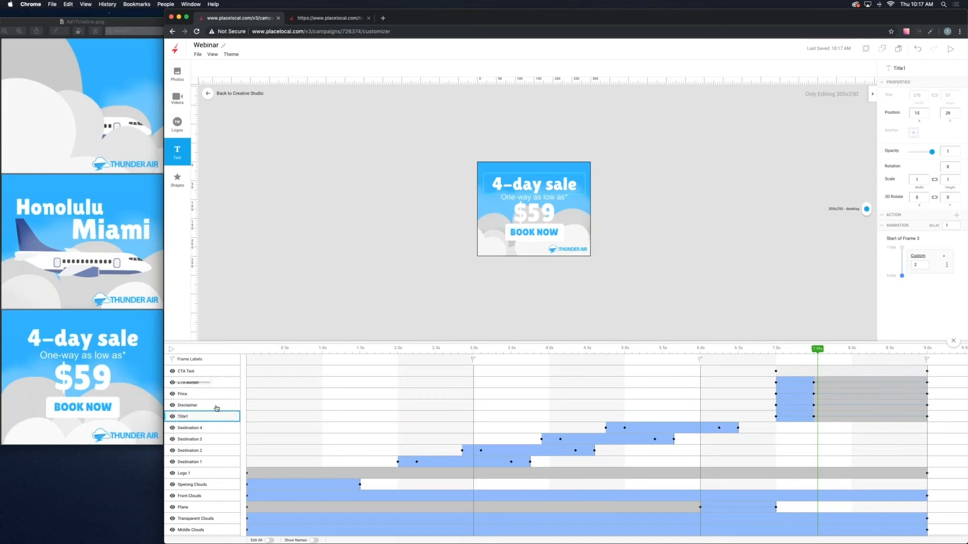
right_click(221, 372)
left_click(209, 402)
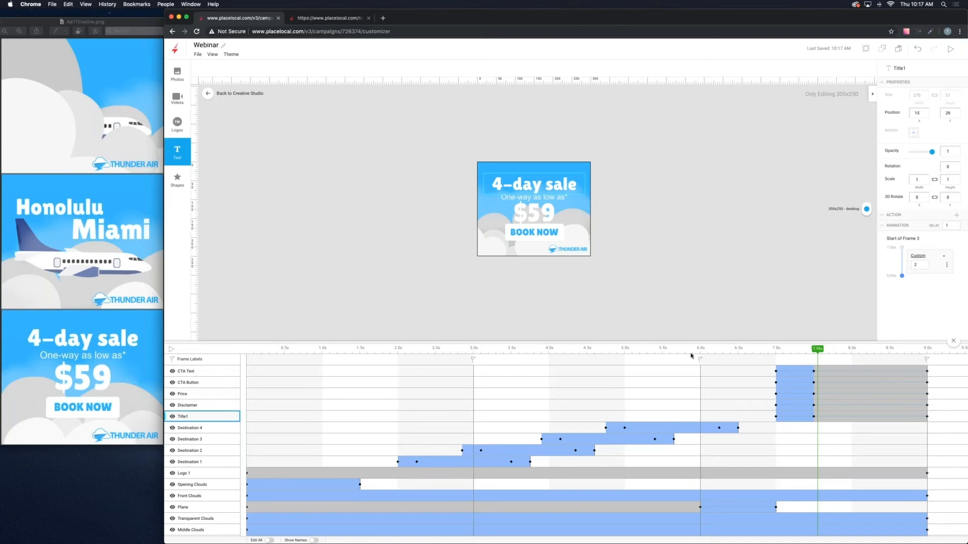
left_click_drag(778, 348, 827, 361)
- Stagger the animations so Disclaimer starts at 7.25 s, Price at 7.5 s, and CTA Button and CTA Text at 7.75 s
scroll(805, 357, "down", 1)
scroll(796, 393, "right", 1)
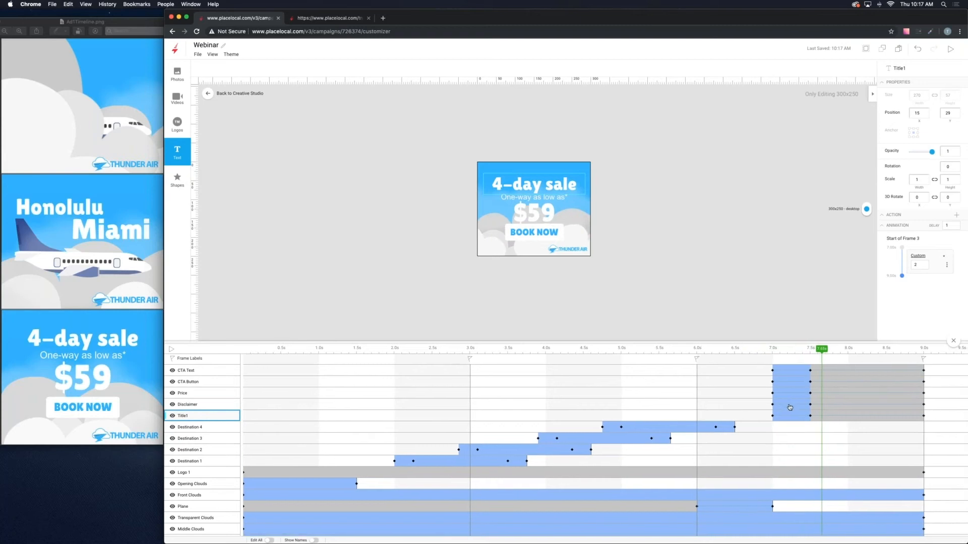
left_click_drag(790, 407, 866, 375)
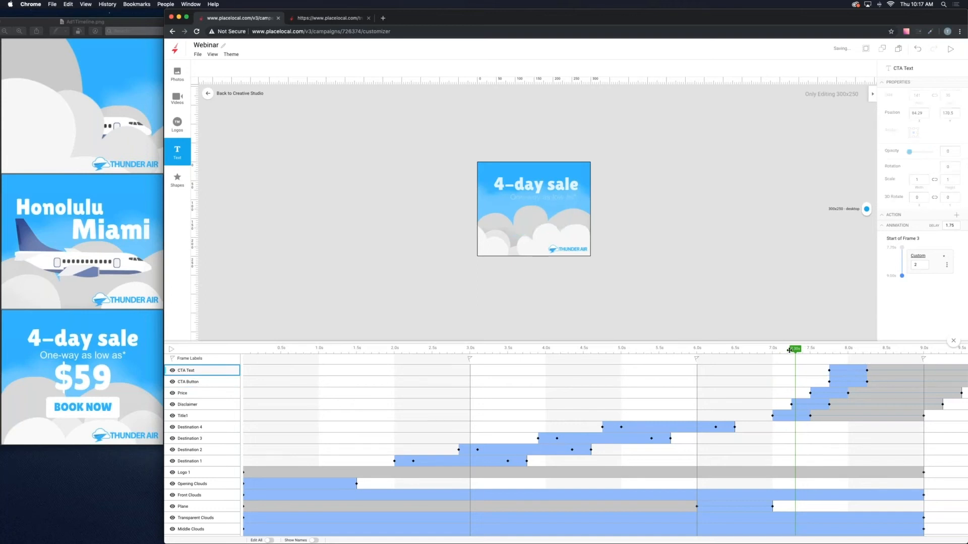
left_click_drag(795, 349, 870, 378)
- Close the animation timeline and preview the whole animated ad
left_click(953, 341)
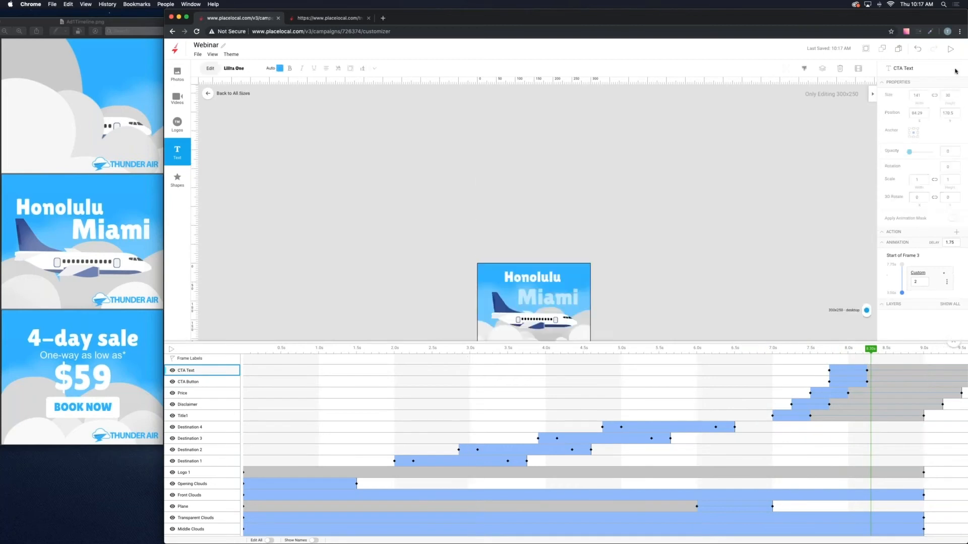
left_click(950, 49)
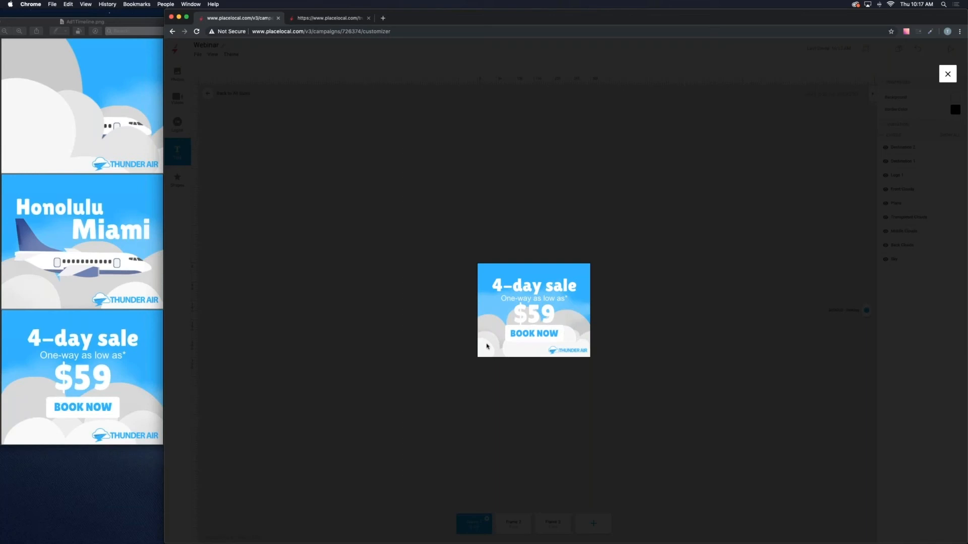
left_click(946, 75)
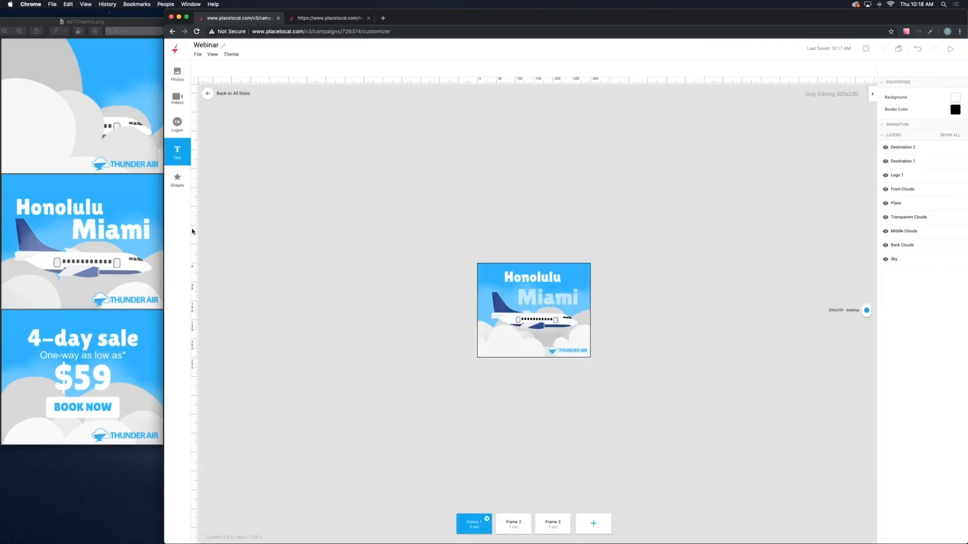
- Show the animation timeline, enlarge it, and place a Sky shape near the middle of the ad
left_click(212, 54)
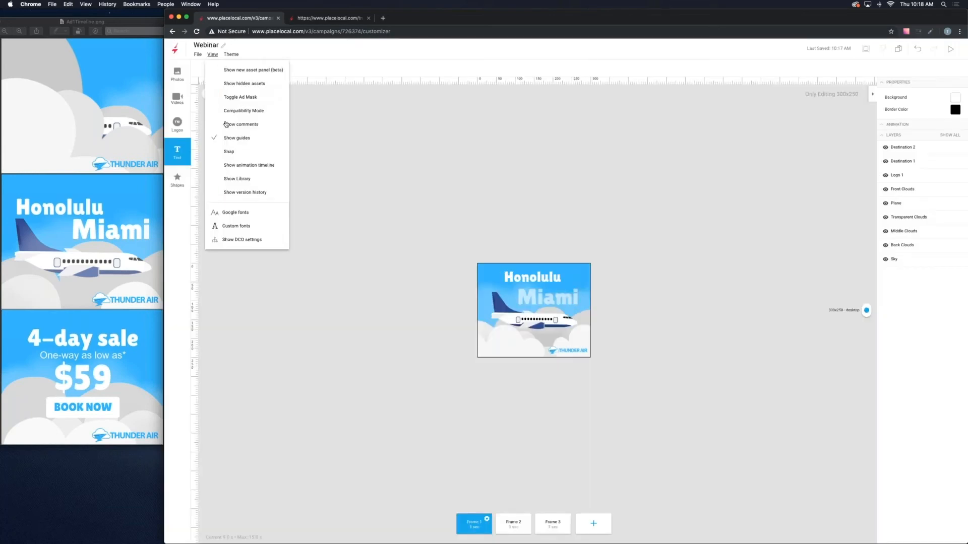
left_click(241, 170)
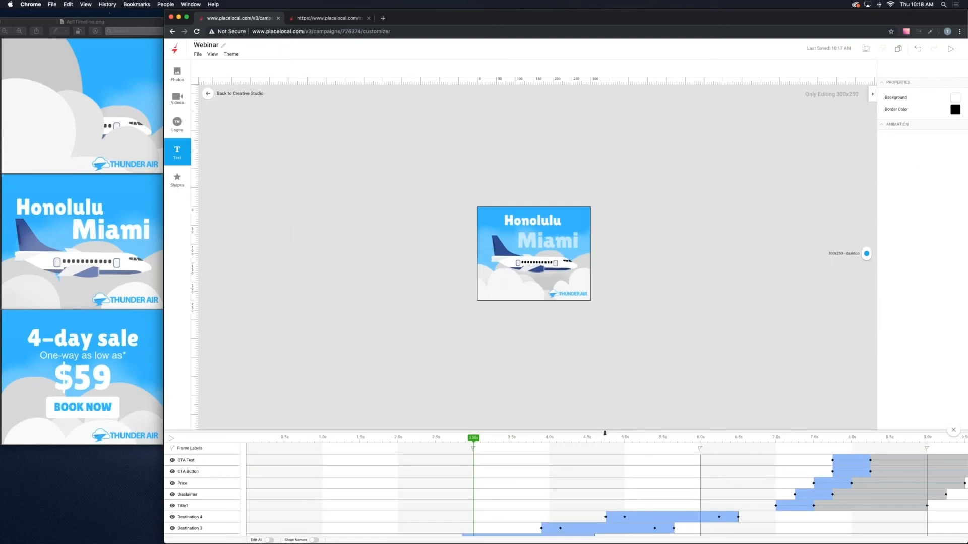
left_click_drag(605, 432, 609, 395)
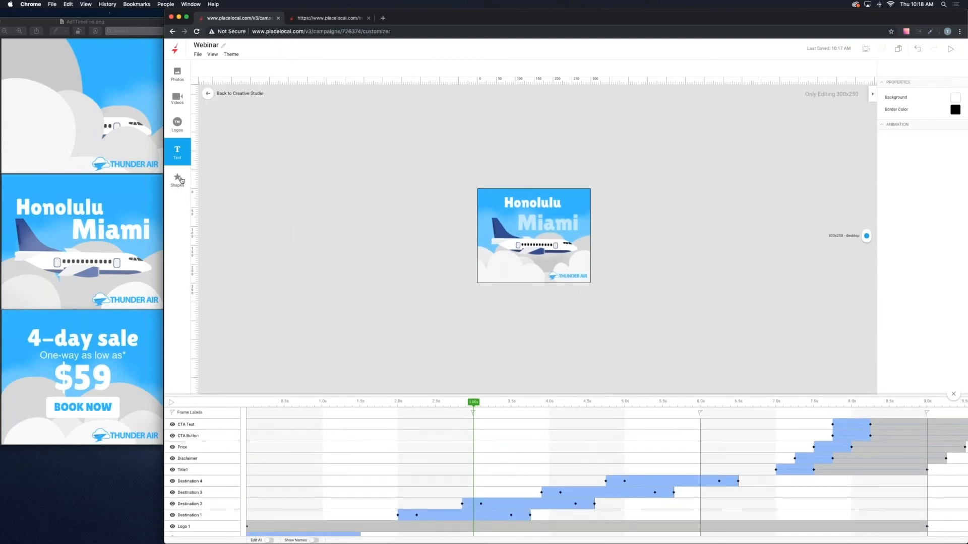
left_click(181, 181)
left_click_drag(209, 106, 541, 234)
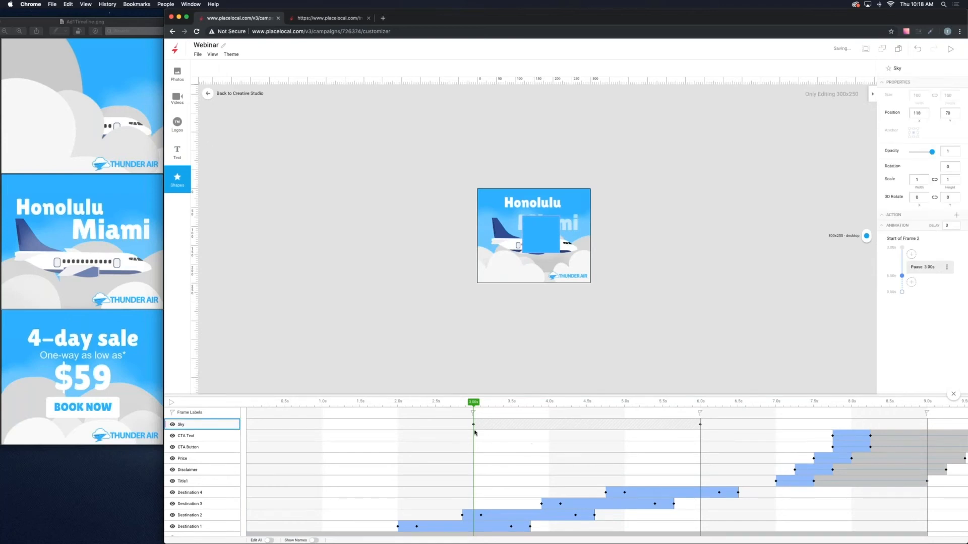
- Move the new Sky shape's start keyframe to 5.5 s and set its scale to 1.1 at the 6.0 s keyframe
left_click_drag(474, 425, 663, 432)
left_click(700, 425)
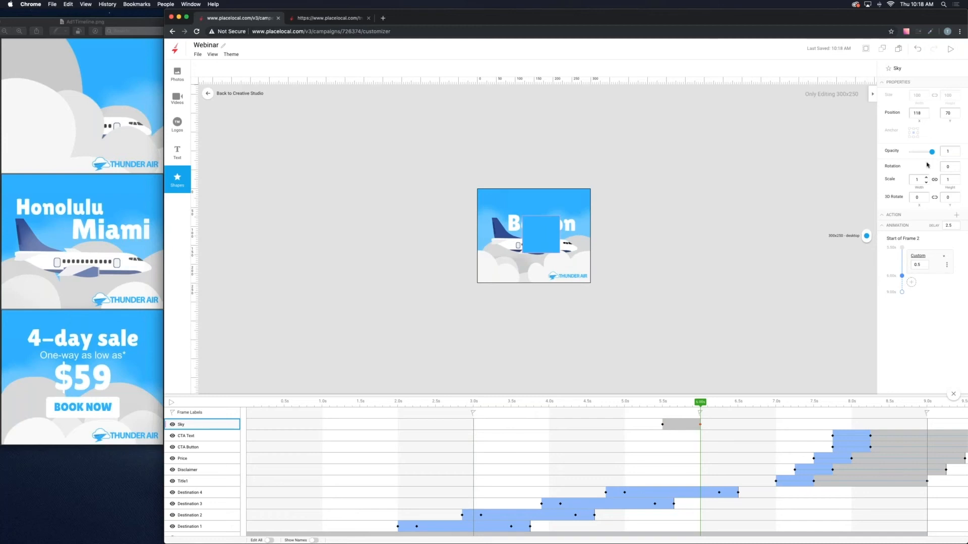
left_click(926, 179)
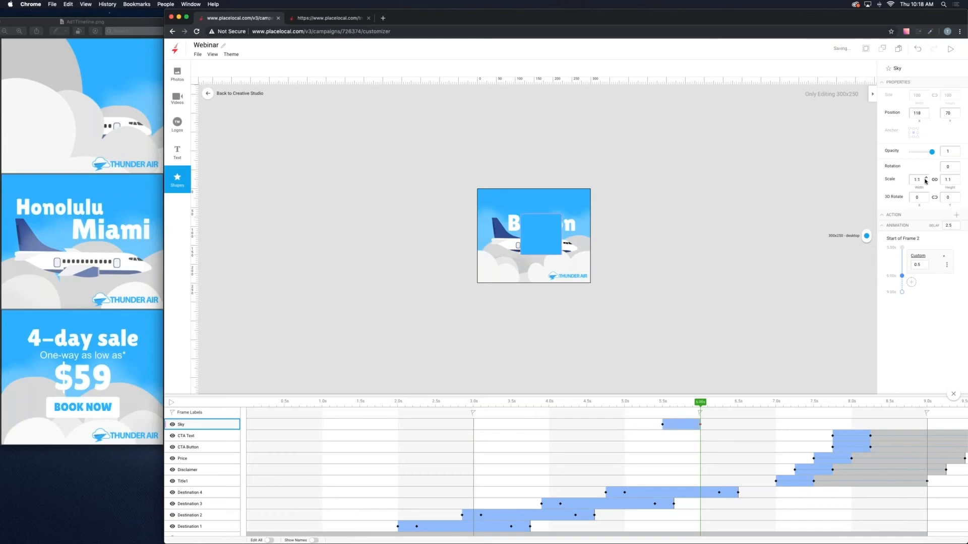
- Set the easing of the Sky shape's scale animation to Ease Out Quad and scrub through it
left_click(676, 428)
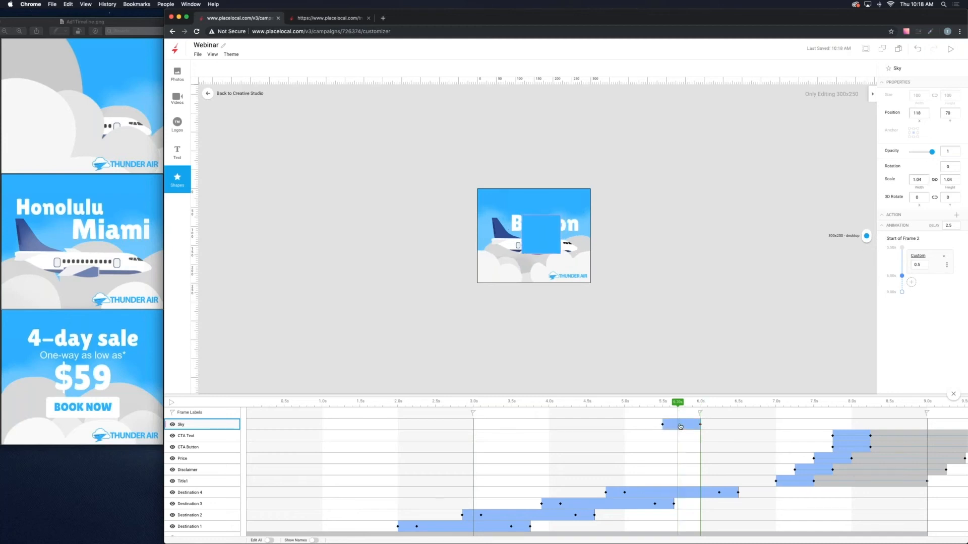
right_click(677, 428)
left_click(698, 414)
left_click(276, 458)
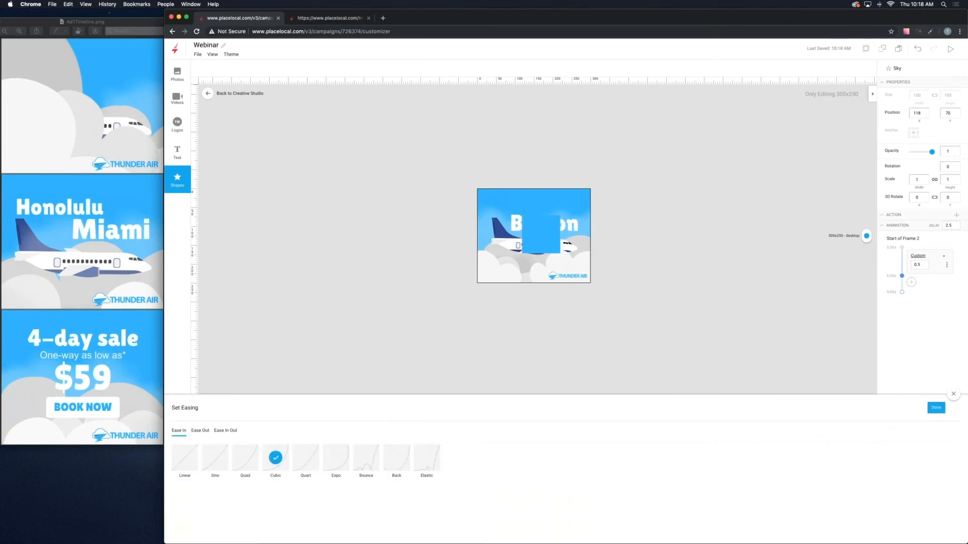
left_click(201, 432)
left_click(245, 459)
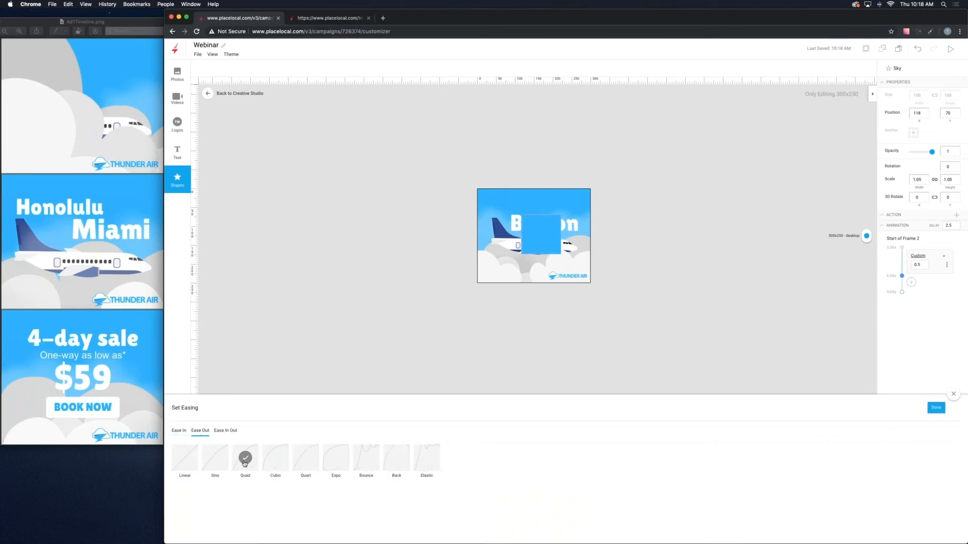
left_click(936, 408)
left_click_drag(673, 405, 689, 414)
- Save the Sky shape's animation as CTA Hover, and delete that Sky shape from the ad
right_click(683, 427)
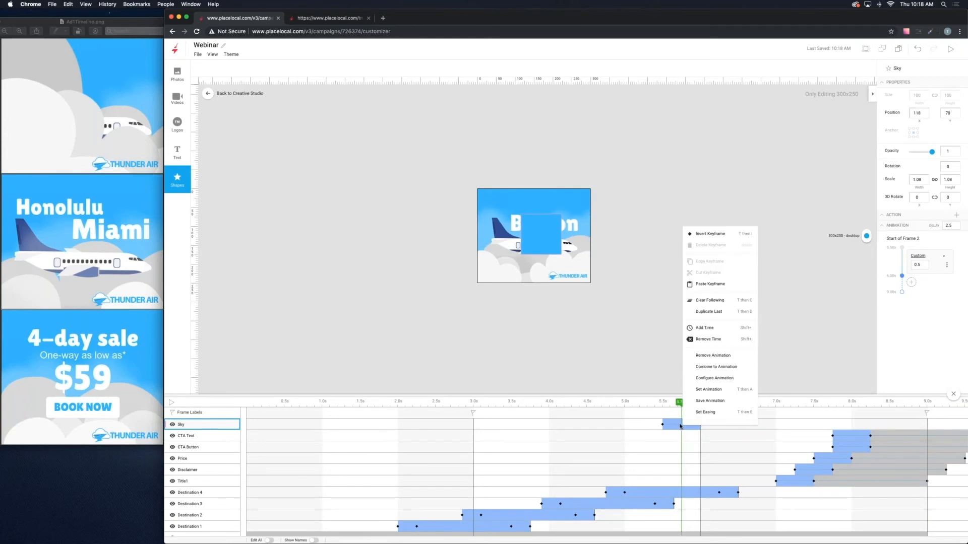
left_click(708, 402)
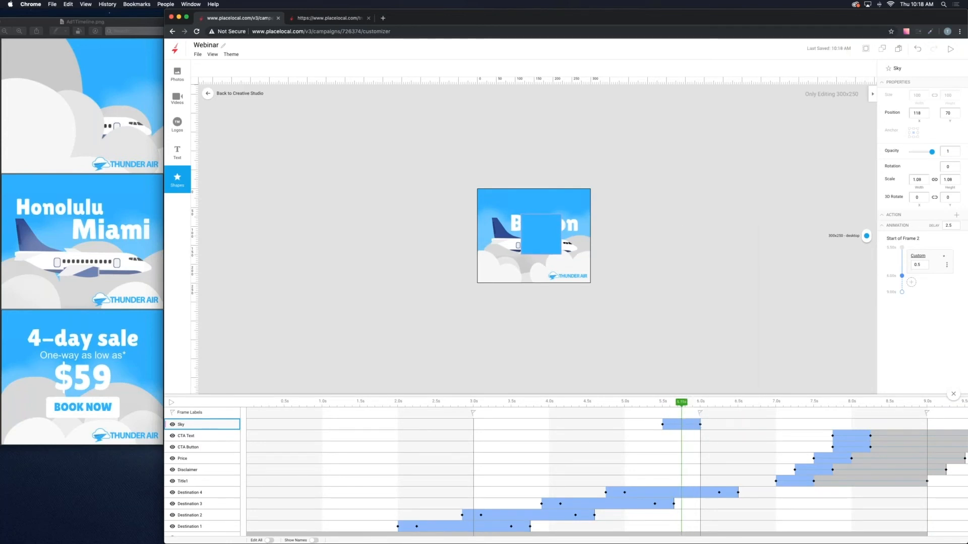
type("CTA Hover")
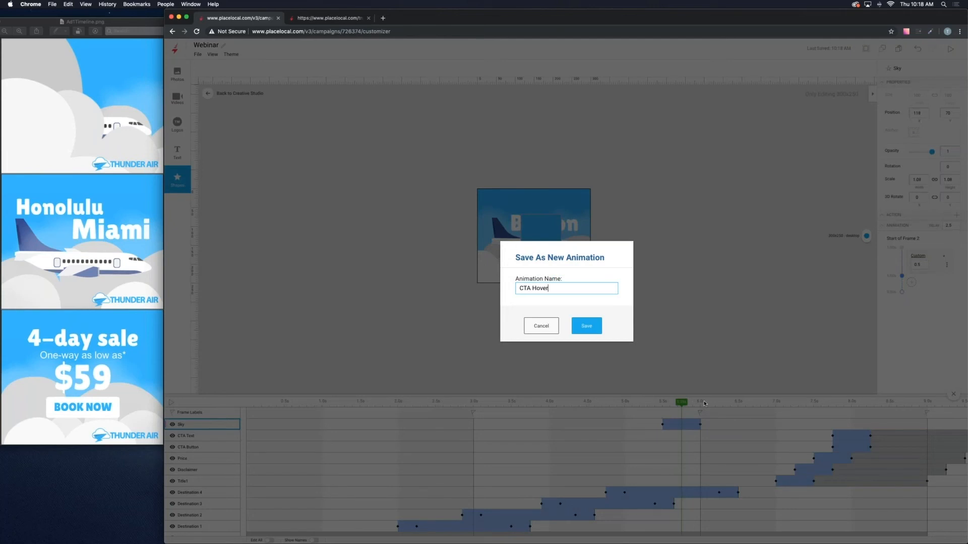
key("Return")
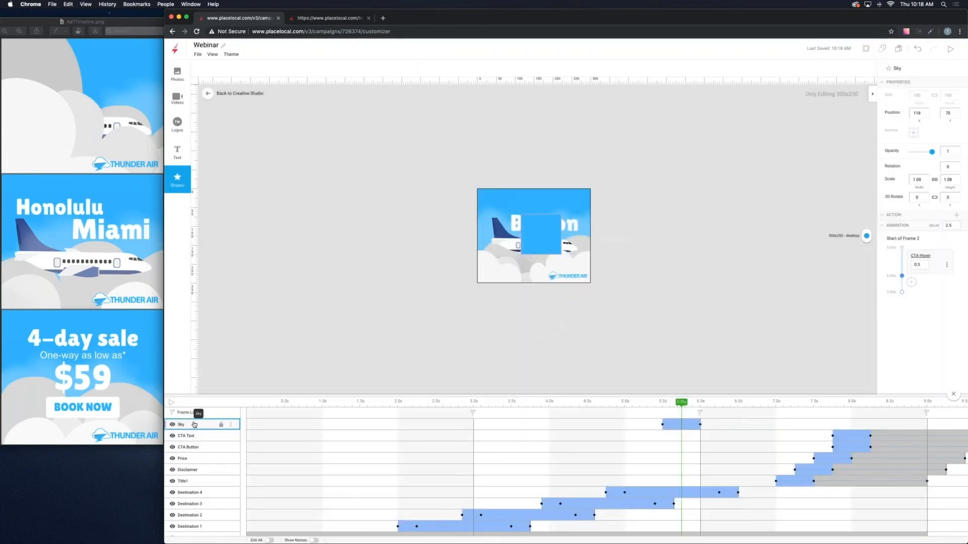
key("BackSpace")
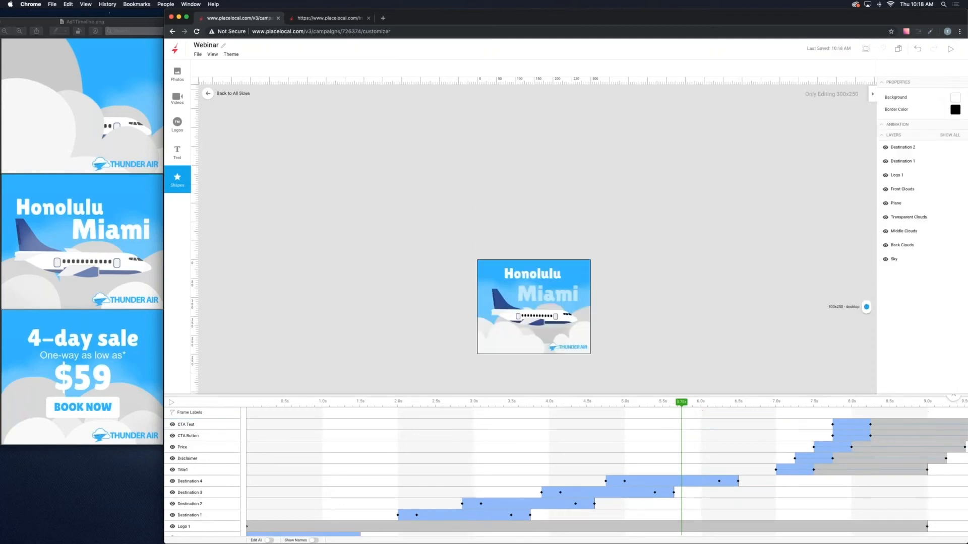
- Close the animation timeline and place a Transparent Hover shape on Frame 1 at about X 92, Y 74
left_click(953, 394)
left_click(177, 179)
left_click_drag(209, 149, 553, 298)
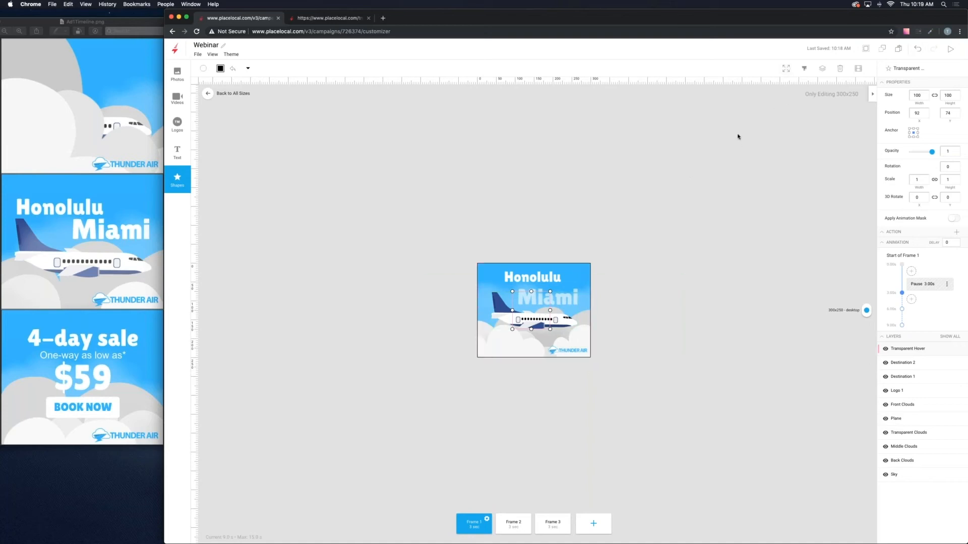
- Fit the Transparent Hover shape to the whole 300x250 ad at position 0, 0, and time it from 8.25 s to 9.0 s
left_click(790, 67)
left_click(802, 99)
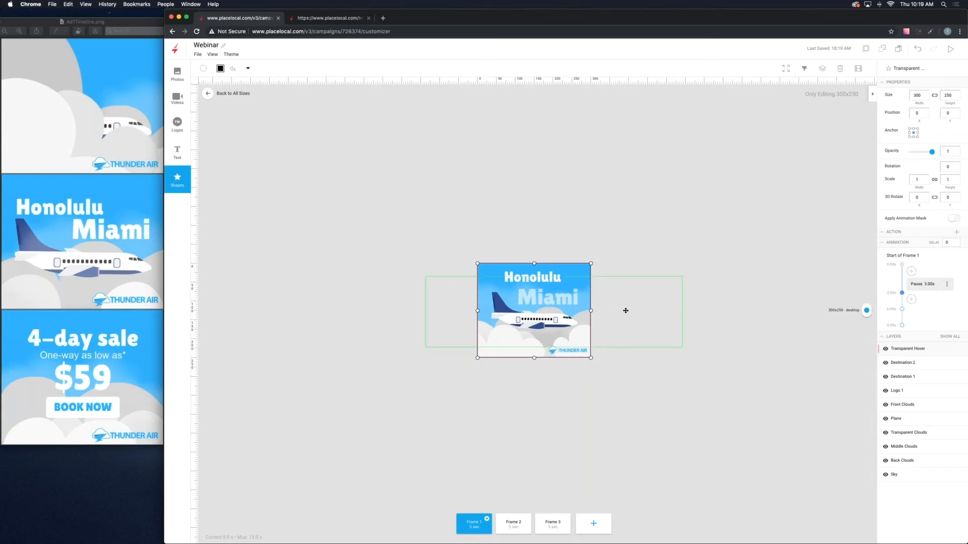
left_click(209, 57)
left_click(242, 169)
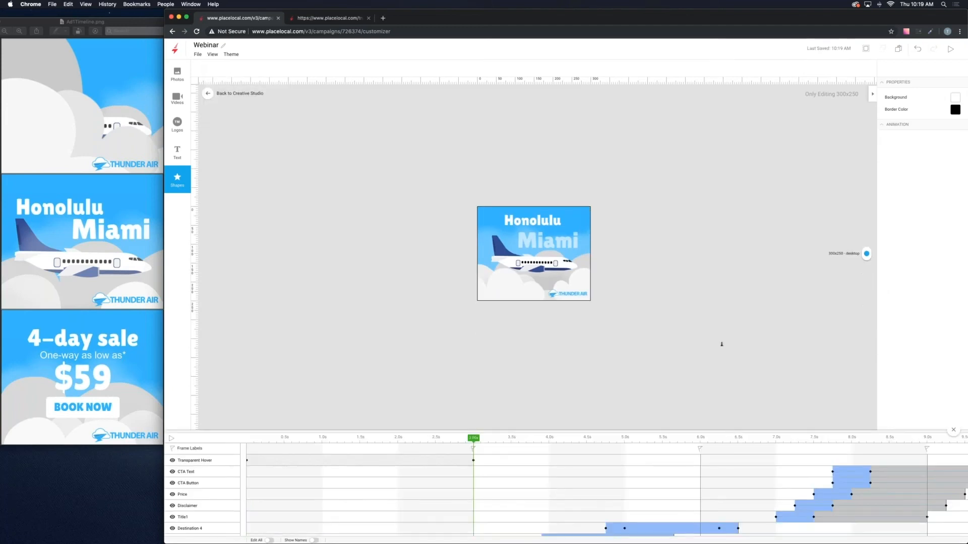
left_click(312, 372)
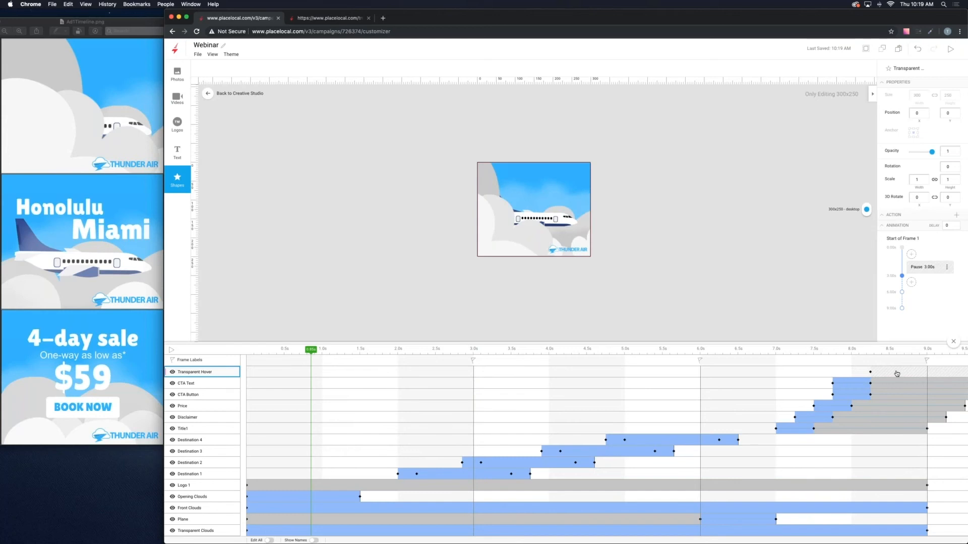
left_click(896, 372)
left_click_drag(868, 351, 869, 373)
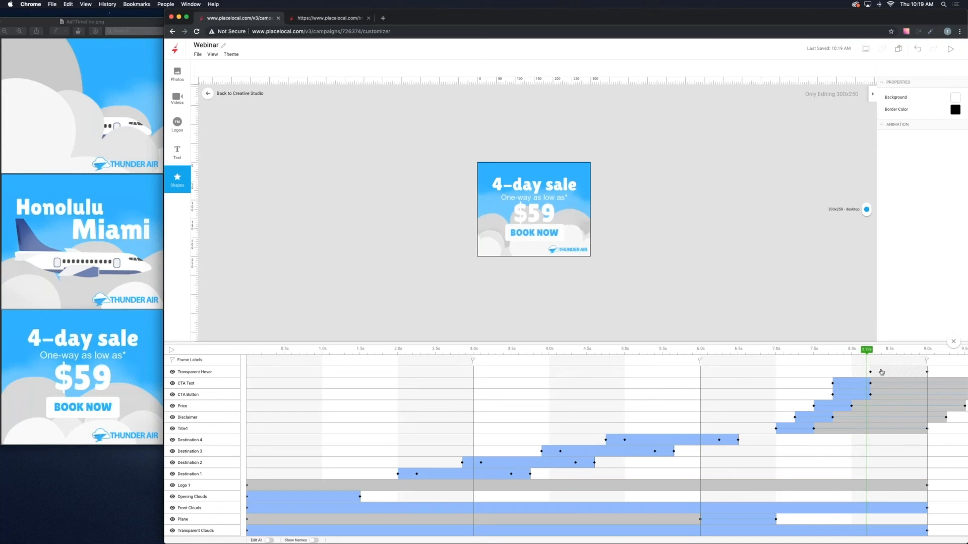
left_click_drag(866, 351, 868, 402)
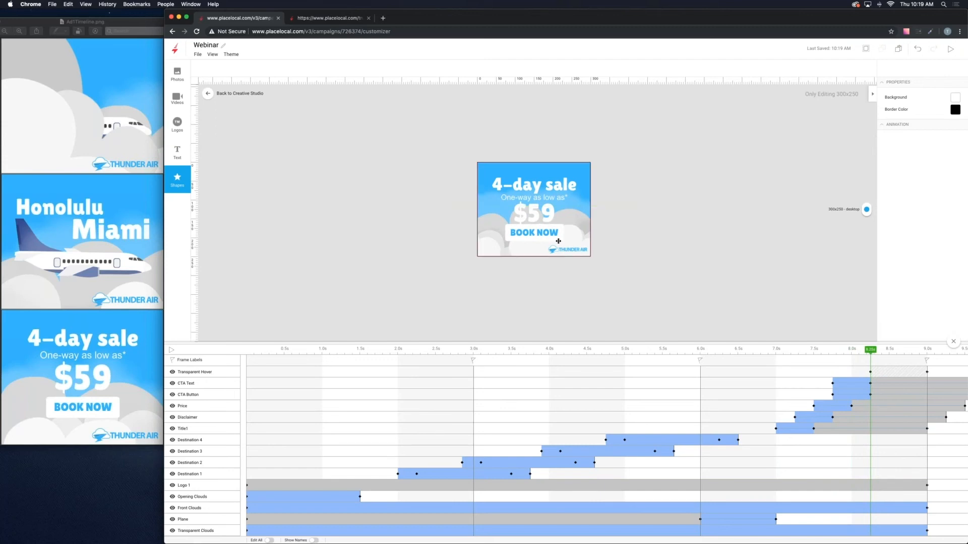
left_click(952, 342)
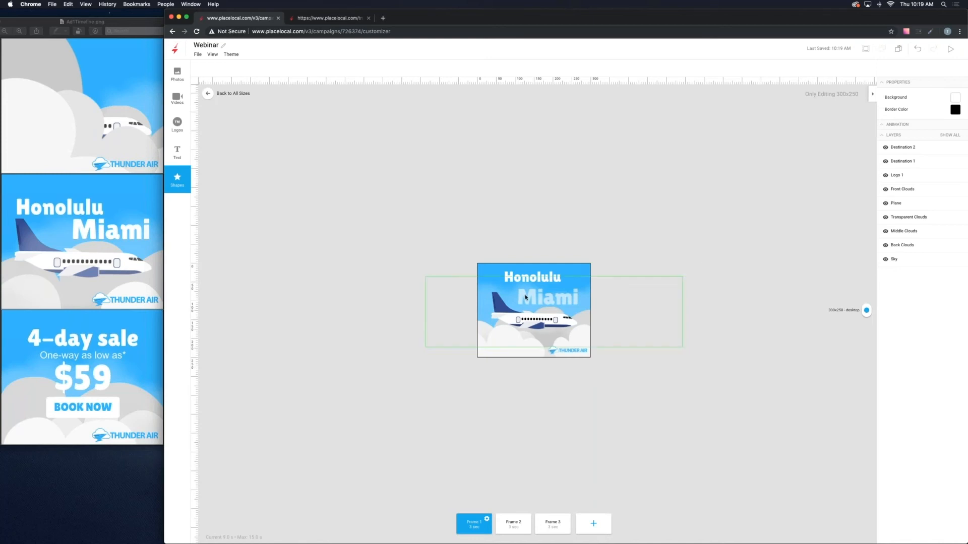
- Give Frame 3's Transparent Hover shape a Mouse Enter action that plays an effect on the CTA Button and CTA Text
left_click(551, 522)
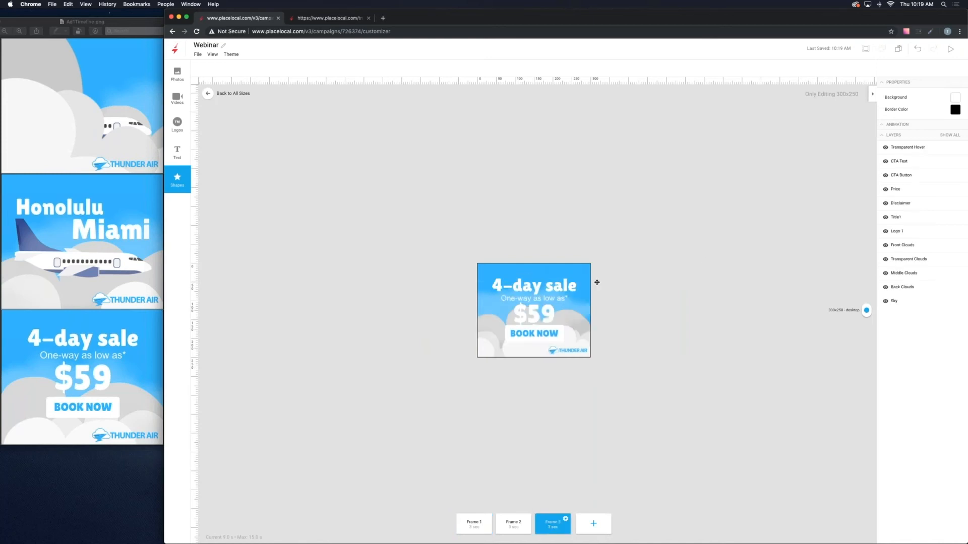
left_click(928, 148)
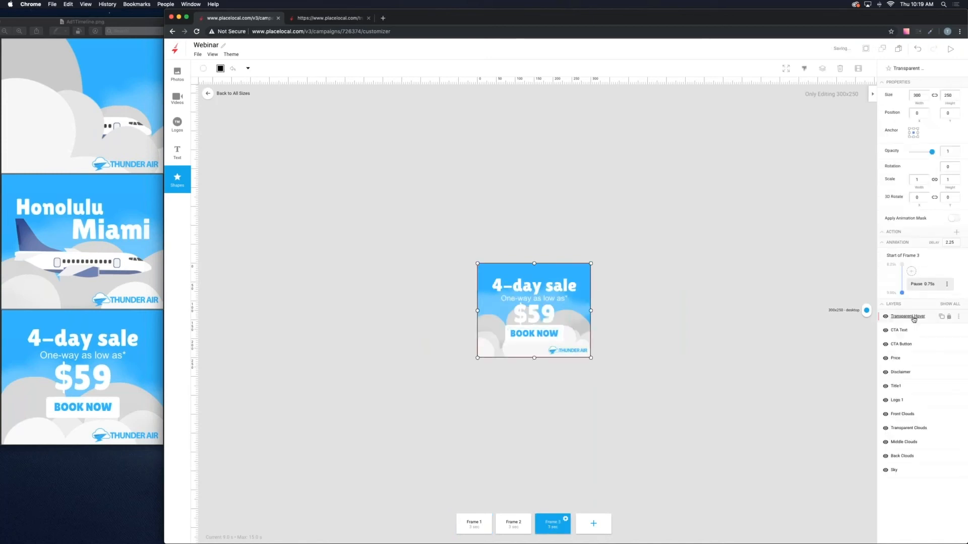
left_click(957, 232)
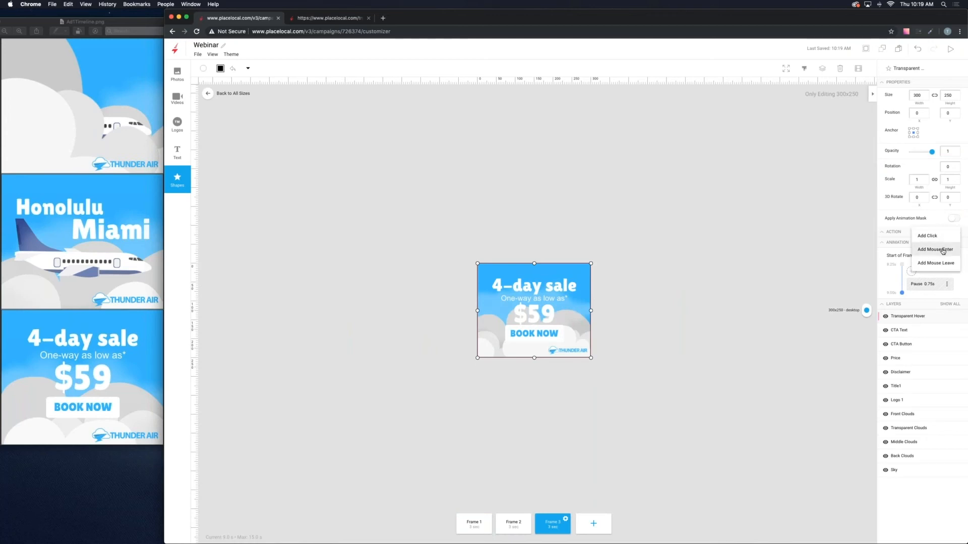
left_click(941, 250)
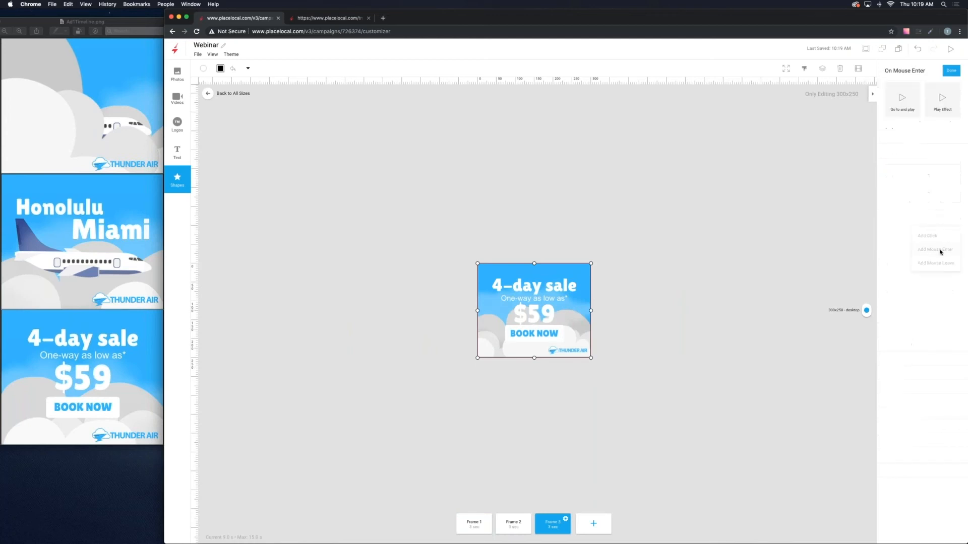
left_click(947, 110)
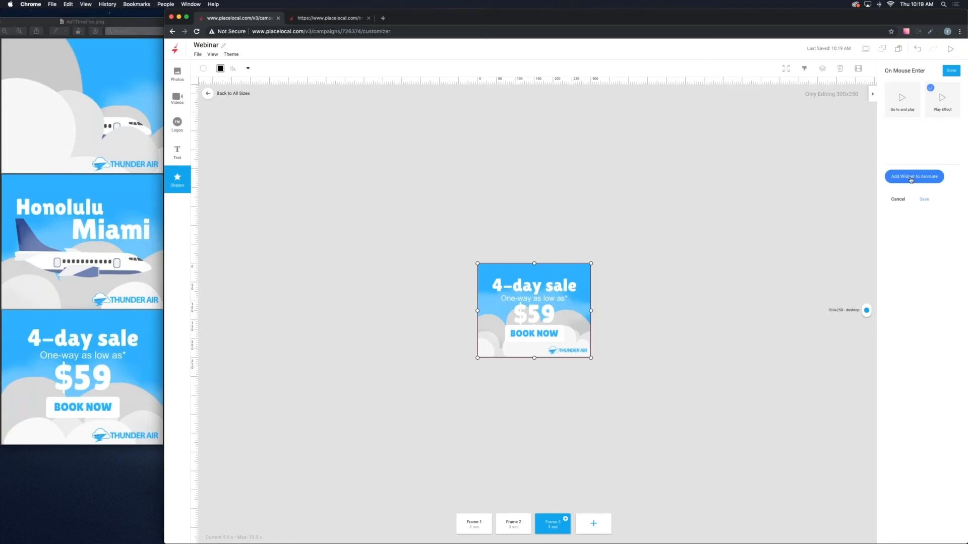
left_click(910, 179)
left_click(917, 187)
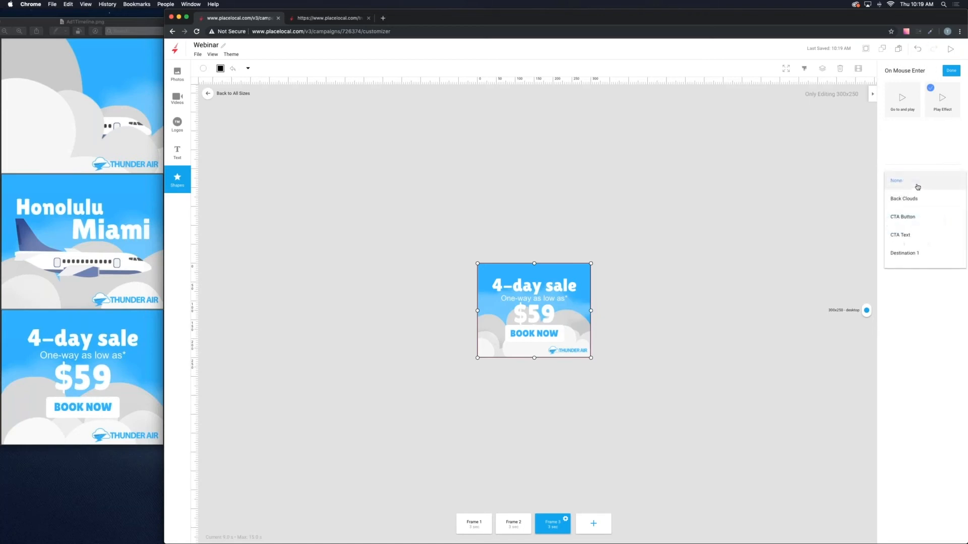
left_click(896, 223)
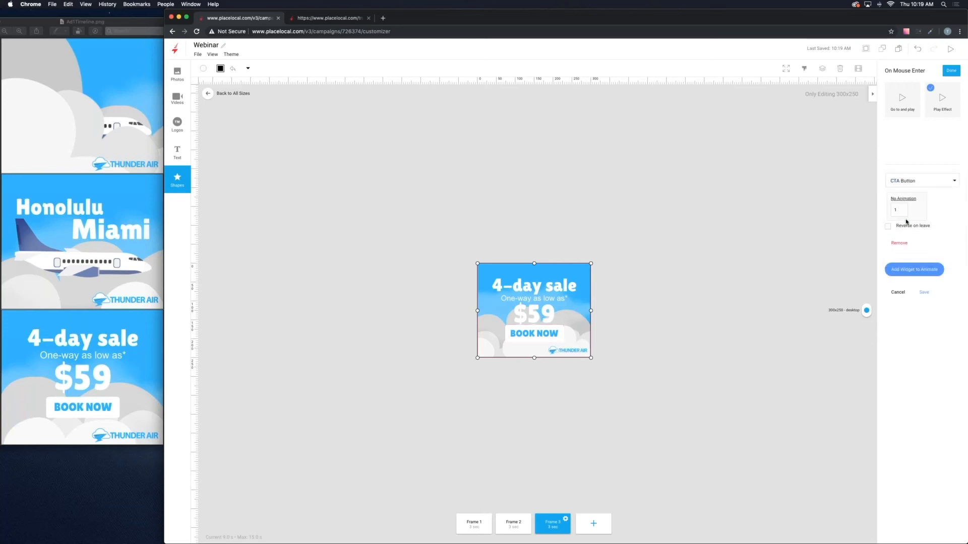
left_click(914, 264)
left_click(909, 274)
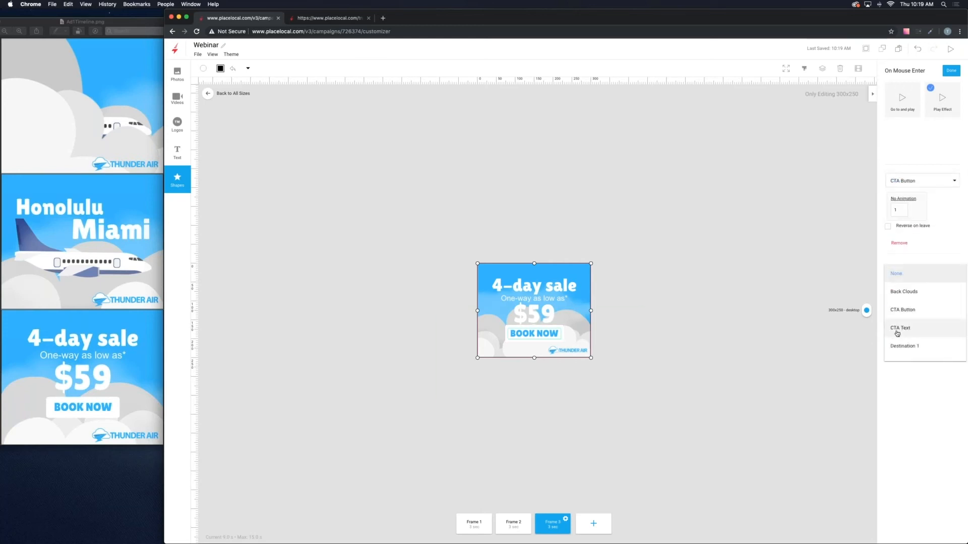
left_click(897, 330)
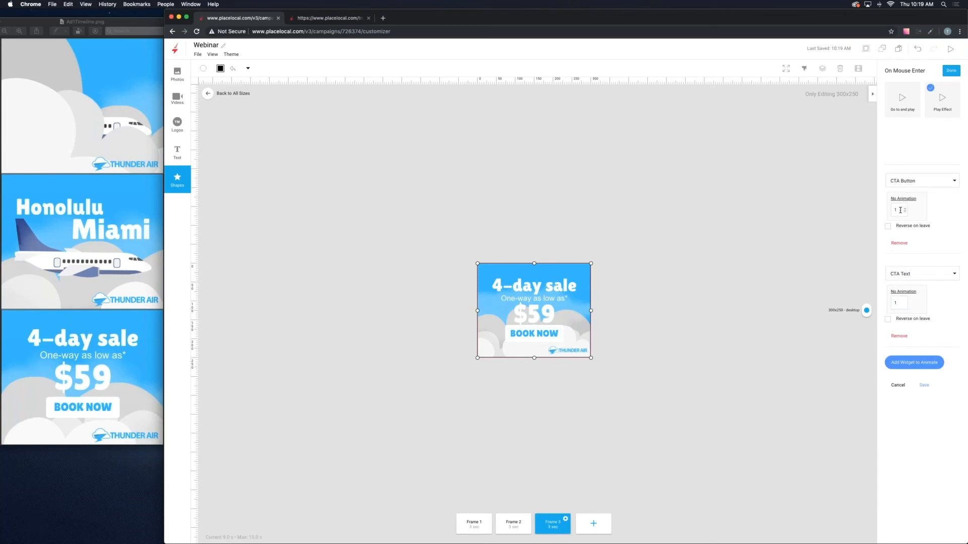
- Assign CTA Hover to CTA Button and CTA Text, with .25 duration for the button, enable Reverse on leave for both, and save the action
left_click(905, 199)
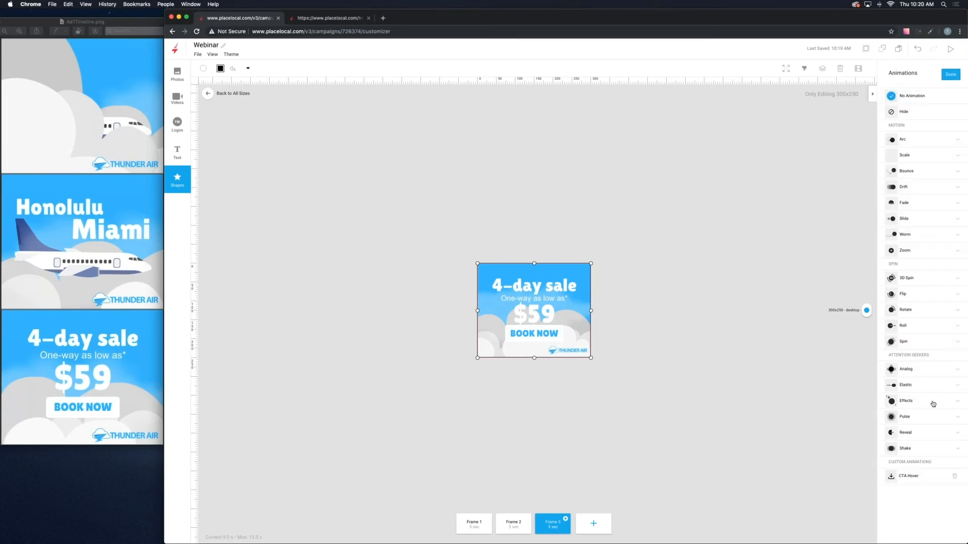
left_click(908, 477)
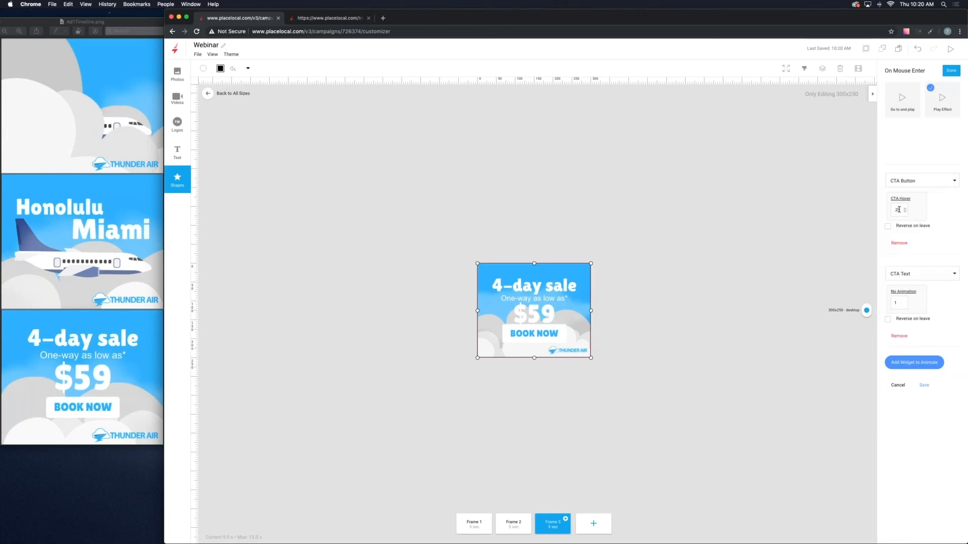
left_click(903, 293)
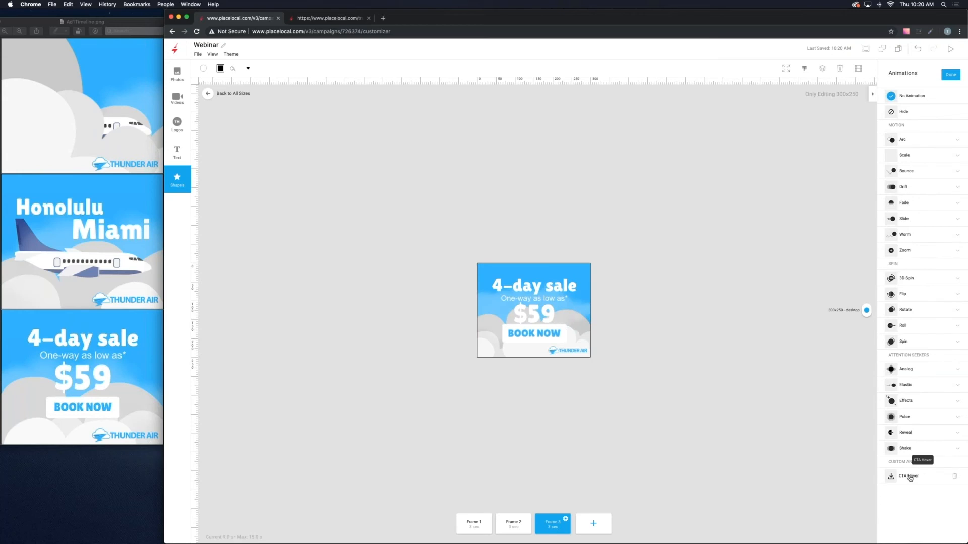
left_click(910, 476)
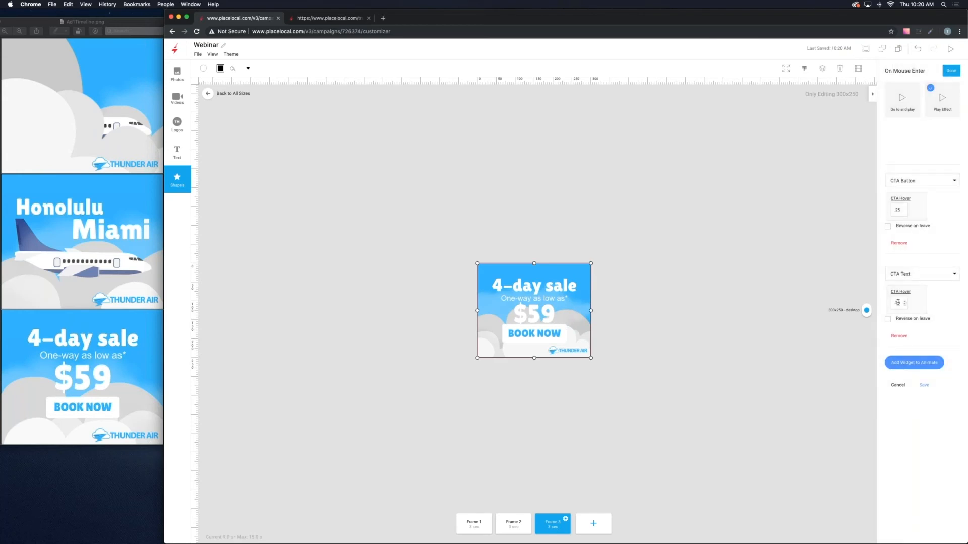
left_click(888, 227)
left_click(889, 321)
left_click(924, 386)
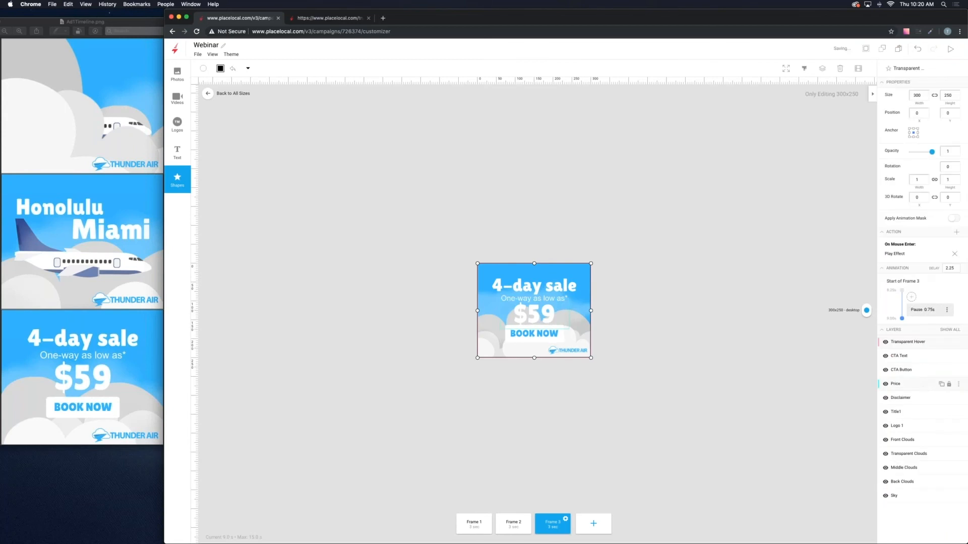
- Preview the ad through to the sale frame, check the BOOK NOW hover effect, and close the preview
left_click(951, 51)
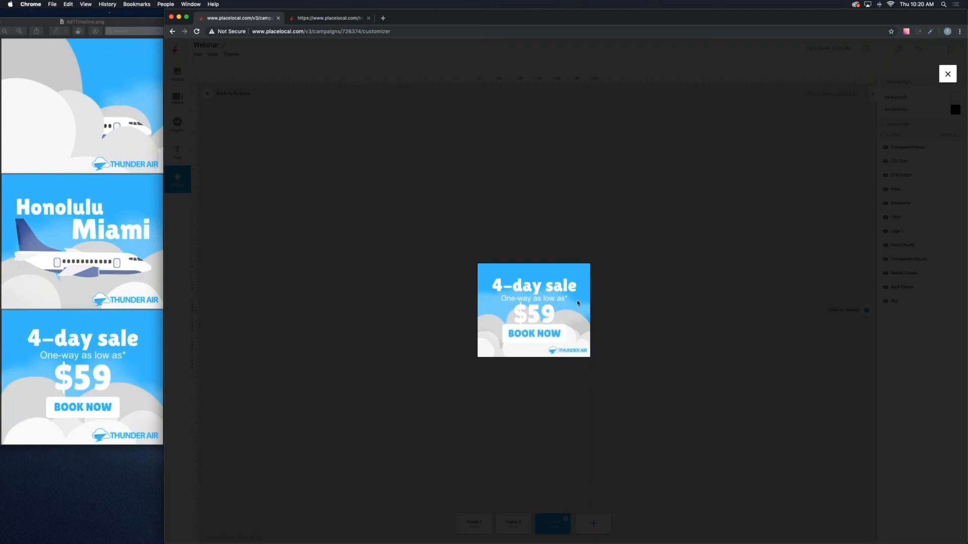
left_click(948, 74)
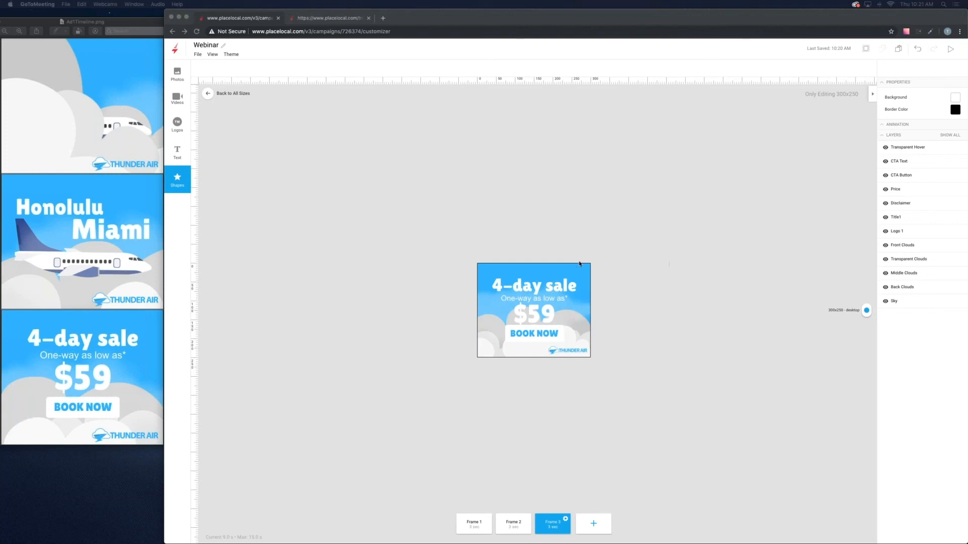
left_click(434, 243)
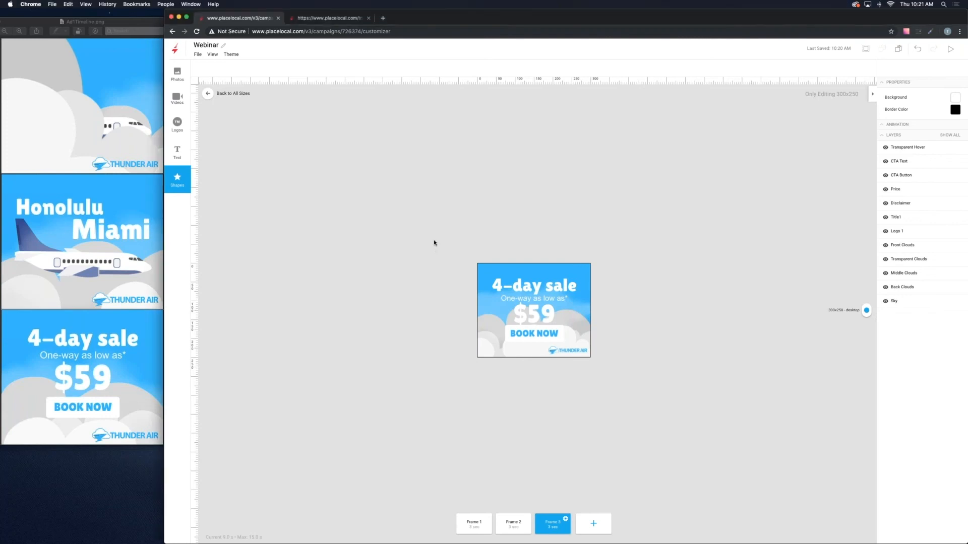
- Open and enlarge the animation timeline, and review the Logo 1 and Opening Clouds keyframes by scrubbing through the ad
left_click(212, 54)
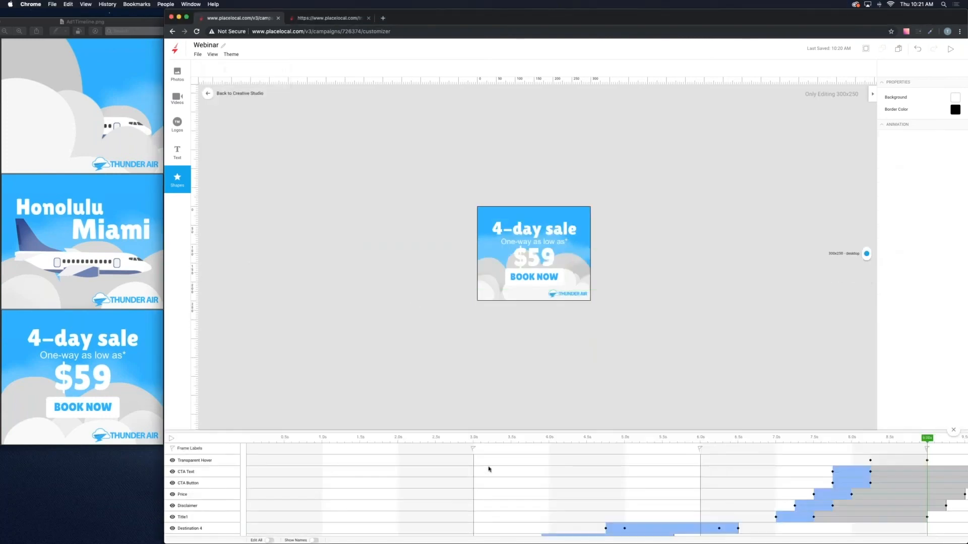
left_click_drag(480, 430, 494, 301)
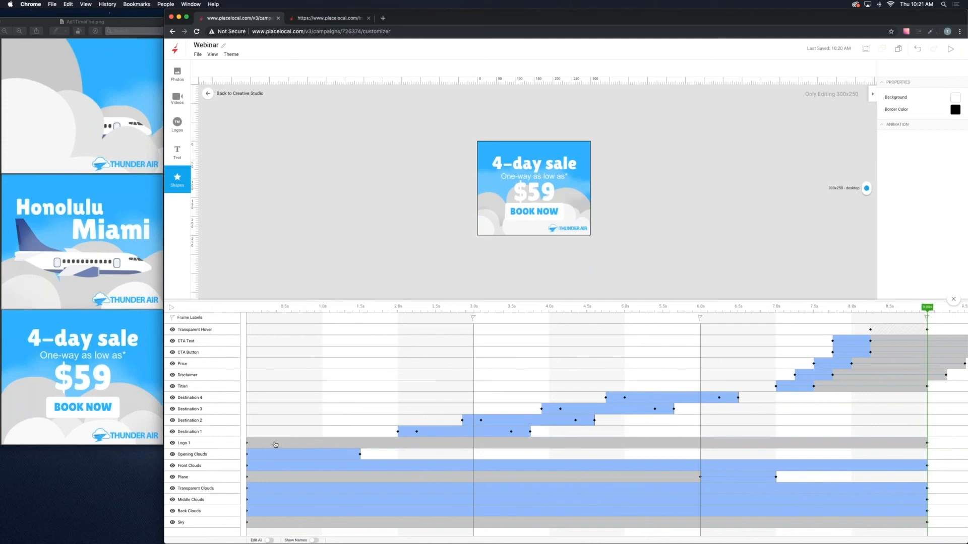
left_click(247, 443)
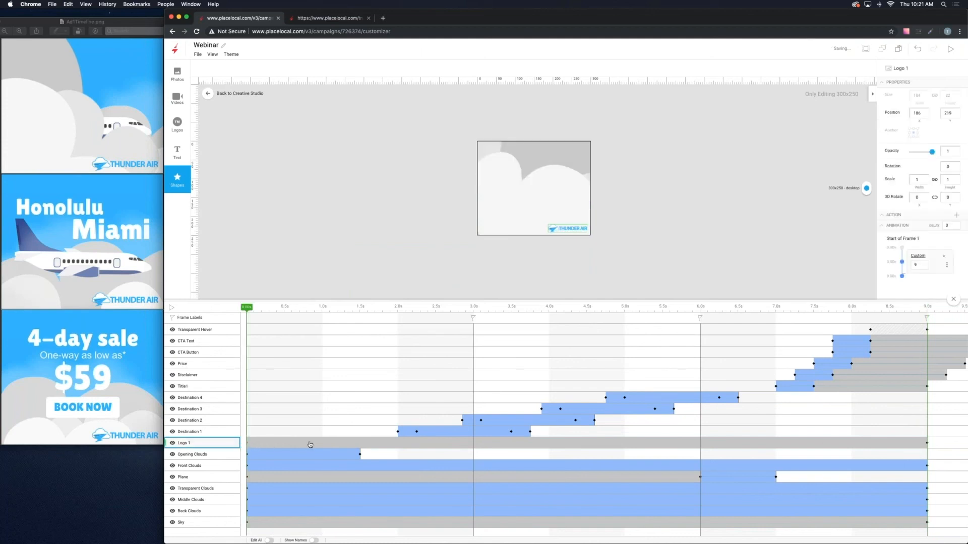
left_click(927, 443)
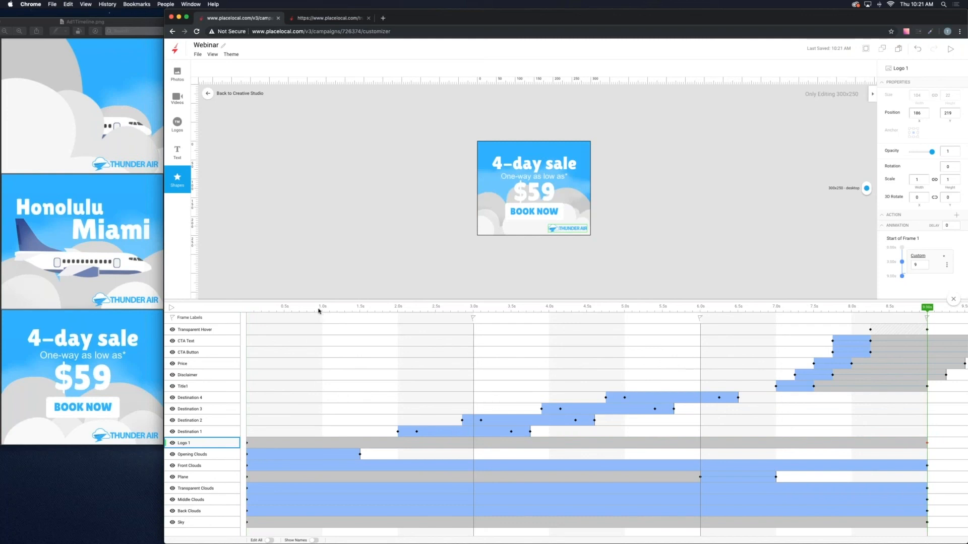
left_click_drag(319, 311, 448, 457)
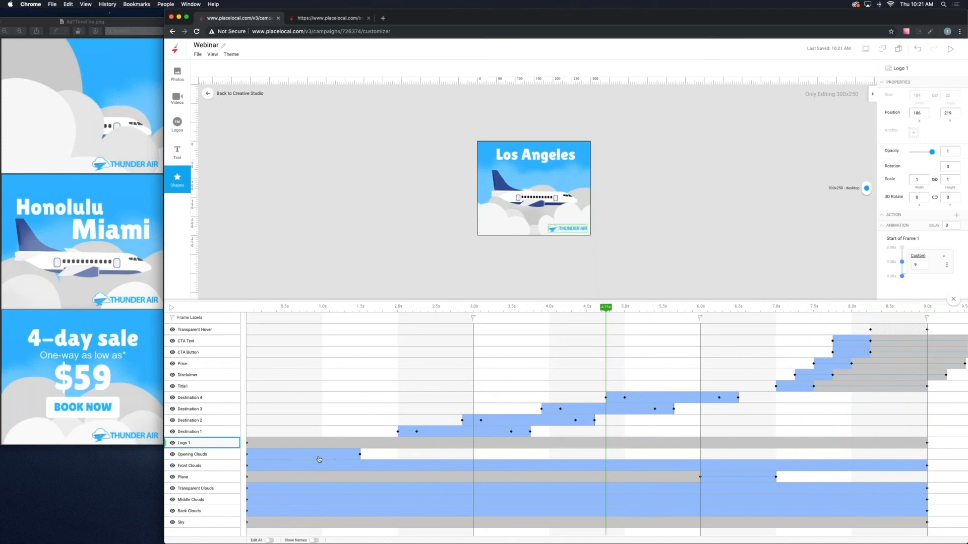
left_click(285, 457)
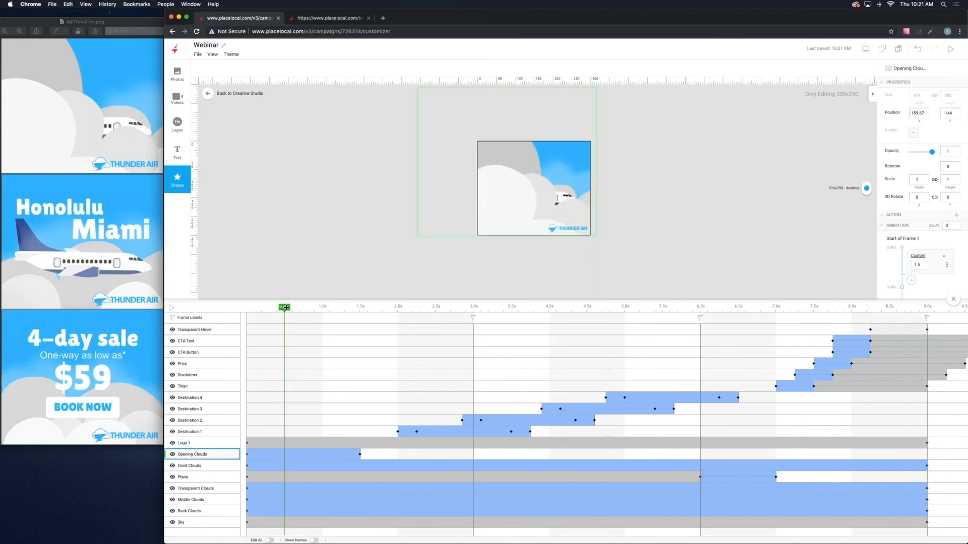
left_click_drag(286, 308, 368, 345)
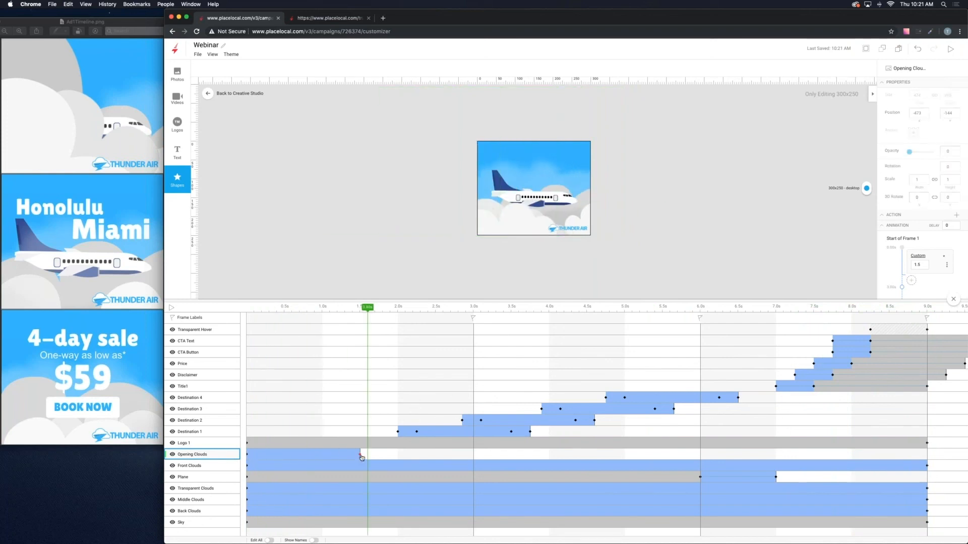
left_click(360, 454)
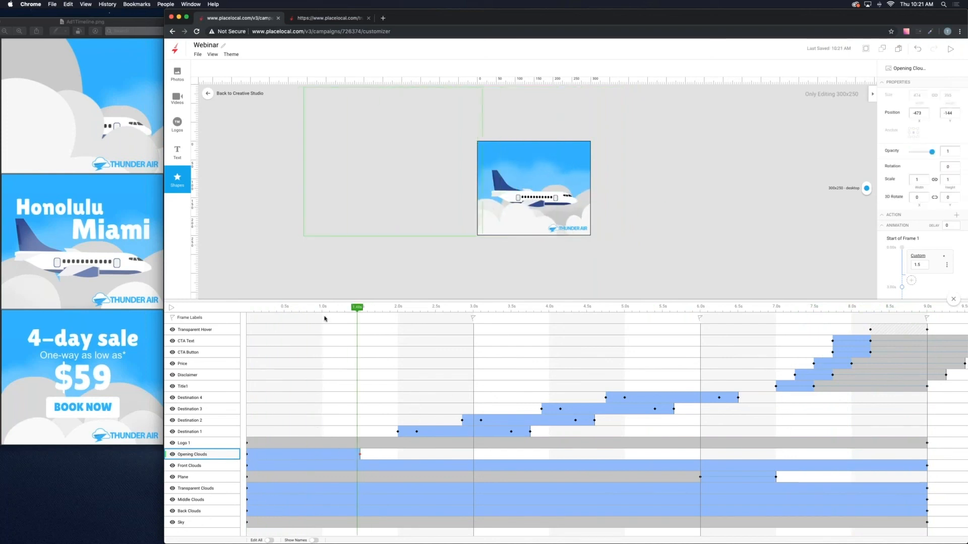
left_click(288, 306)
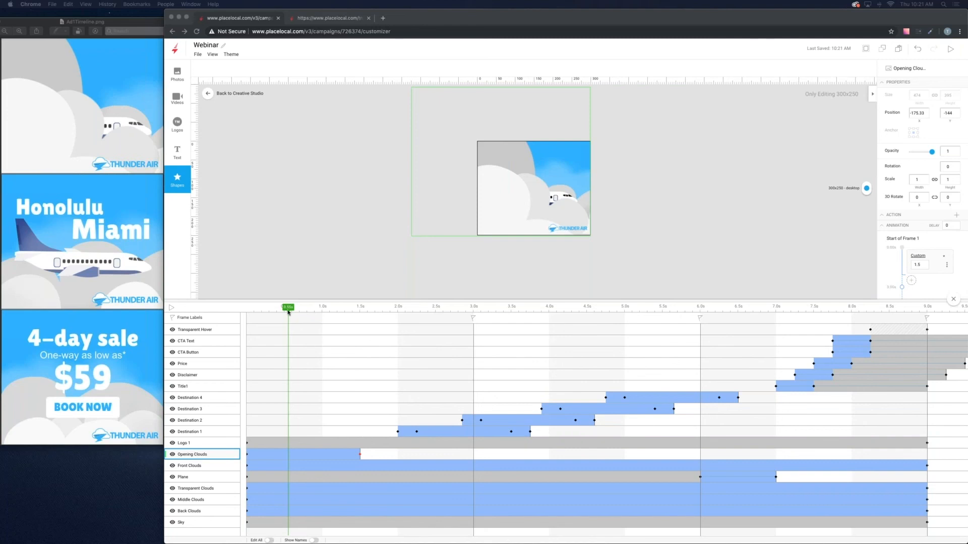
left_click(288, 310)
left_click_drag(289, 308, 440, 321)
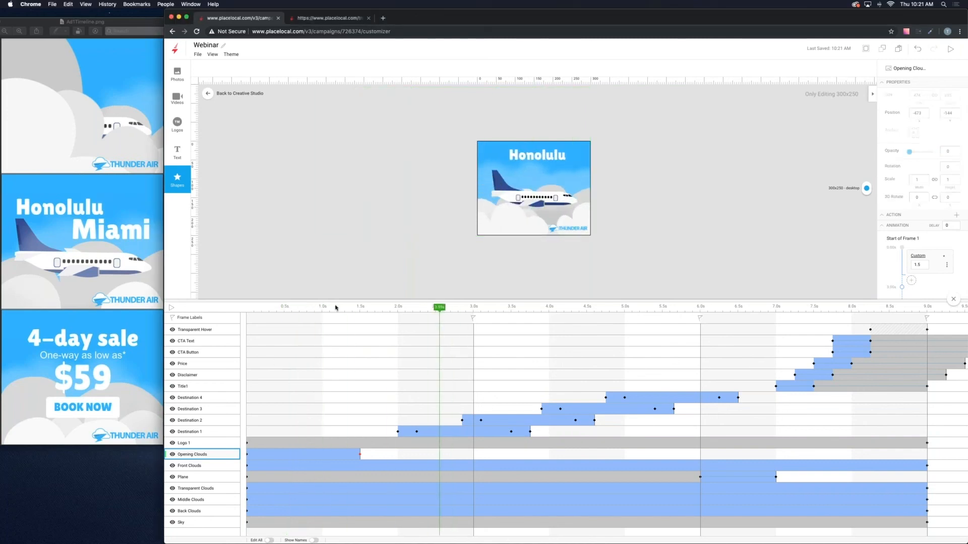
- Add a keyframe to Logo 1 at about 1.2 s by moving the logo up to X 184, Y 205
left_click(335, 308)
left_click(194, 444)
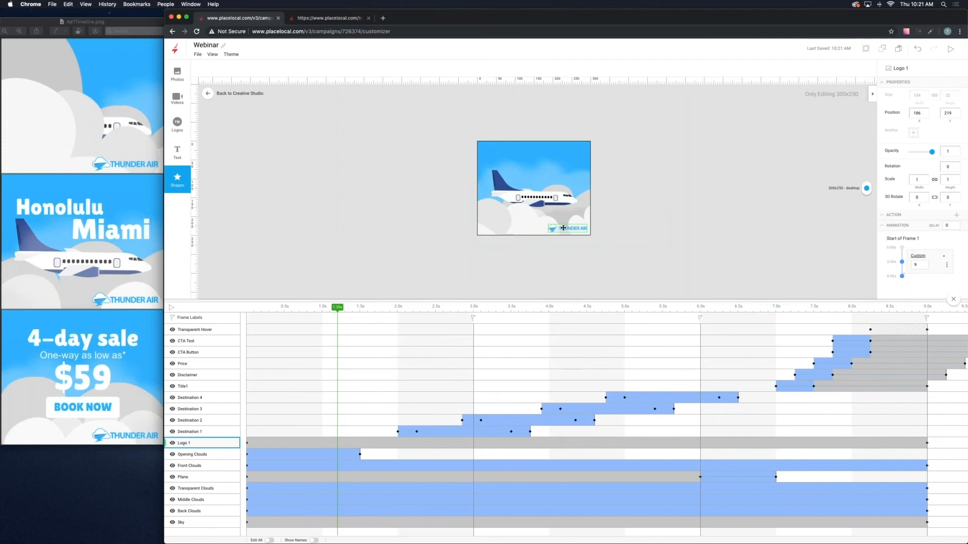
left_click_drag(563, 228, 562, 222)
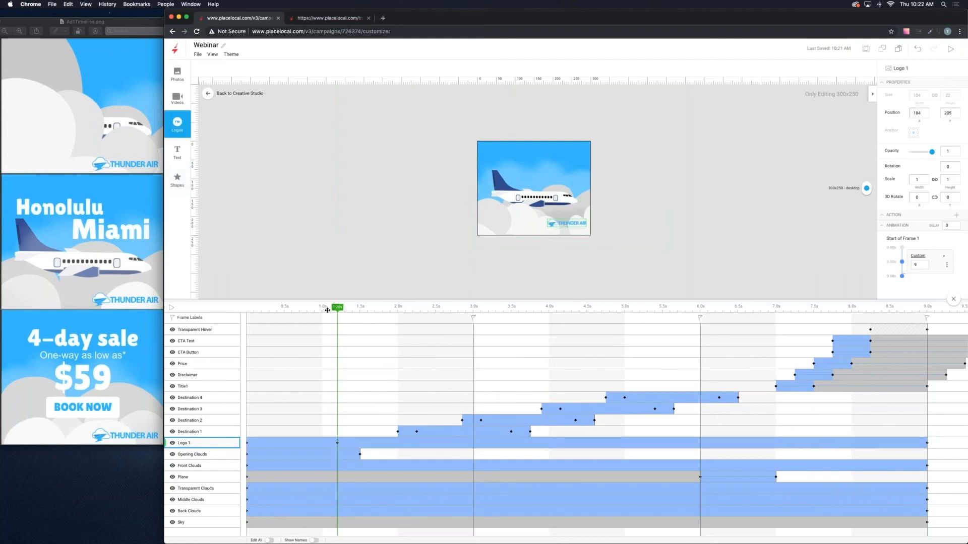
- Undo the Logo 1 move that added the keyframe at about 1.2 s
left_click_drag(330, 308, 382, 346)
key("super+z")
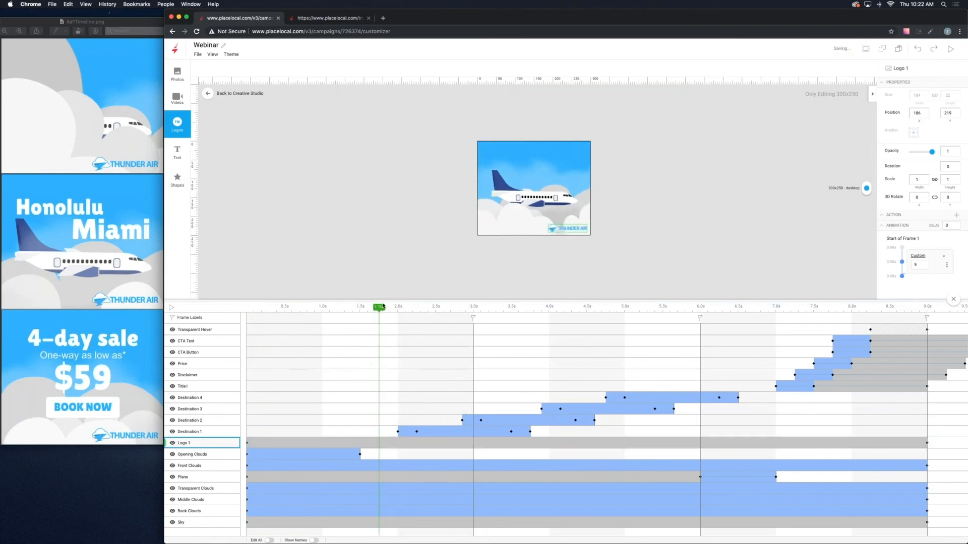
- With Edit All on at 1.25 s, move the logo horizontally to the ad's lower-left corner at X 8, Y 219, and turn Edit All off
left_click_drag(382, 307, 342, 383)
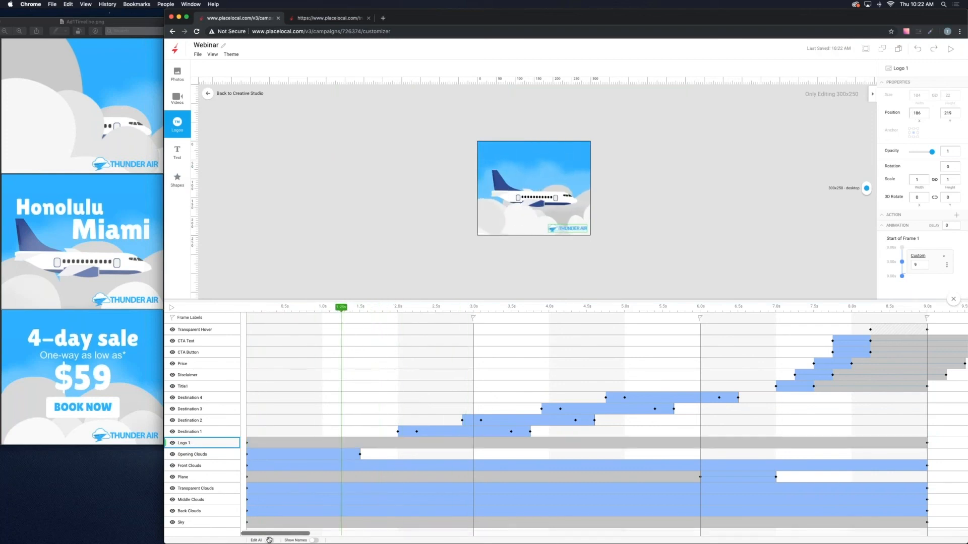
left_click(268, 541)
left_click_drag(566, 228, 500, 228)
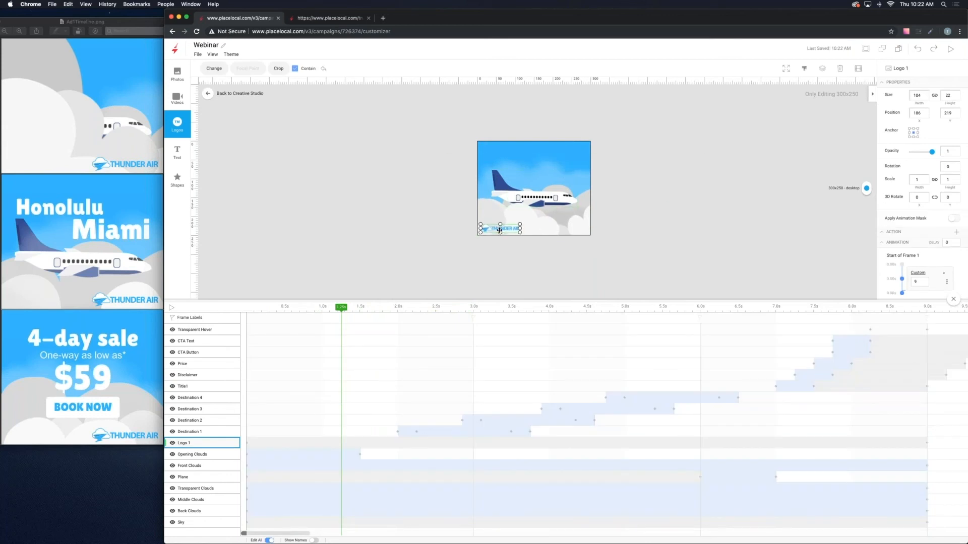
left_click(269, 540)
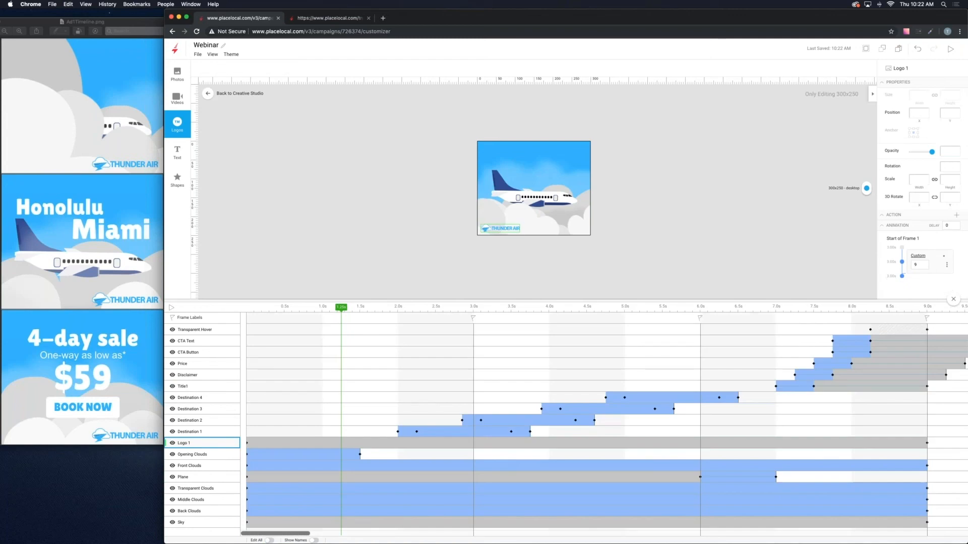
- Scrub through the ad to check the logo's position, close the timeline, and check the logo on Frame 2 and Frame 3
left_click_drag(337, 308, 639, 378)
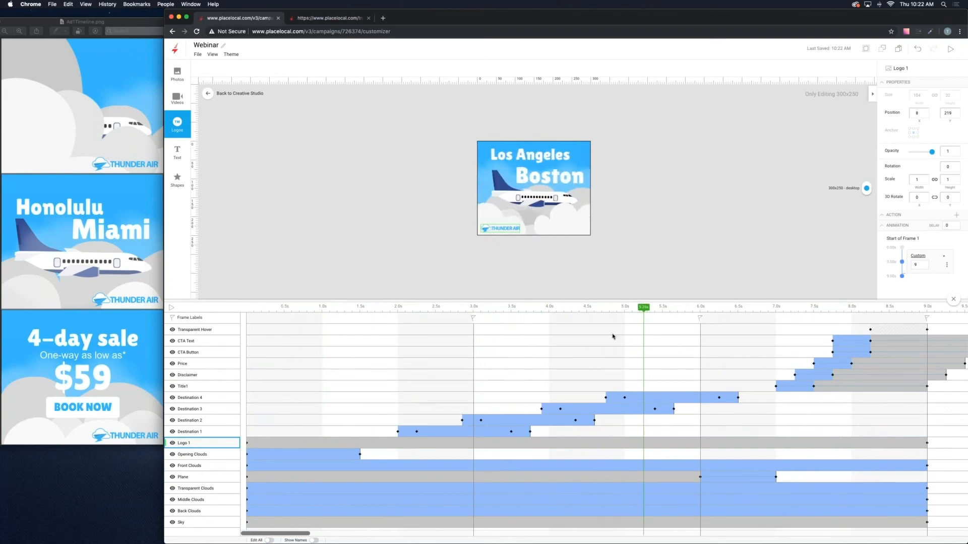
left_click_drag(644, 308, 298, 347)
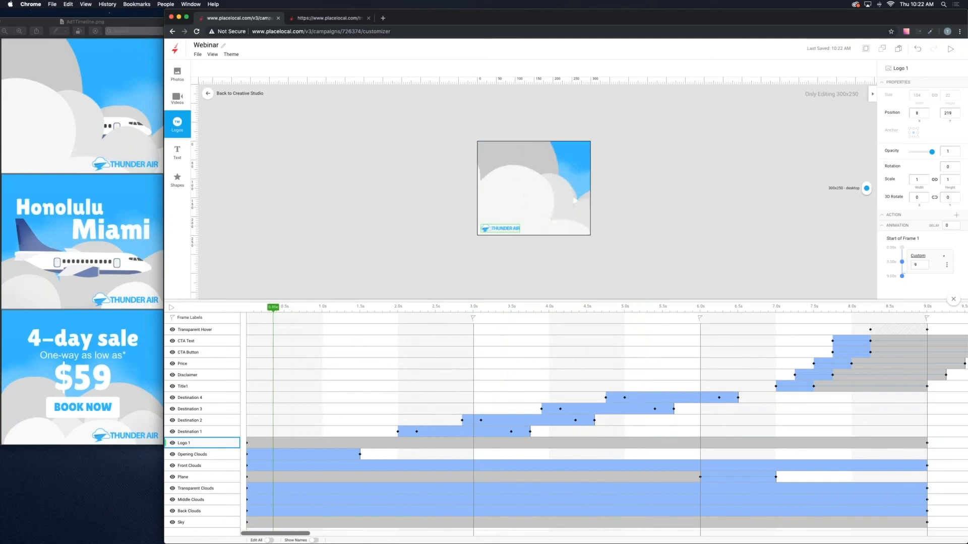
left_click(454, 316)
left_click(953, 299)
left_click(519, 525)
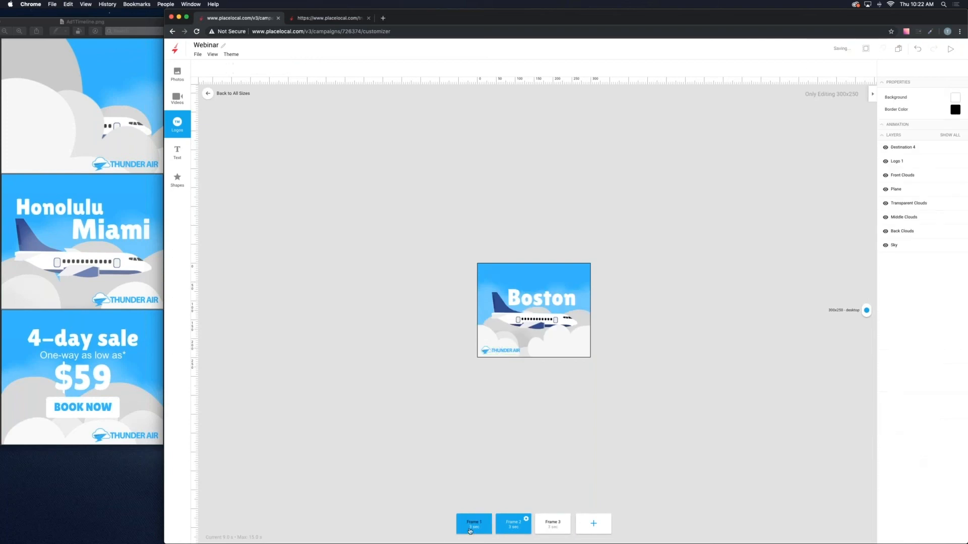
left_click(547, 530)
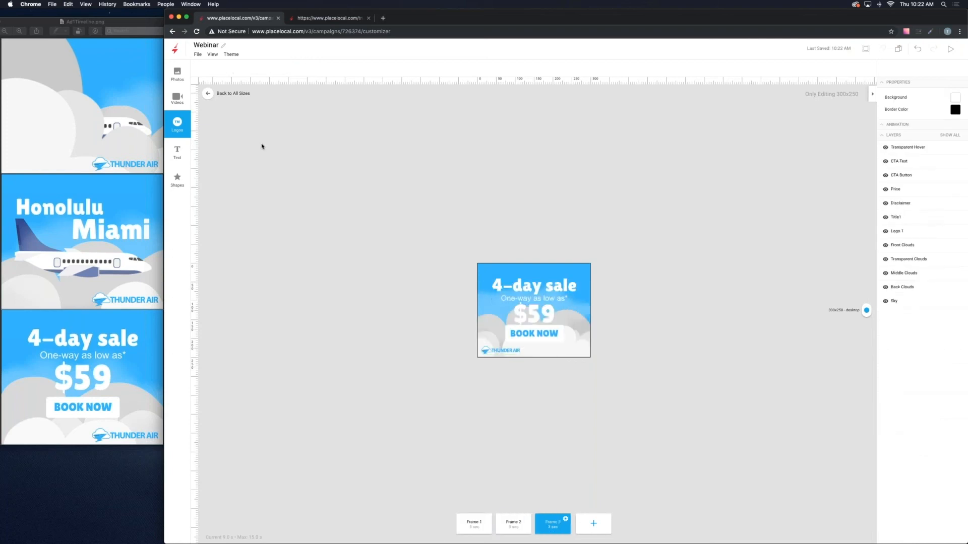
- Reopen the animation timeline, move the first frame label to 1 s and the second to 4.25 s, and close the timeline
left_click(212, 56)
left_click(246, 168)
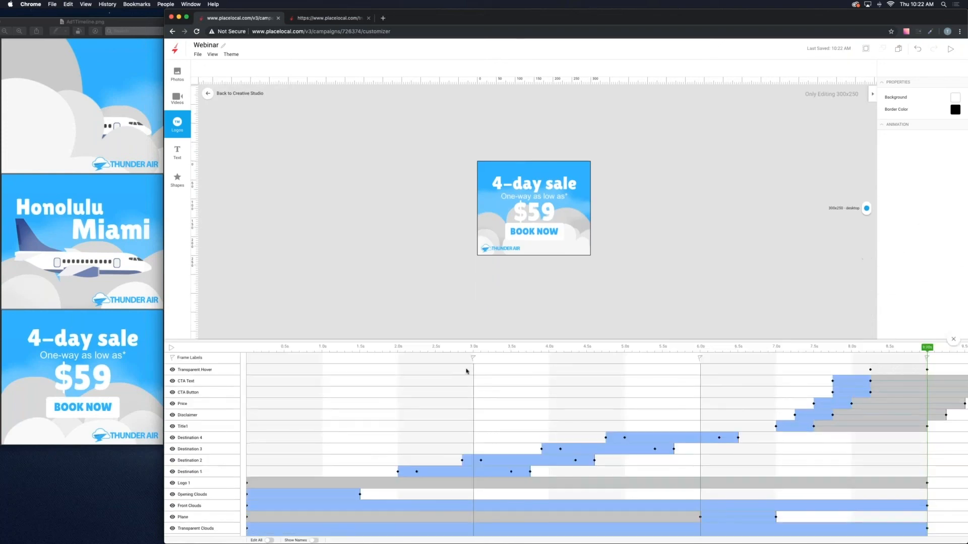
left_click_drag(473, 358, 324, 383)
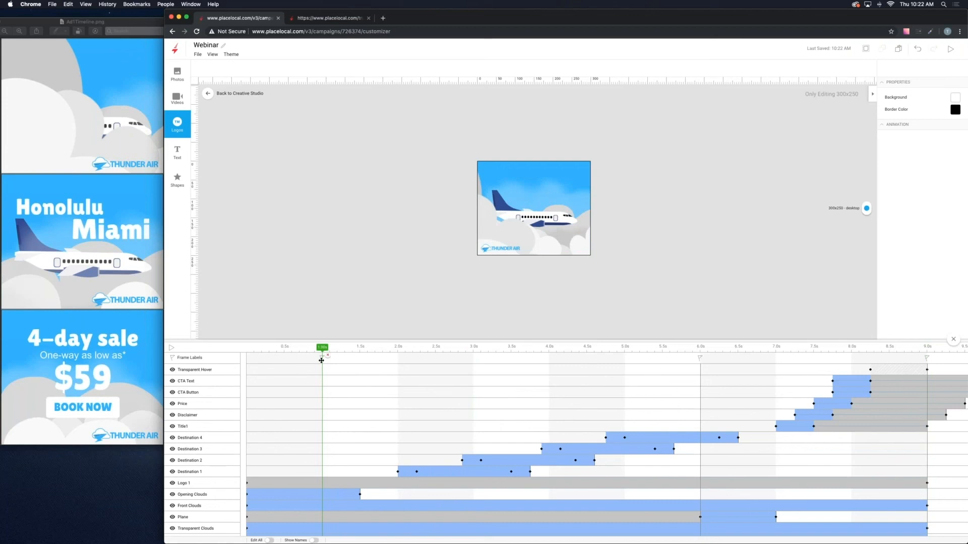
left_click_drag(699, 359, 568, 390)
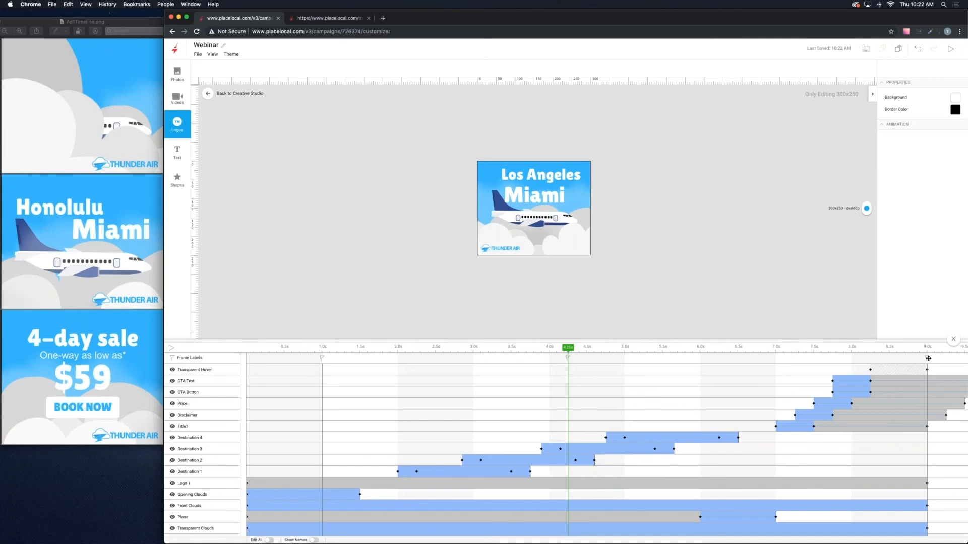
left_click(954, 341)
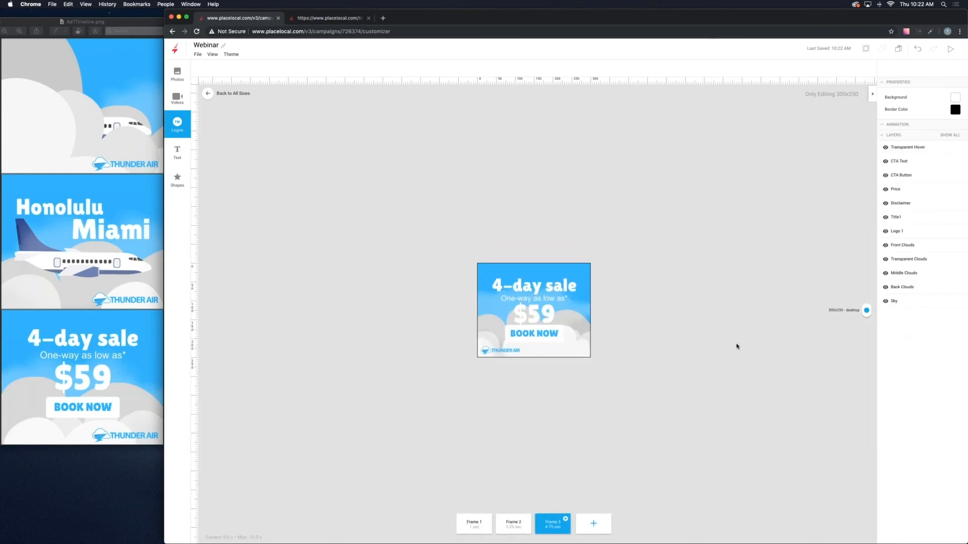
- View Frames 1, 2 and 3 in turn to compare the content each one displays with the moved frame labels
left_click(463, 530)
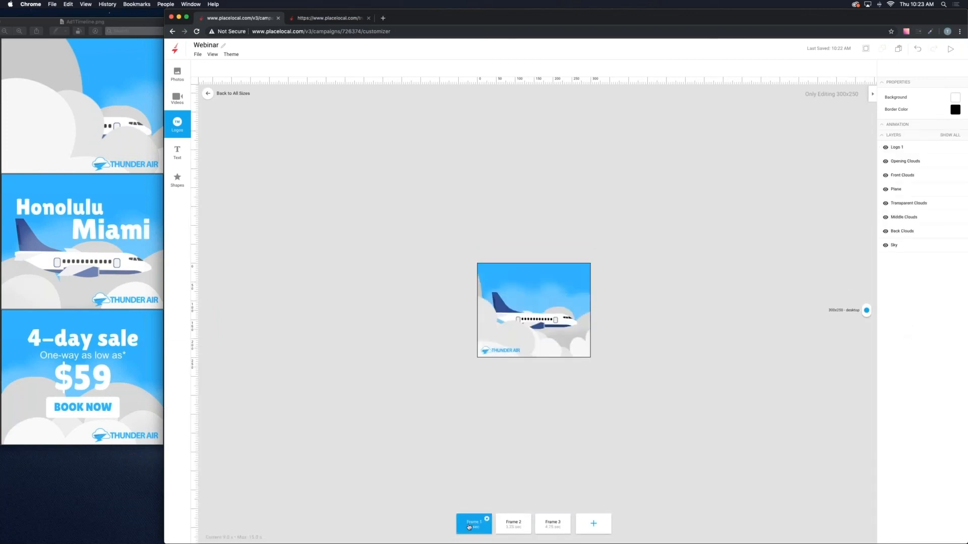
left_click(507, 528)
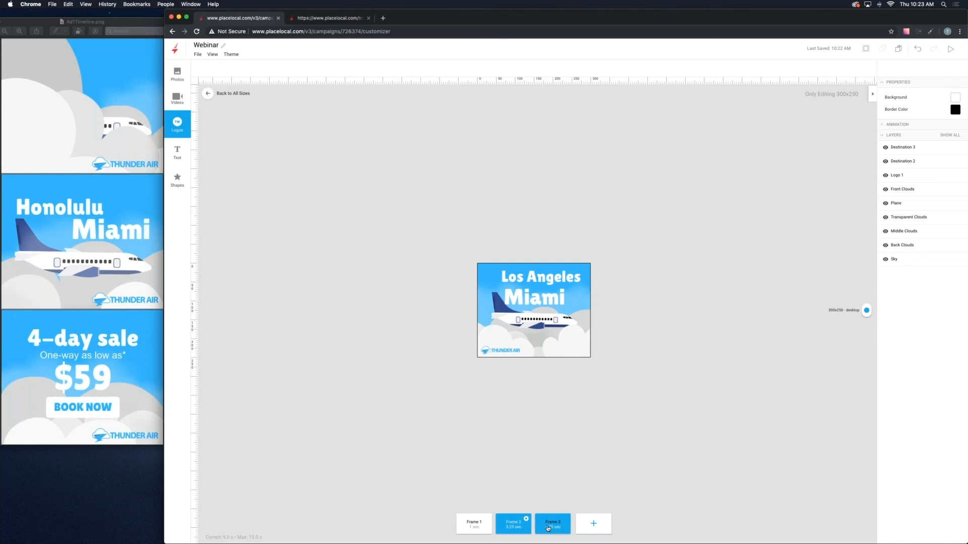
left_click(549, 528)
left_click(484, 528)
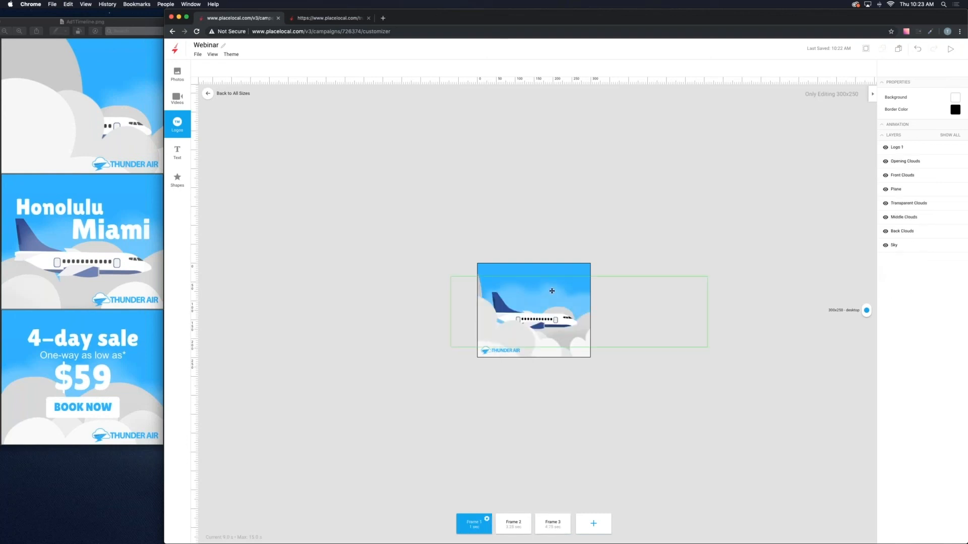
left_click(522, 515)
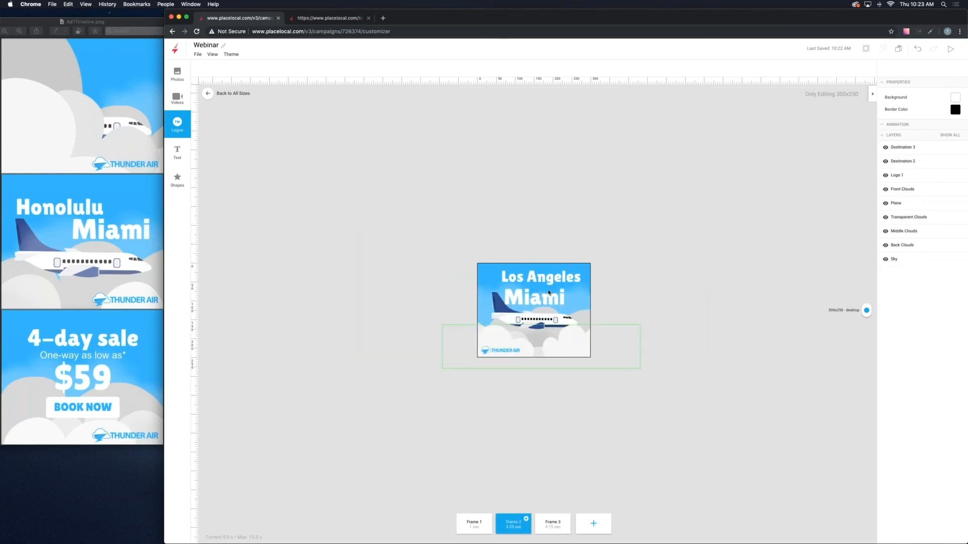
left_click(548, 519)
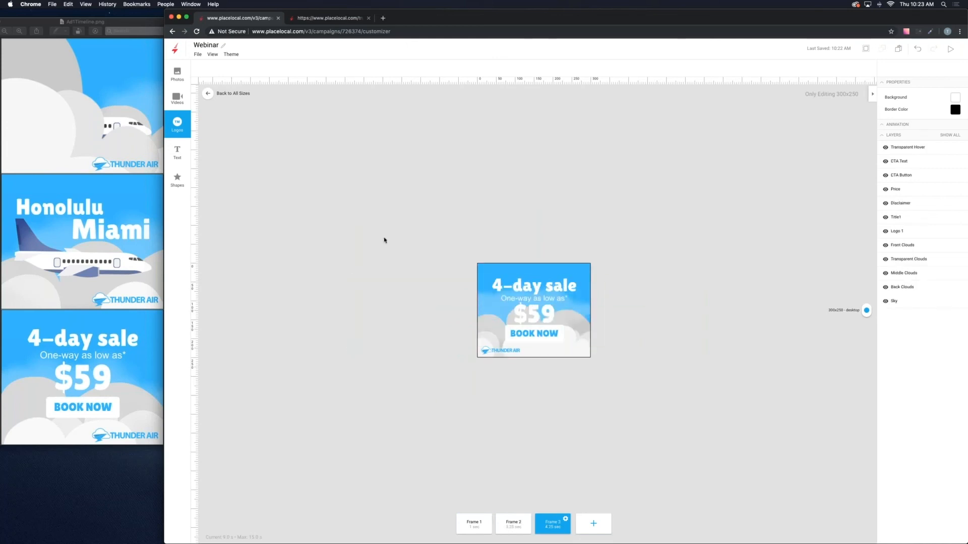